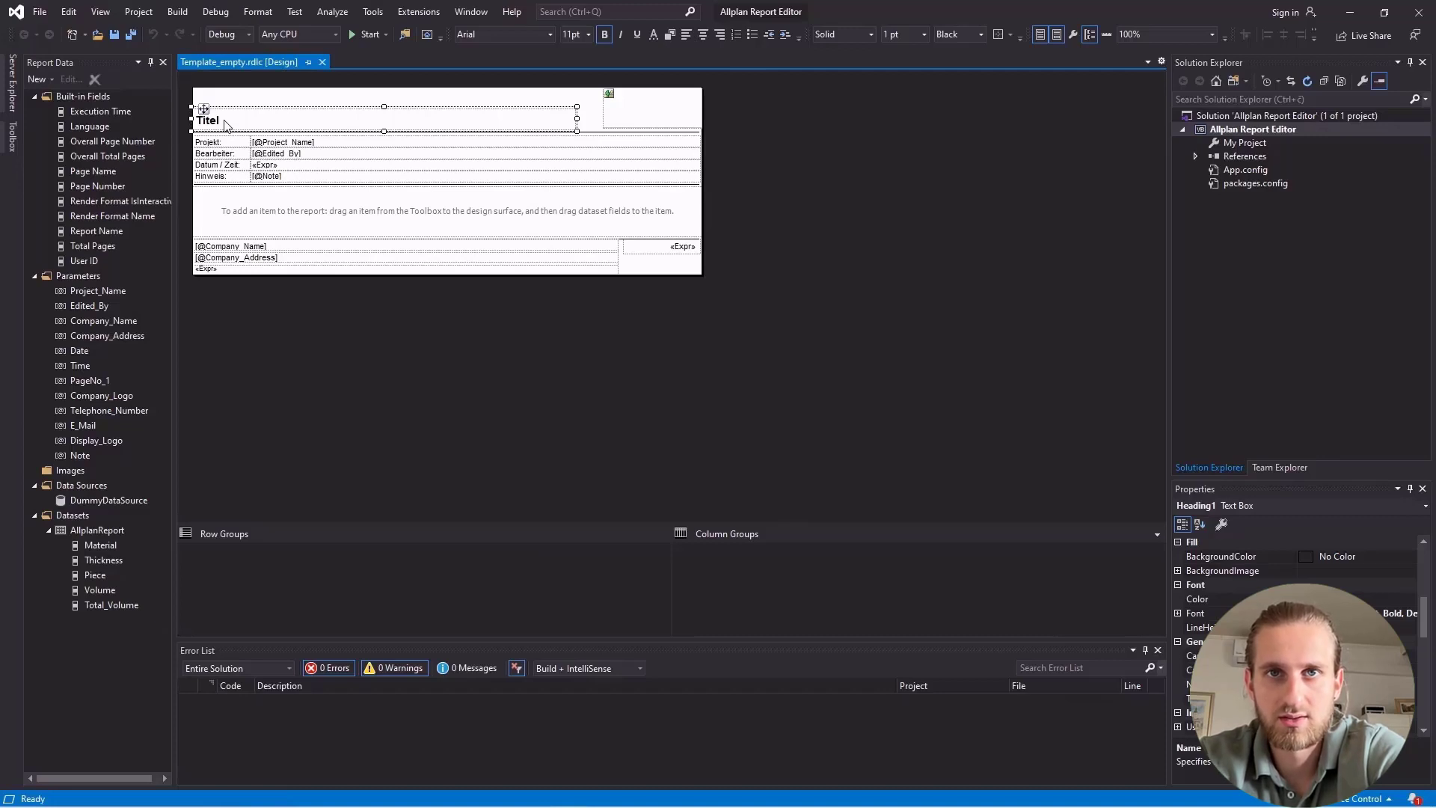
# Change the report heading to "WALLS" and extend the report body downward to make room for content.
pyautogui.click(225, 124)
pyautogui.moveTo(224, 121); pyautogui.dragTo(196, 120)
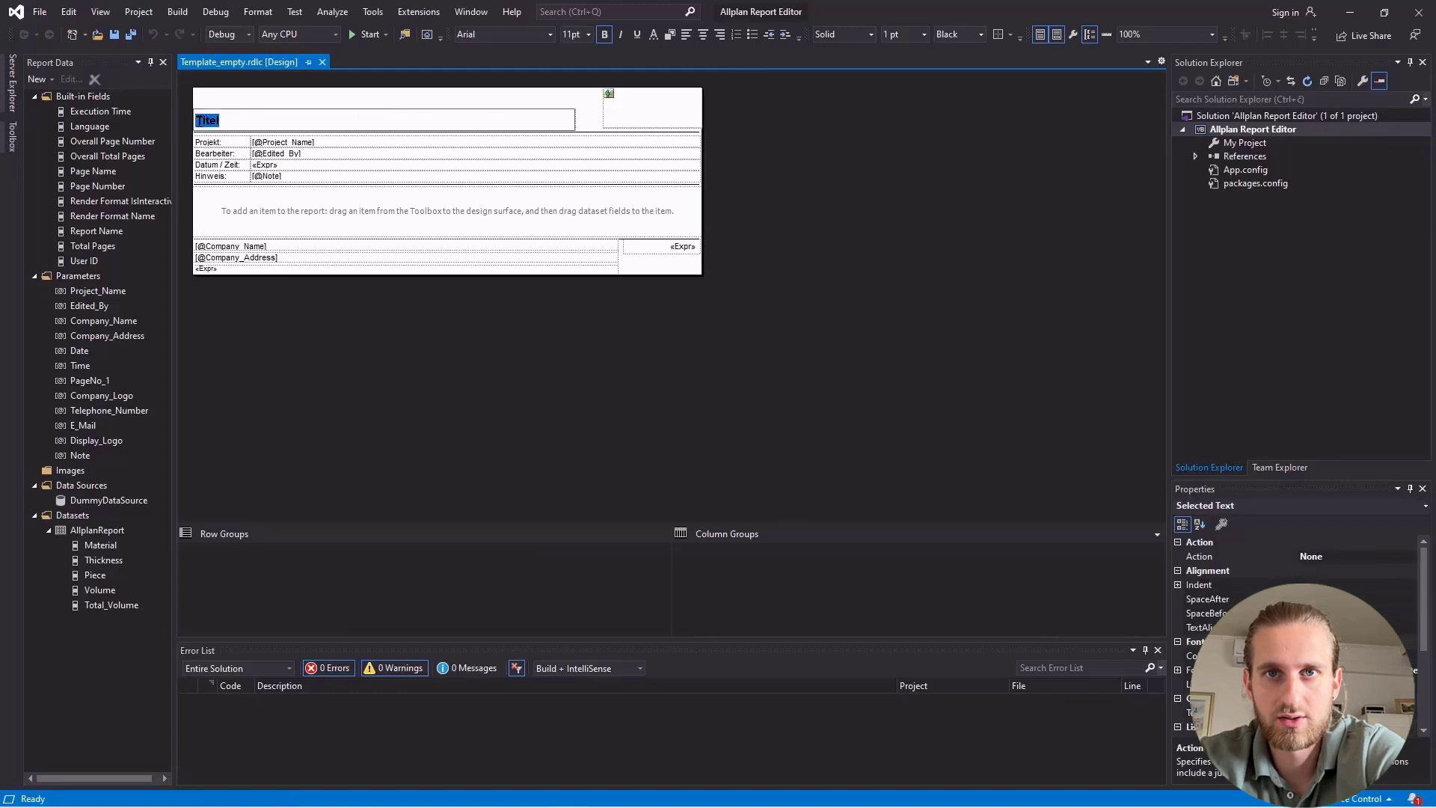
pyautogui.write('WALLS')
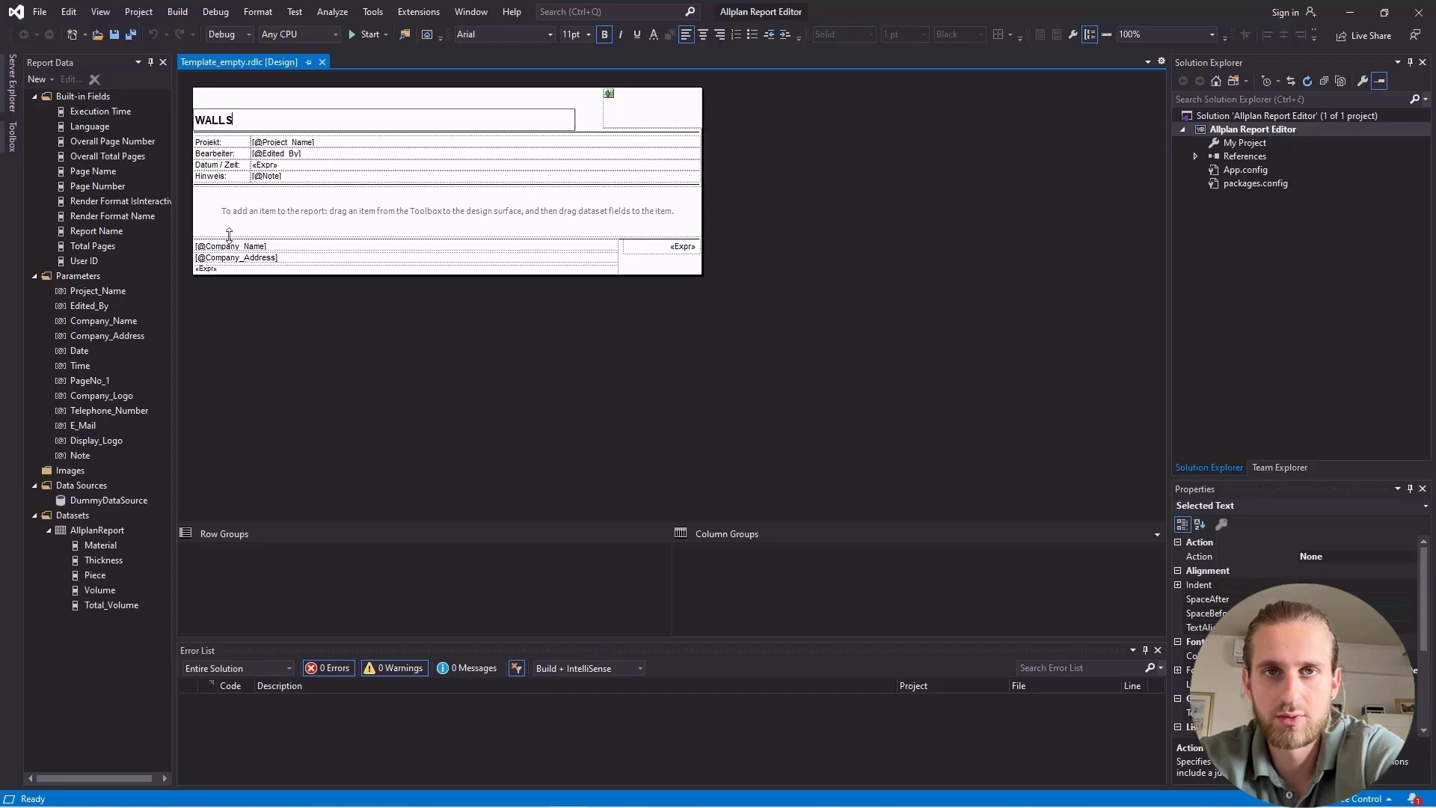
pyautogui.press('Escape')
pyautogui.moveTo(228, 234); pyautogui.dragTo(221, 367)
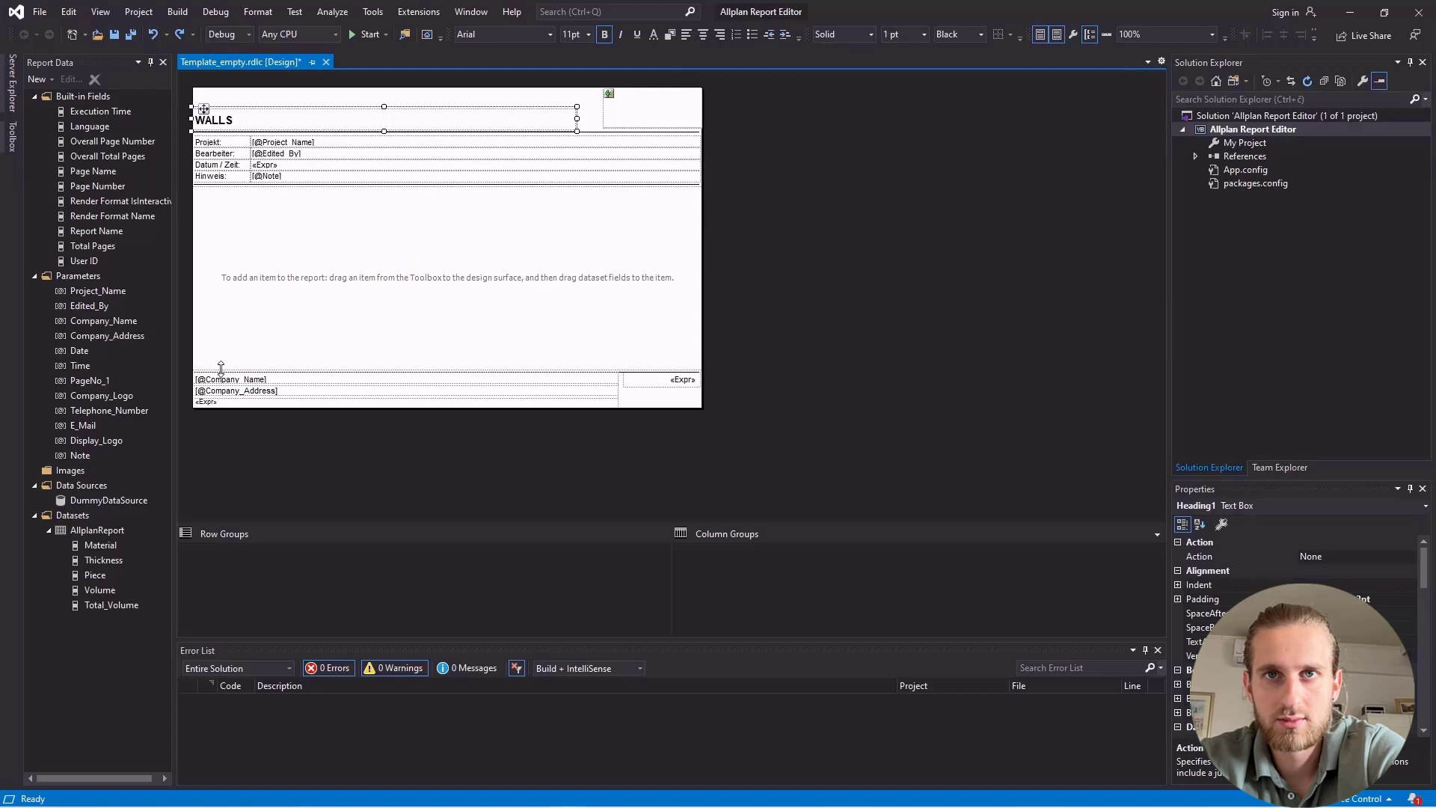
pyautogui.click(240, 330)
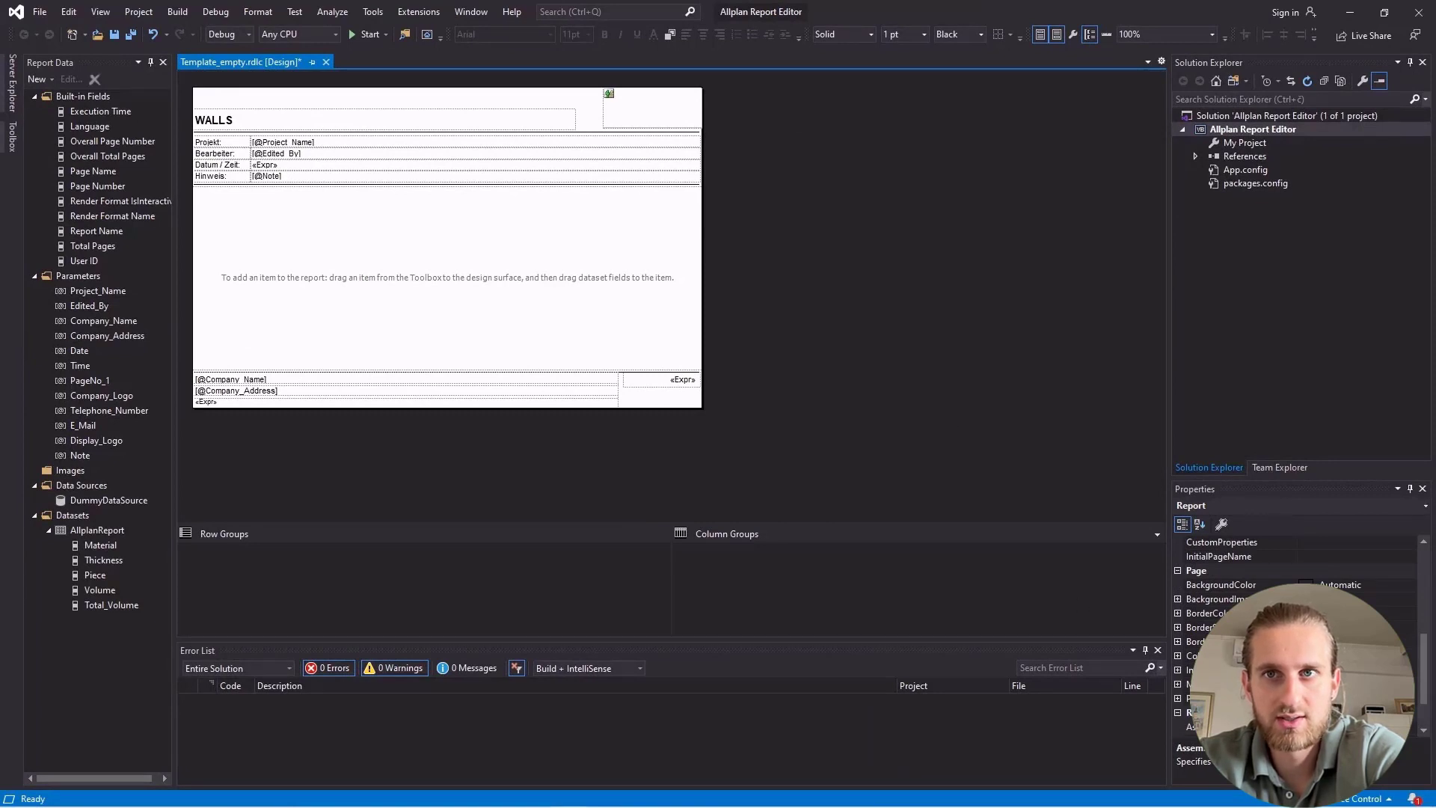
# Open the report's class reference settings and view its custom code page.
pyautogui.scroll(5, 1271, 636)
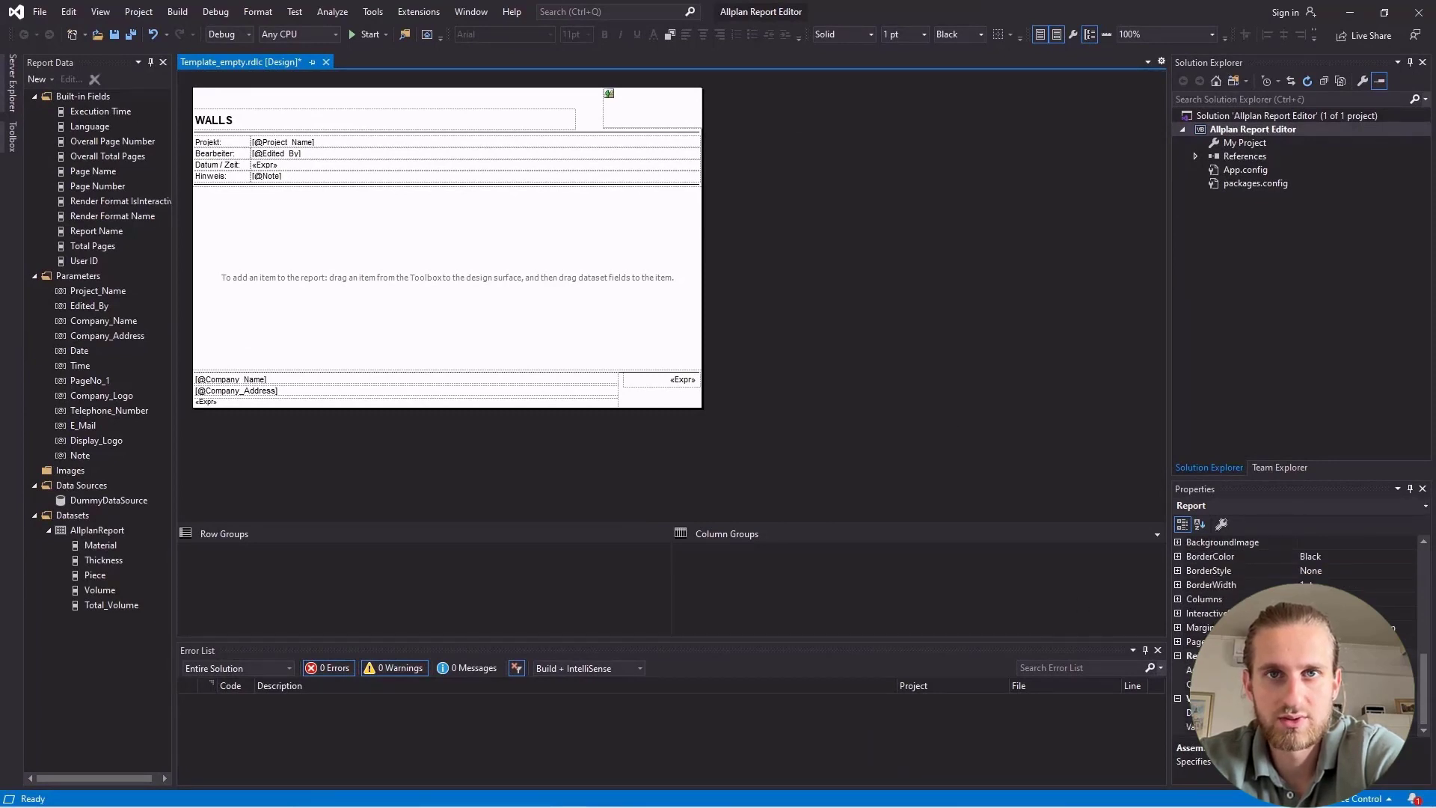
pyautogui.scroll(-5, 1271, 636)
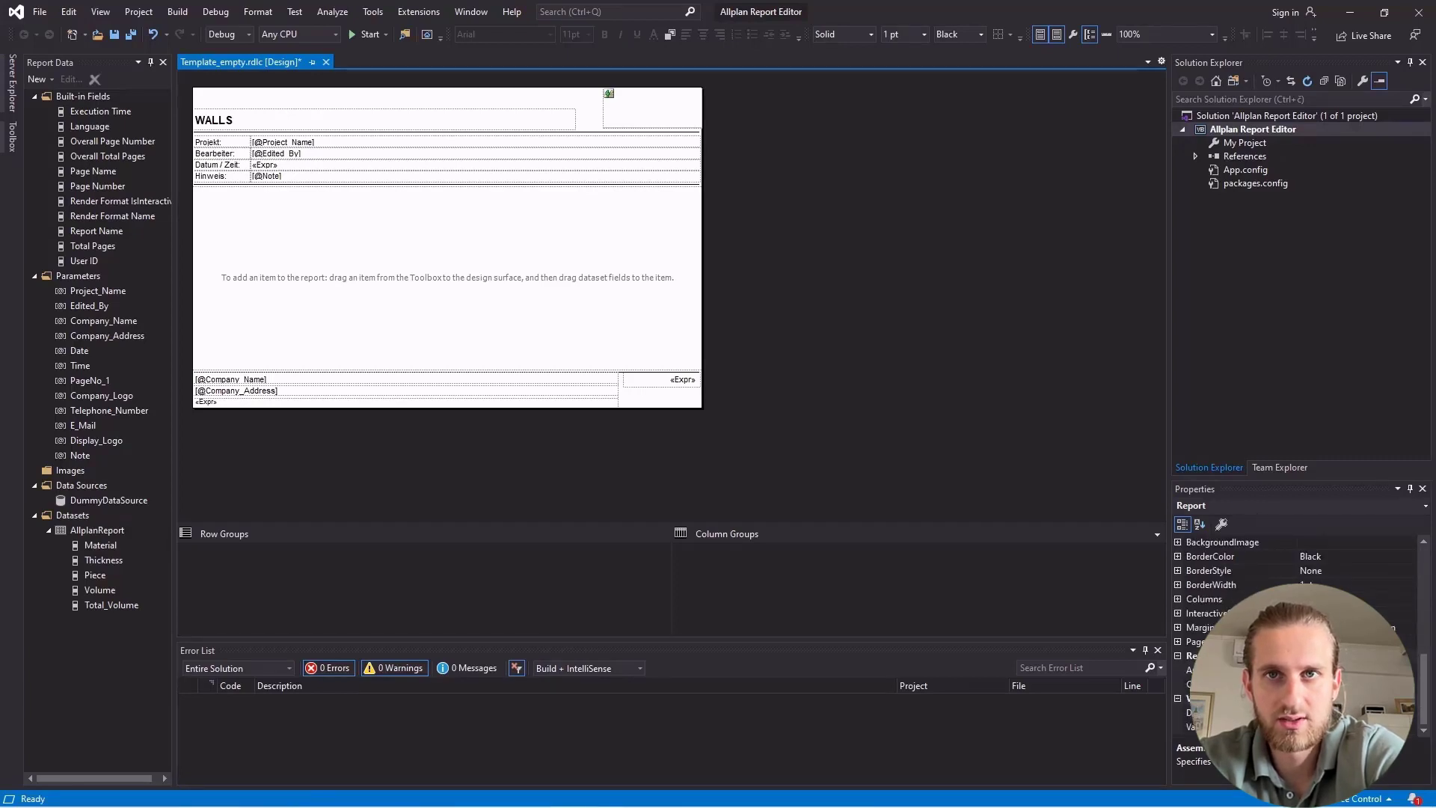
pyautogui.click(1413, 685)
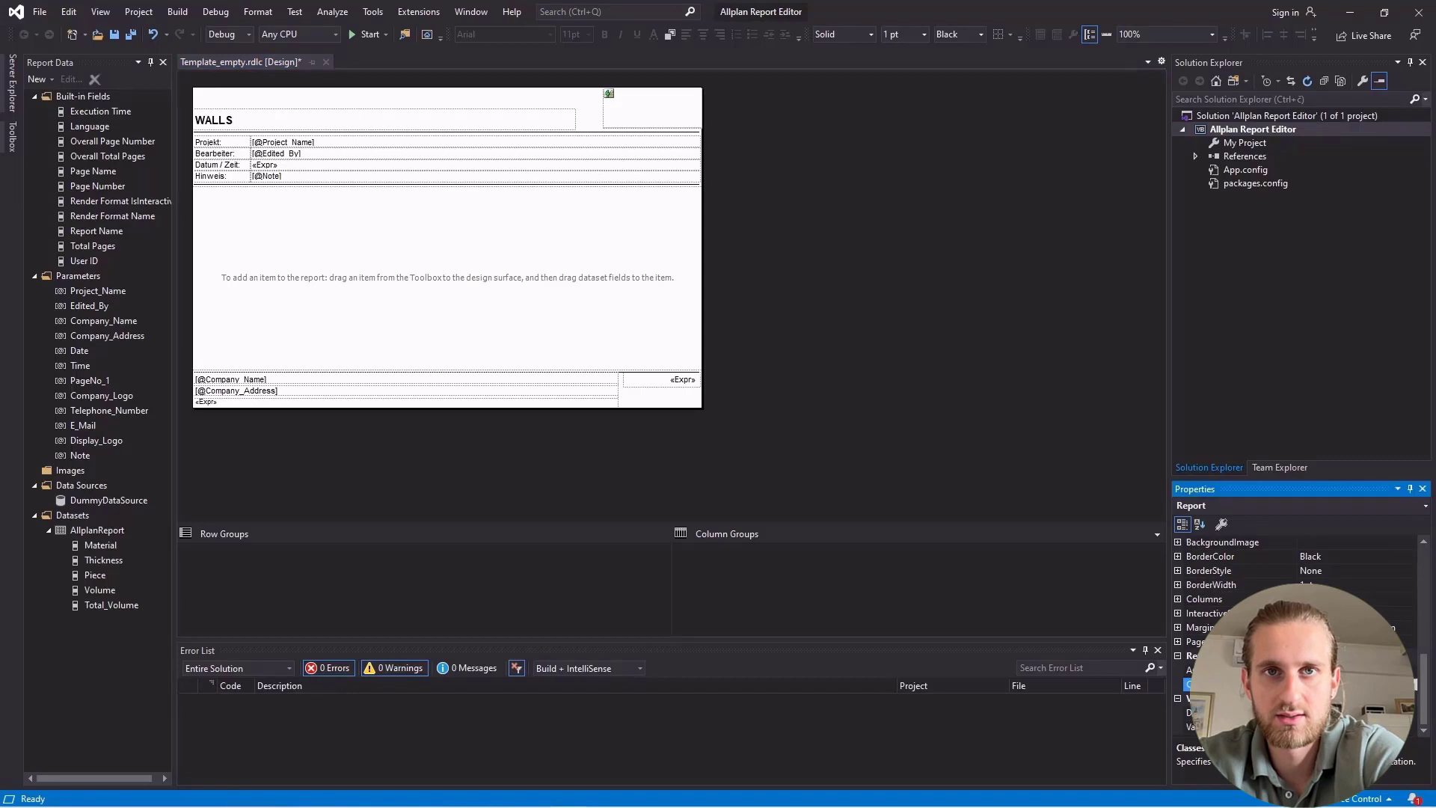
pyautogui.click(1413, 688)
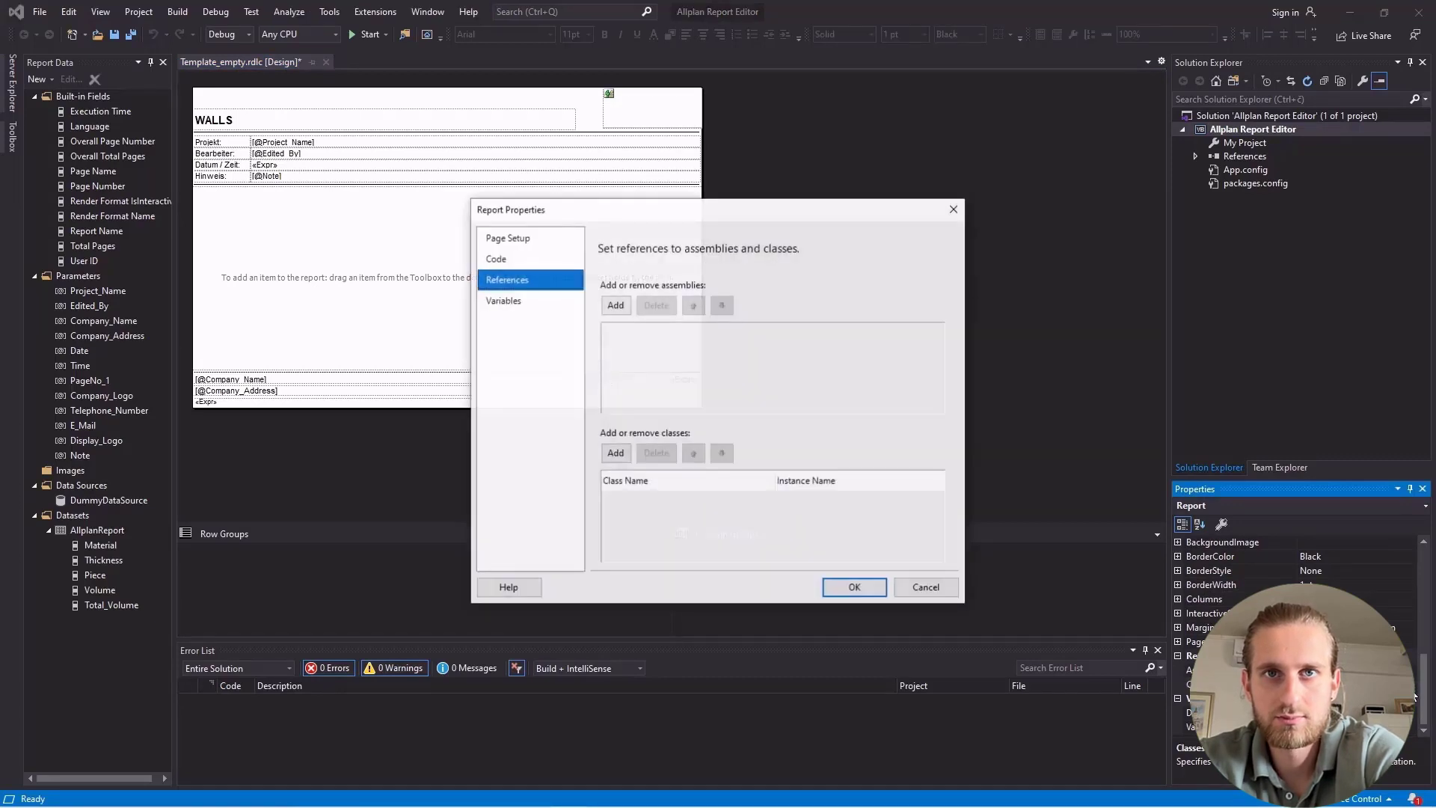
pyautogui.click(514, 259)
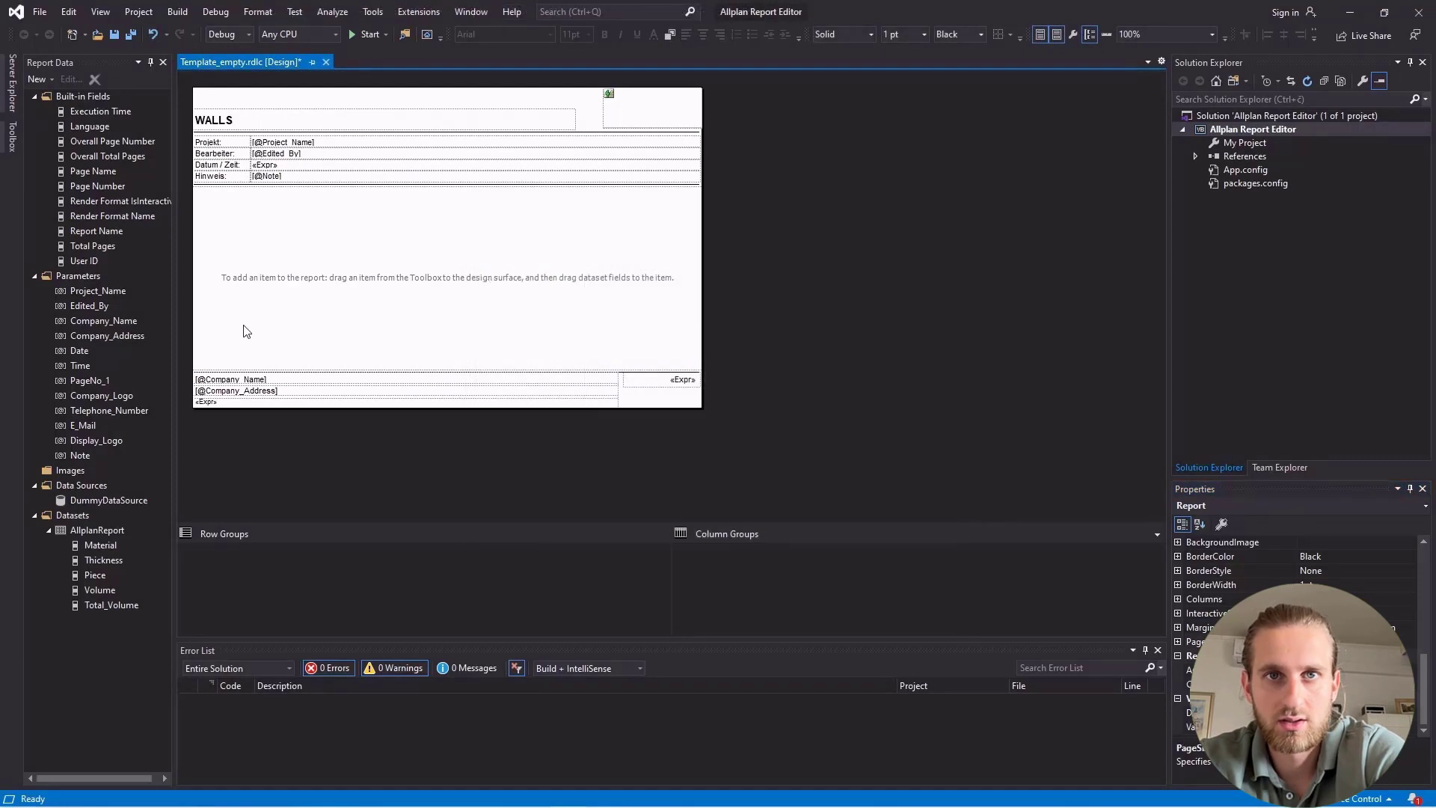
# Insert a matrix into the report body and move it up to the middle of the empty area.
pyautogui.rightClick(244, 325)
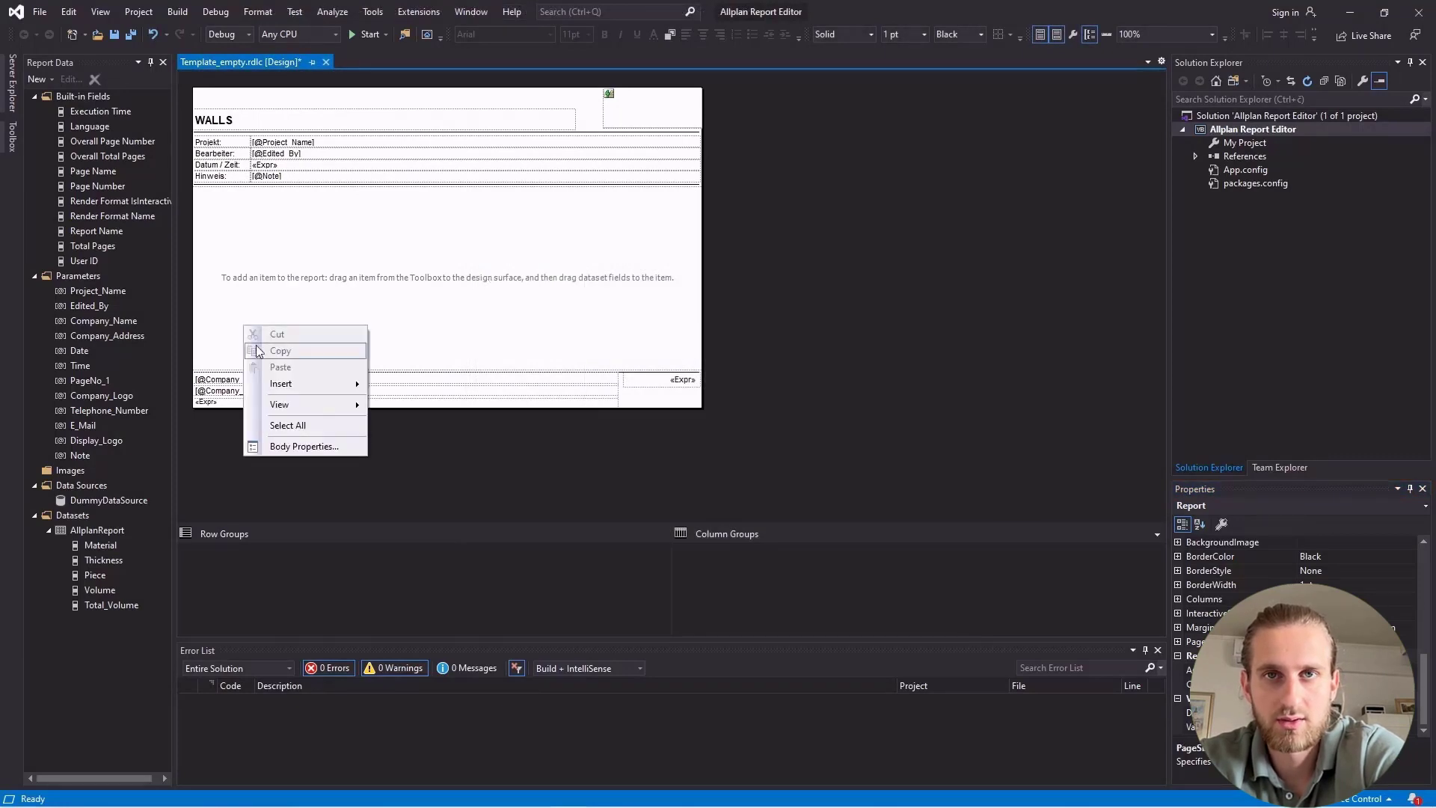
pyautogui.moveTo(298, 383)
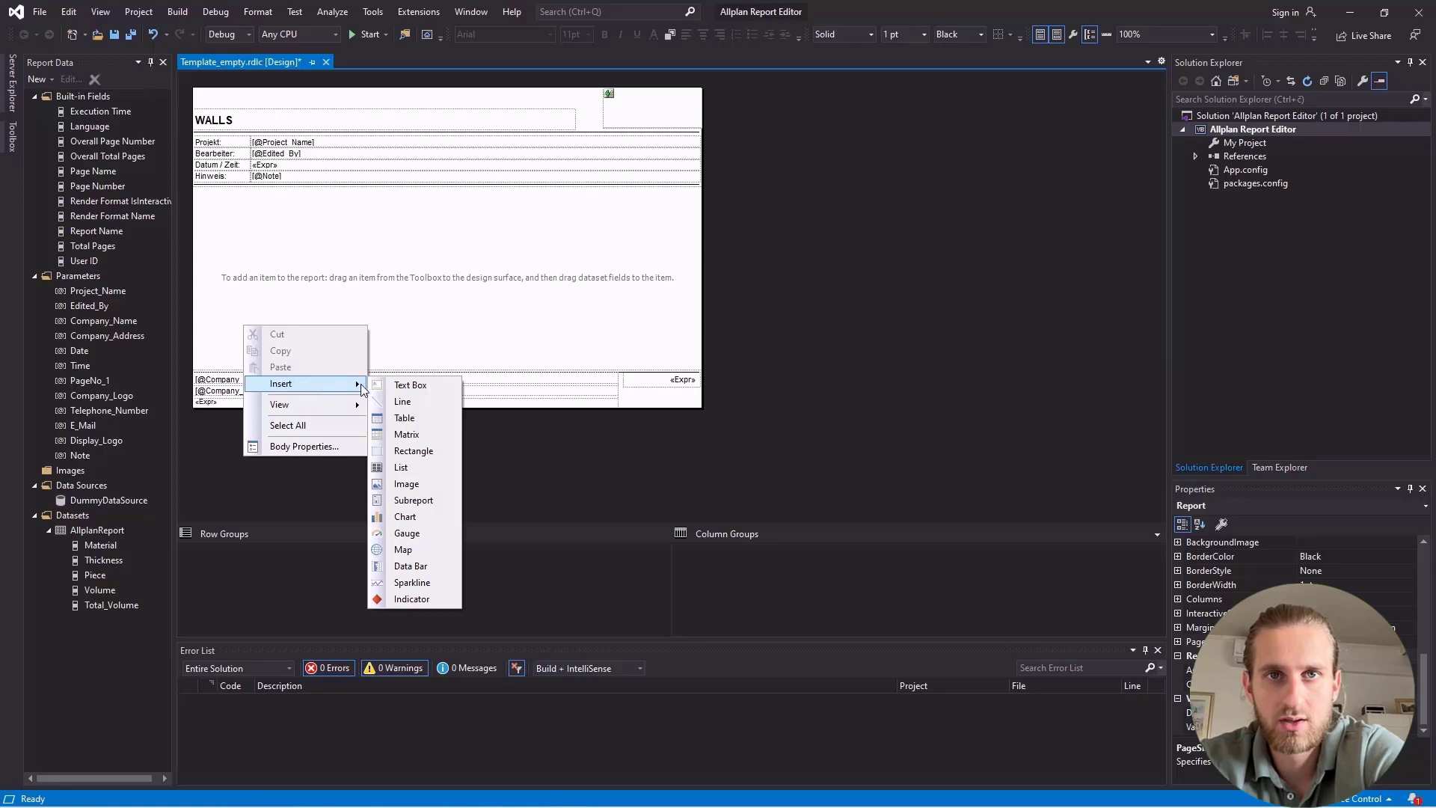
pyautogui.click(445, 432)
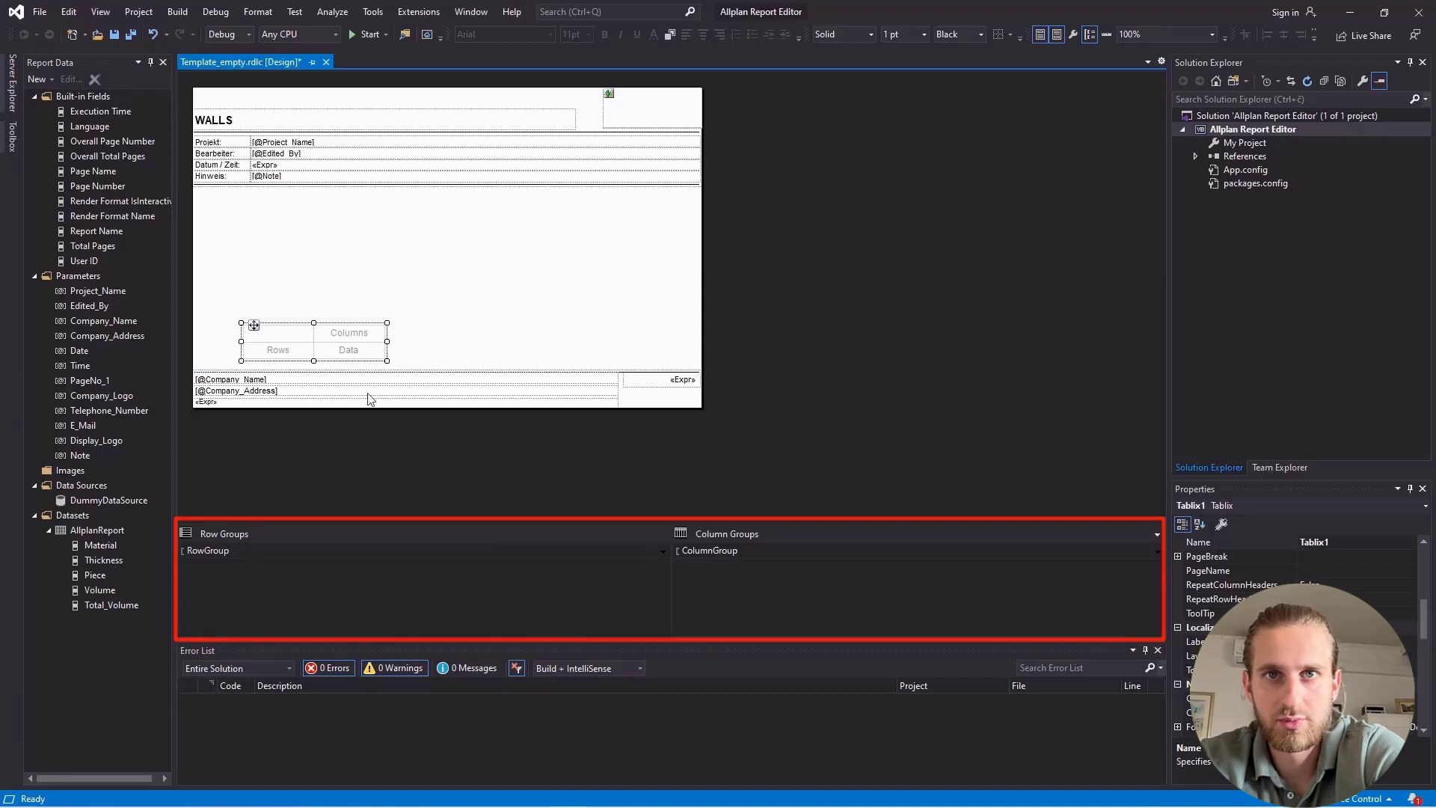
pyautogui.moveTo(255, 326); pyautogui.dragTo(231, 255)
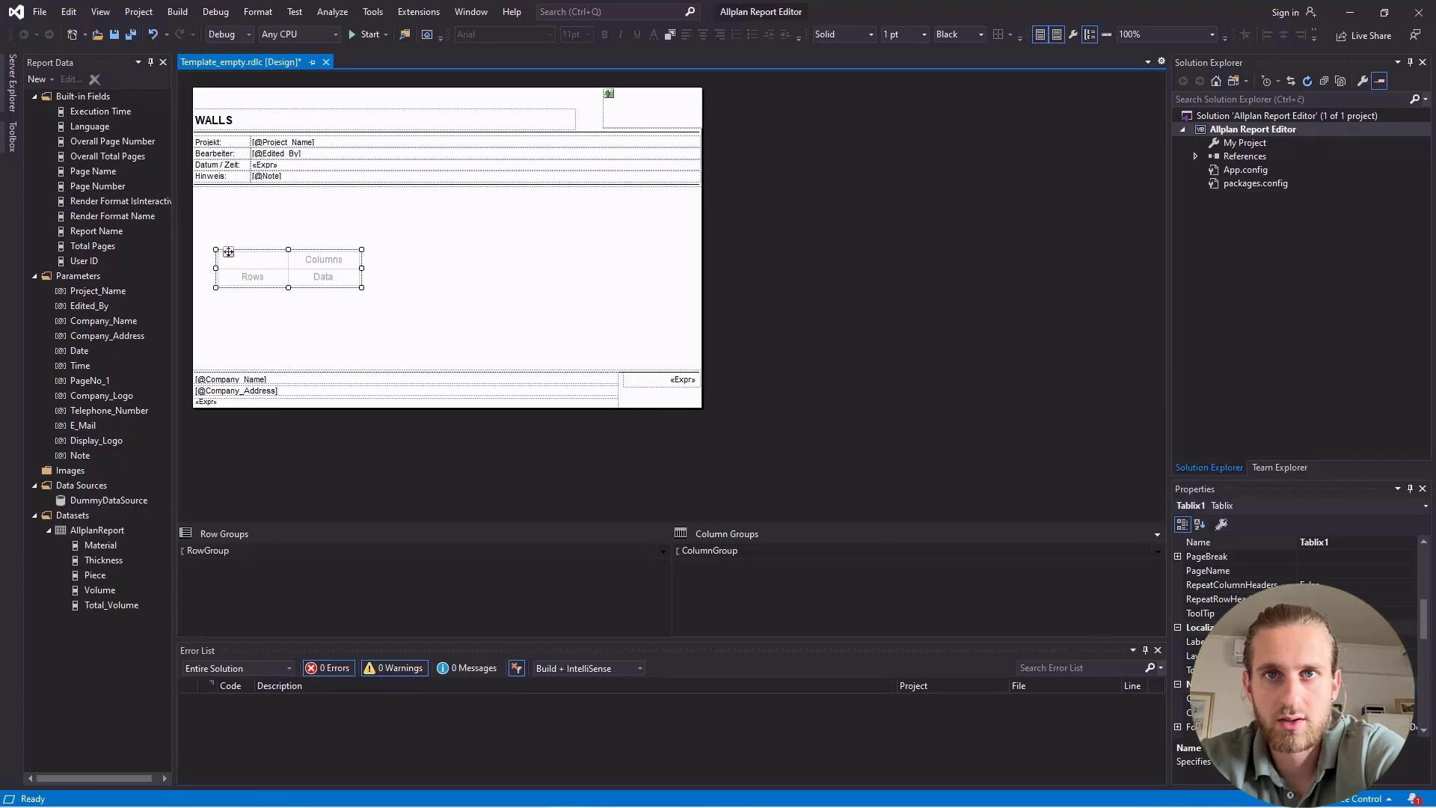
# Adjust the matrix's exact position through its Left and Top location values.
pyautogui.moveTo(1423, 624); pyautogui.dragTo(1419, 713)
pyautogui.click(1178, 599)
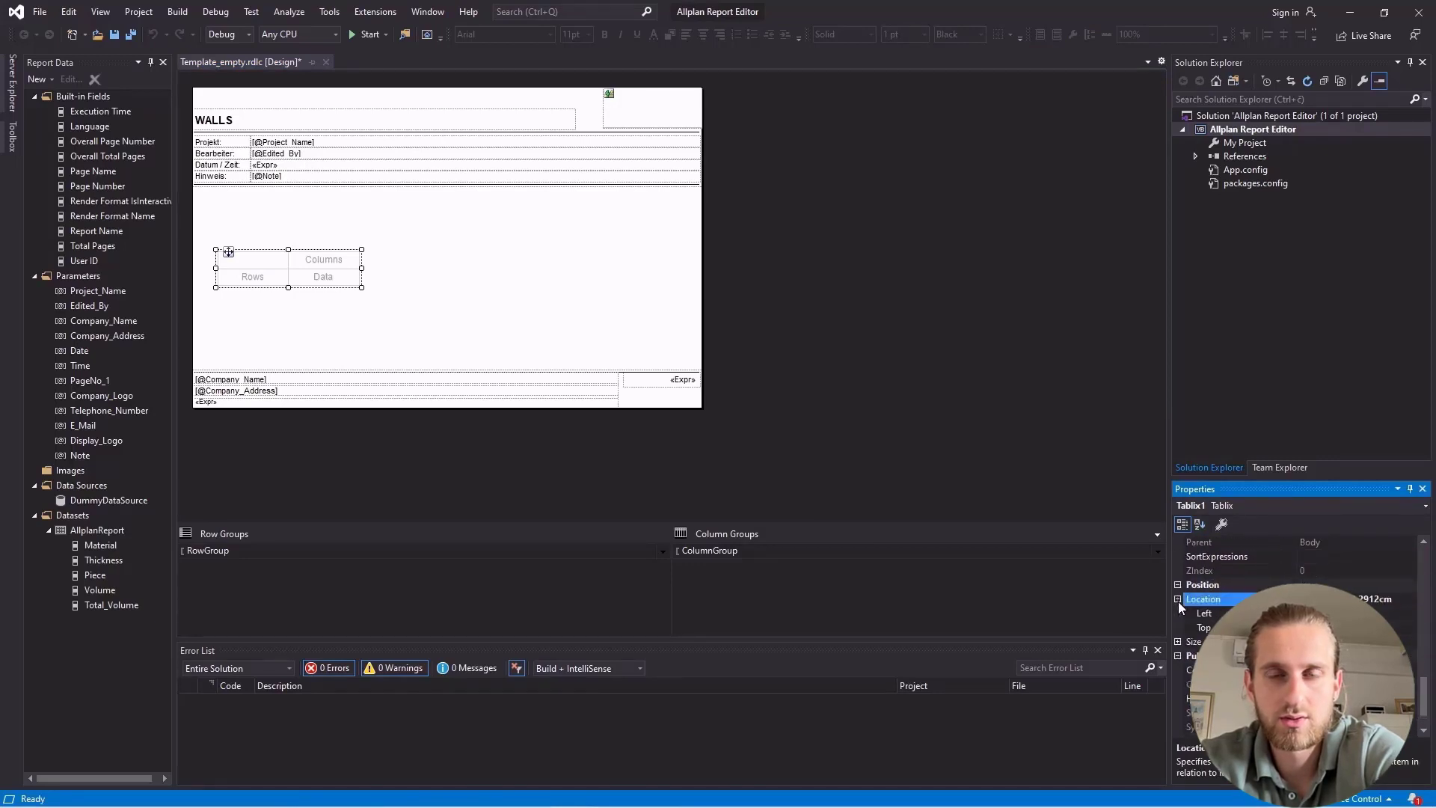
pyautogui.click(1200, 614)
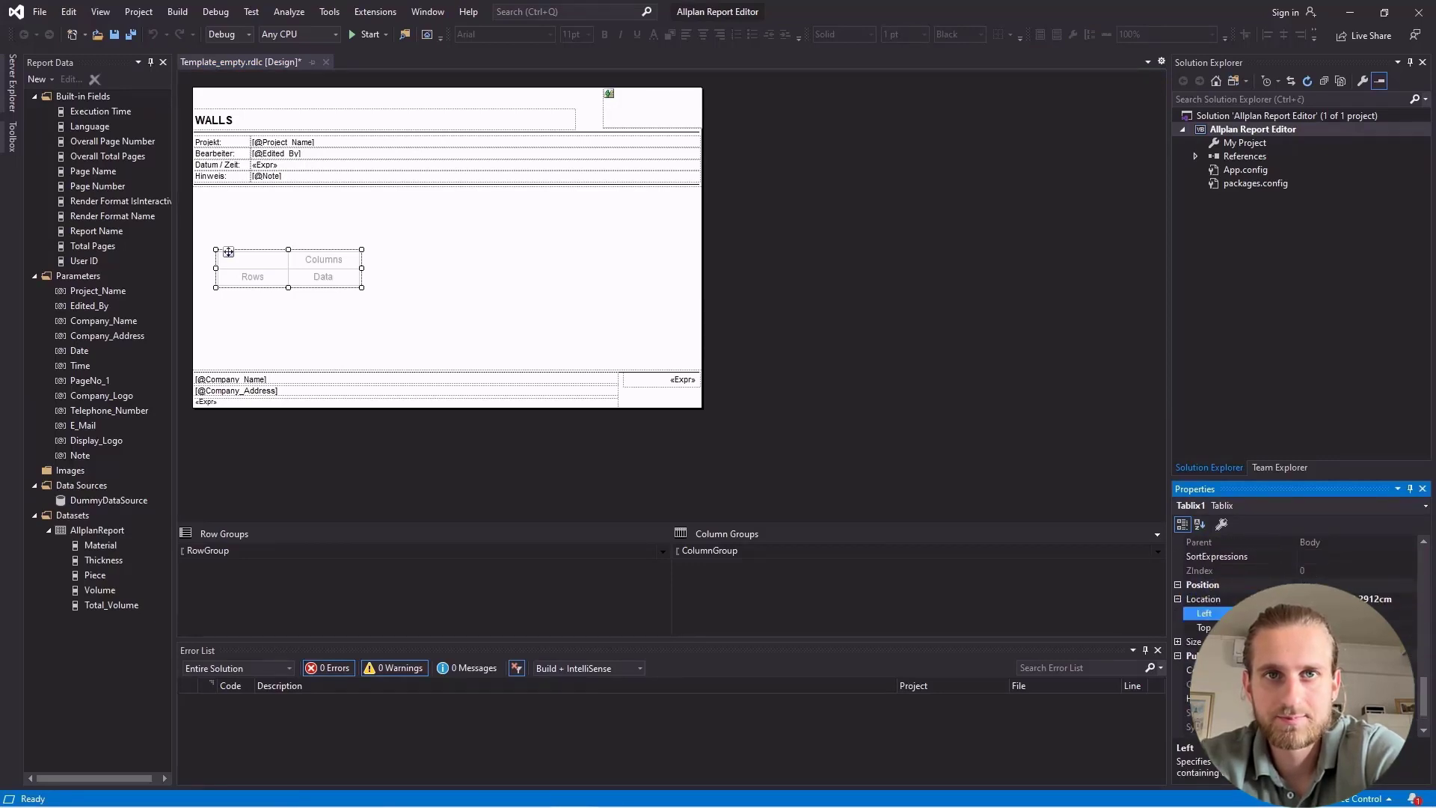
pyautogui.press('Return')
pyautogui.click(1204, 627)
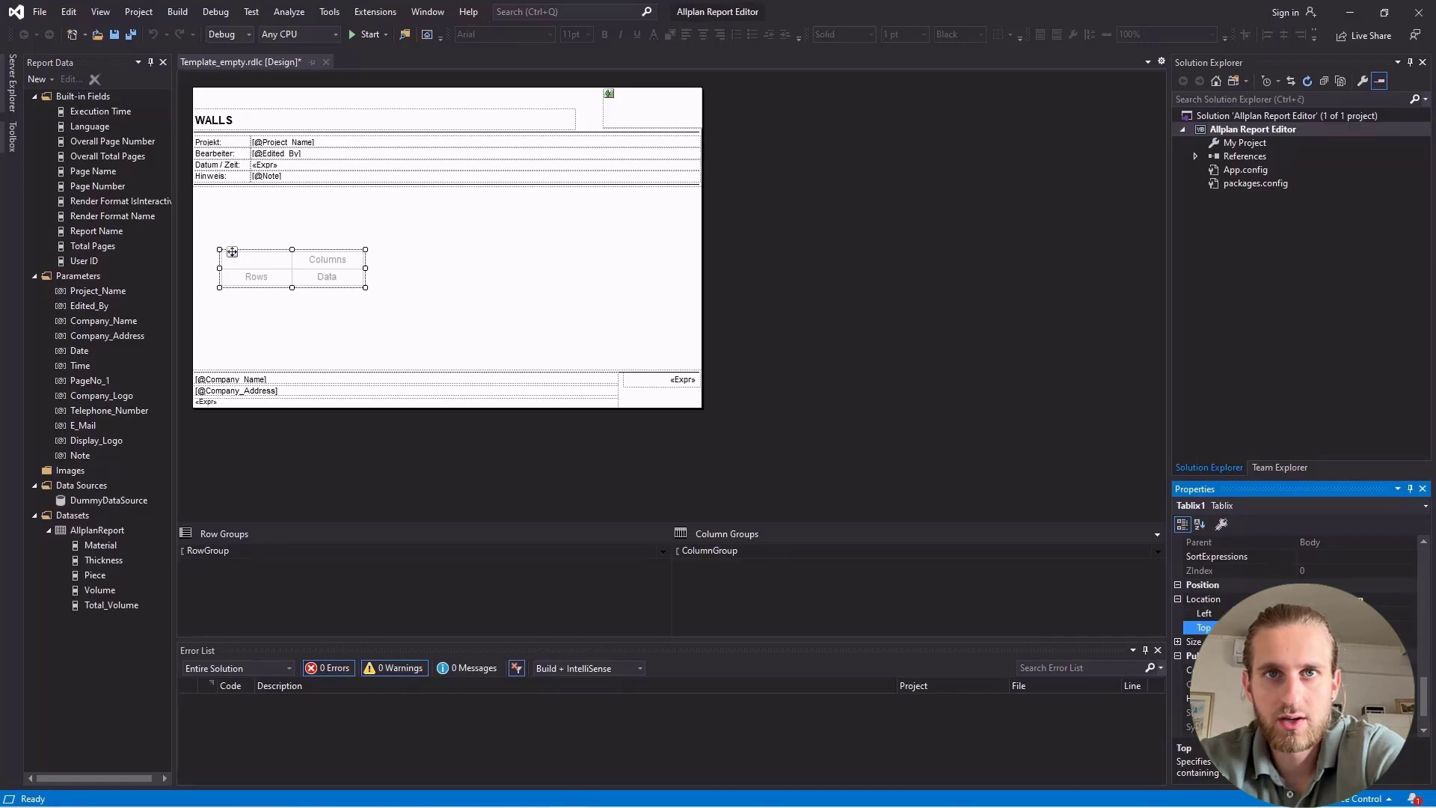
pyautogui.press('Return')
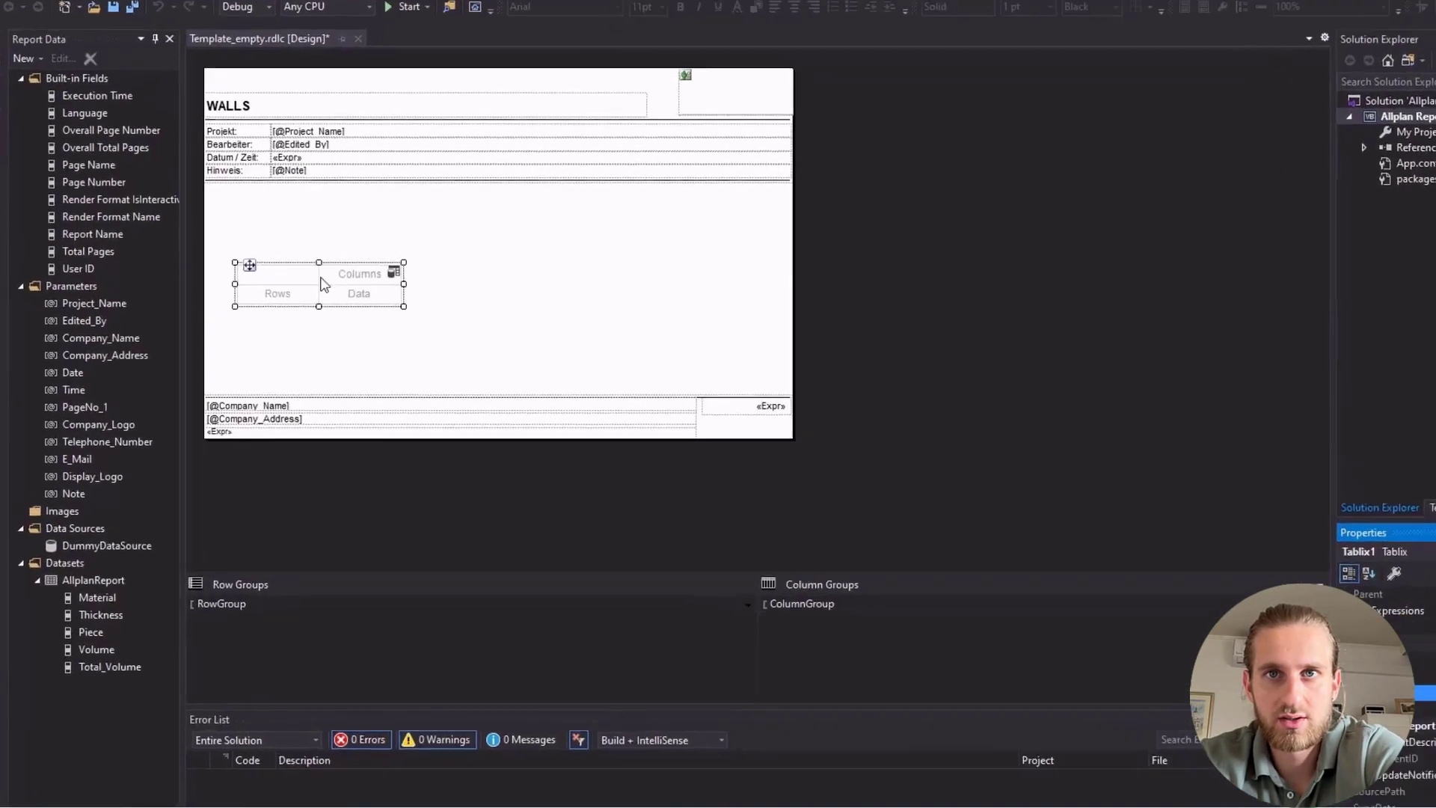
# Examine the matrix's row and column grouping by selecting its corner cell and each of its columns.
pyautogui.click(277, 267)
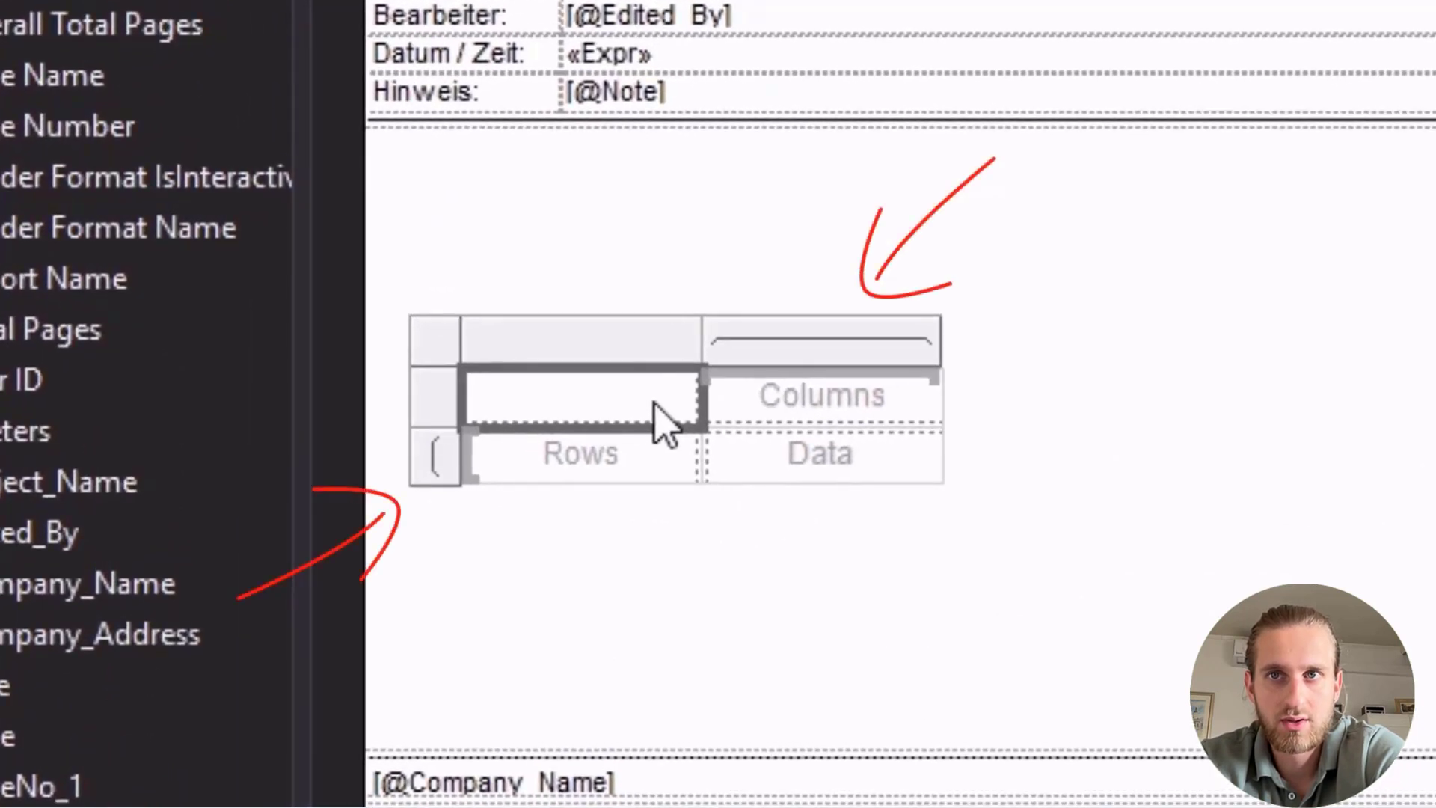
pyautogui.click(655, 405)
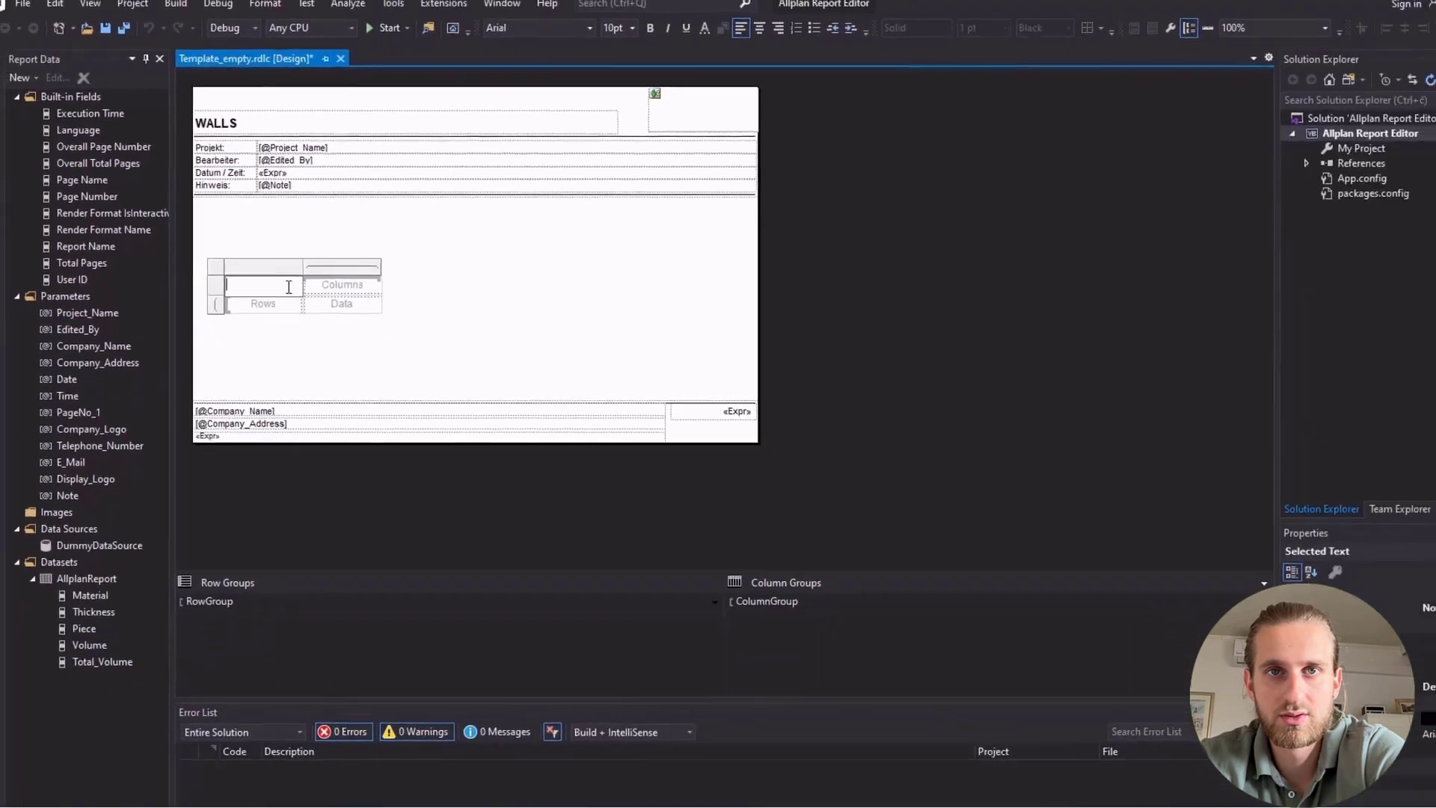
pyautogui.click(275, 251)
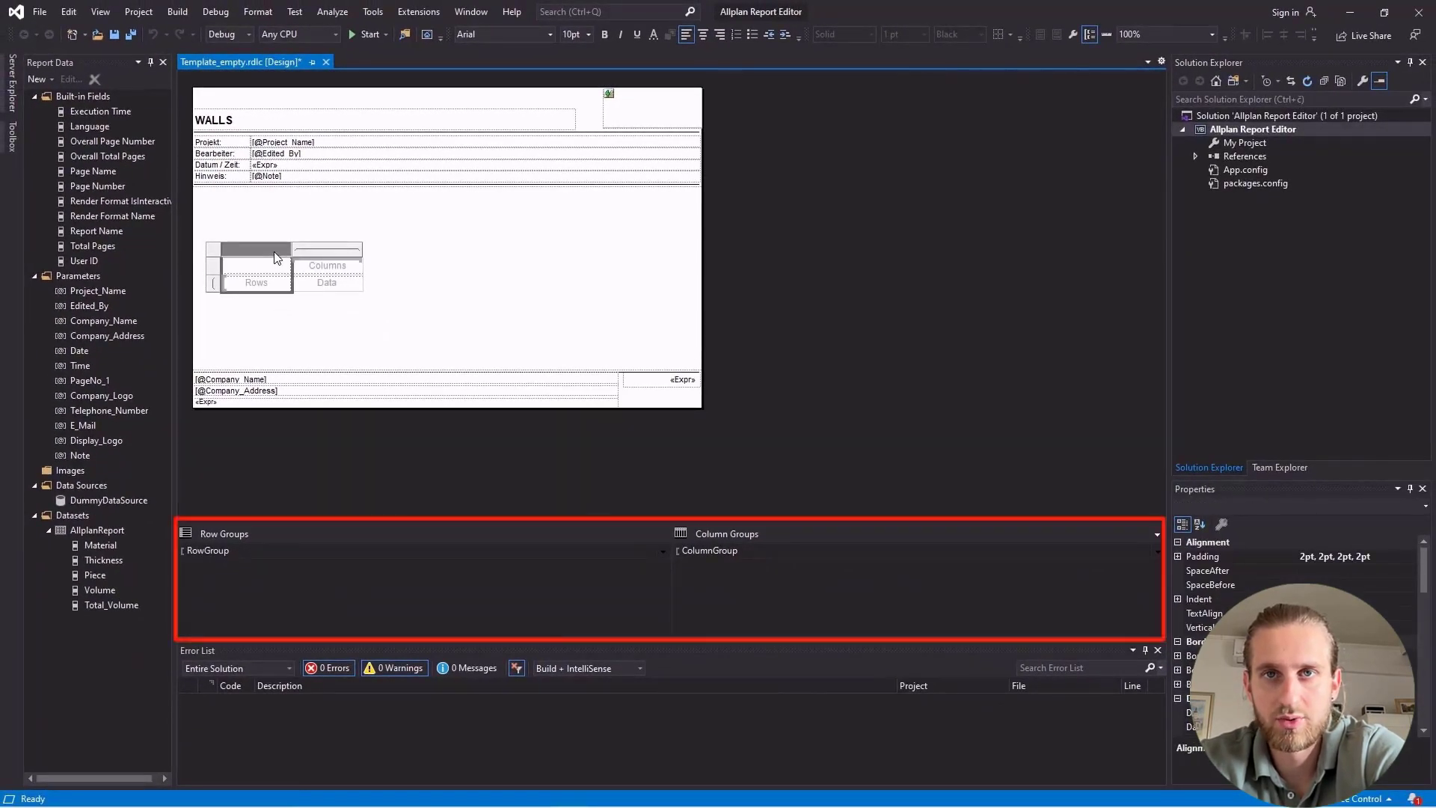
pyautogui.click(307, 258)
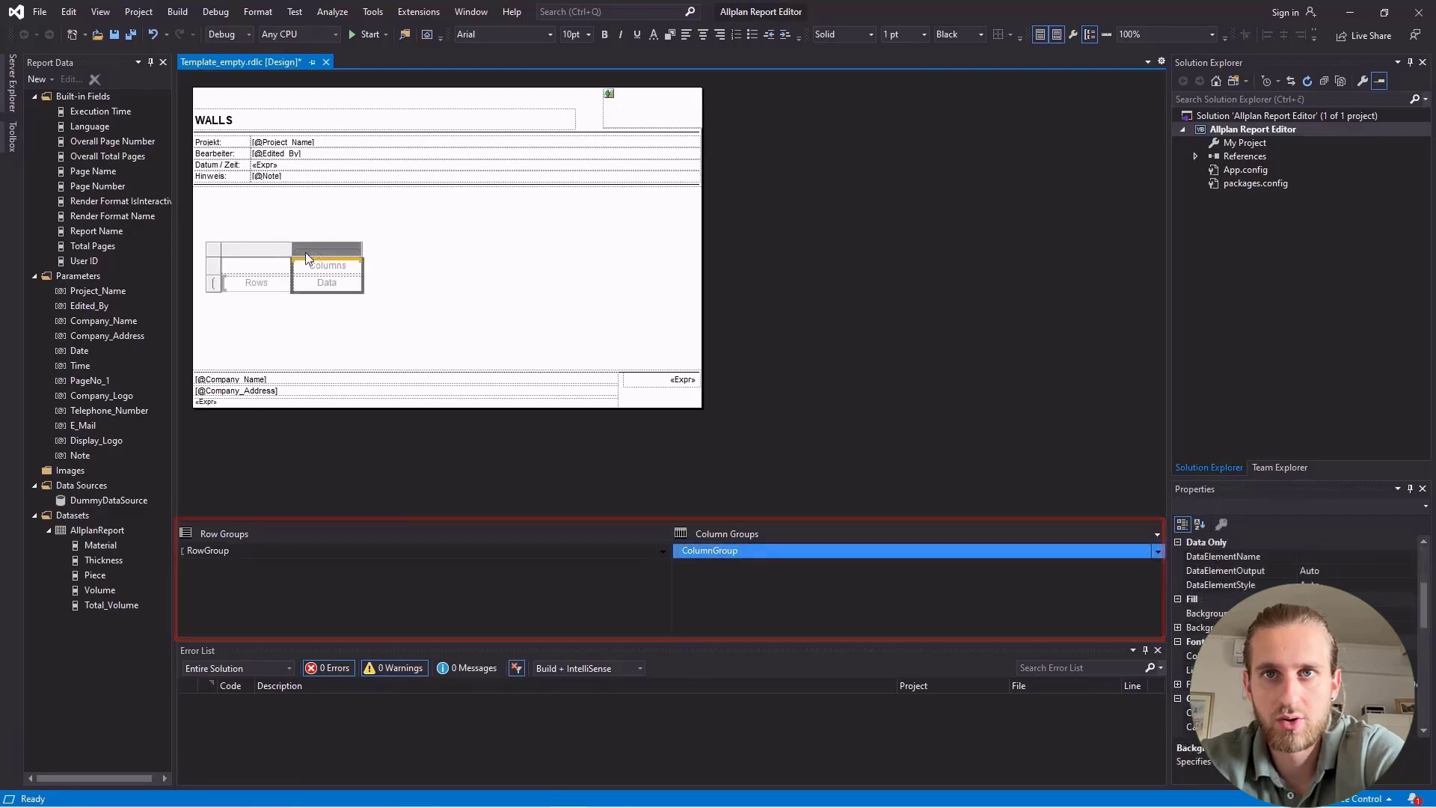
# Delete the matrix's column group only, keeping the related rows and columns.
pyautogui.rightClick(700, 553)
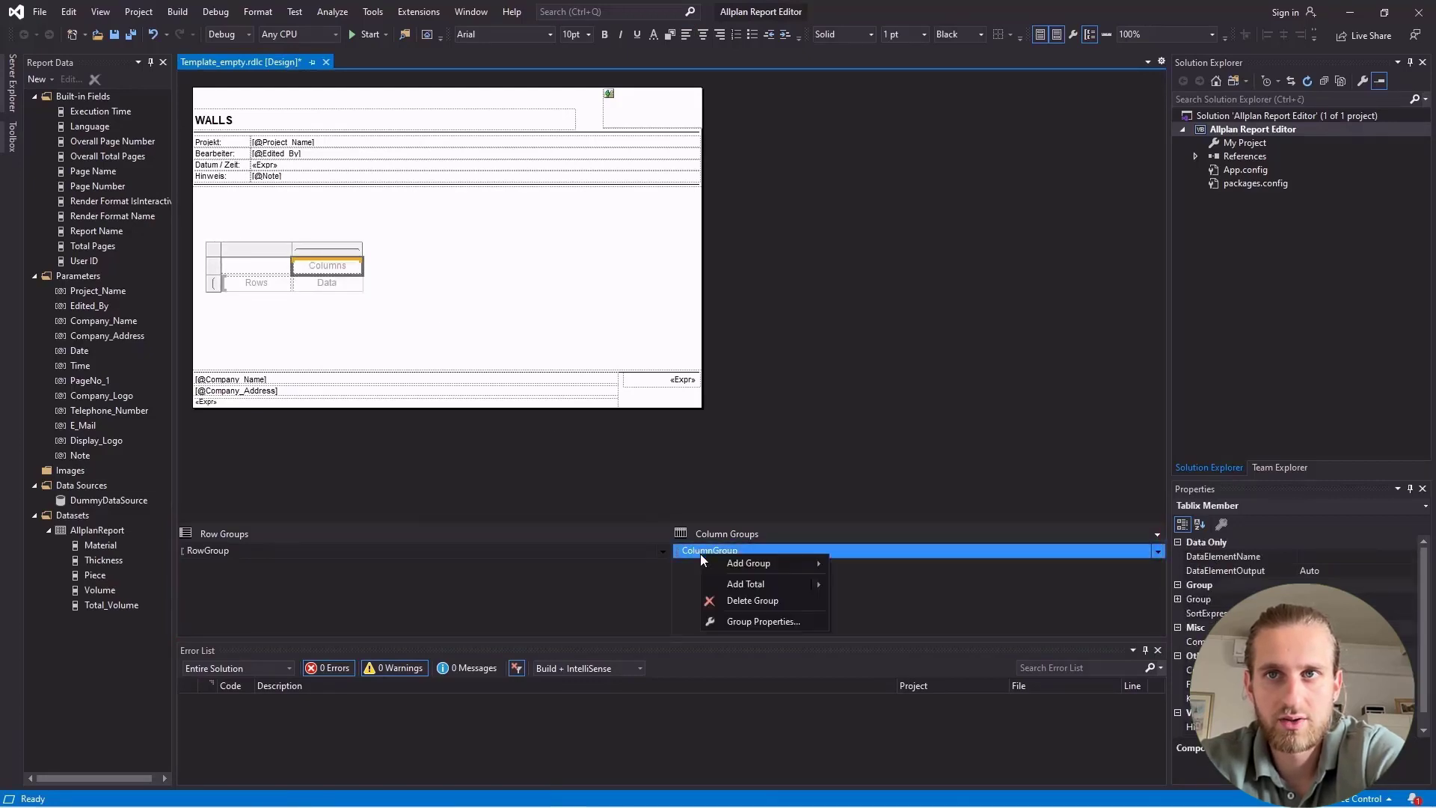
pyautogui.click(723, 601)
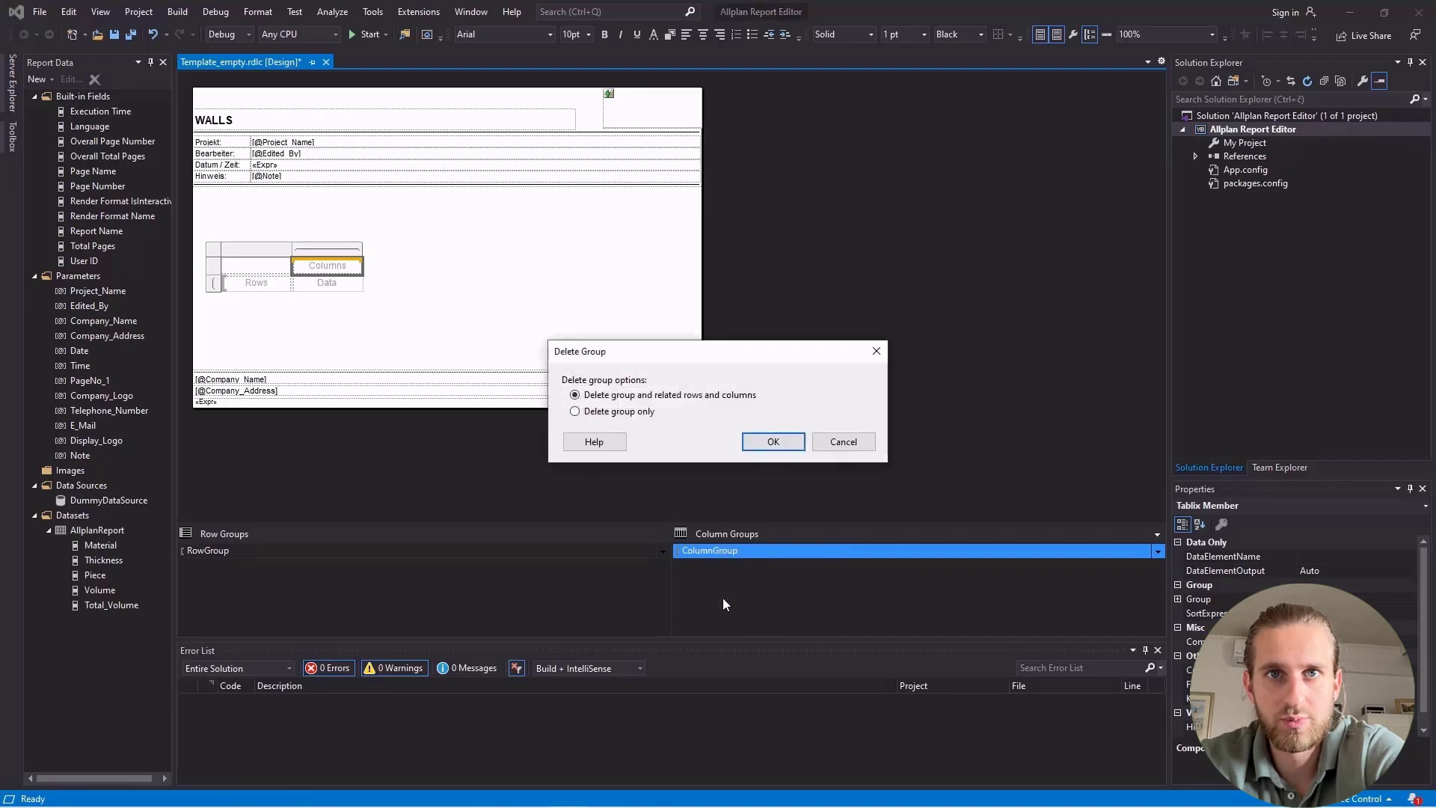
pyautogui.click(574, 412)
pyautogui.click(757, 443)
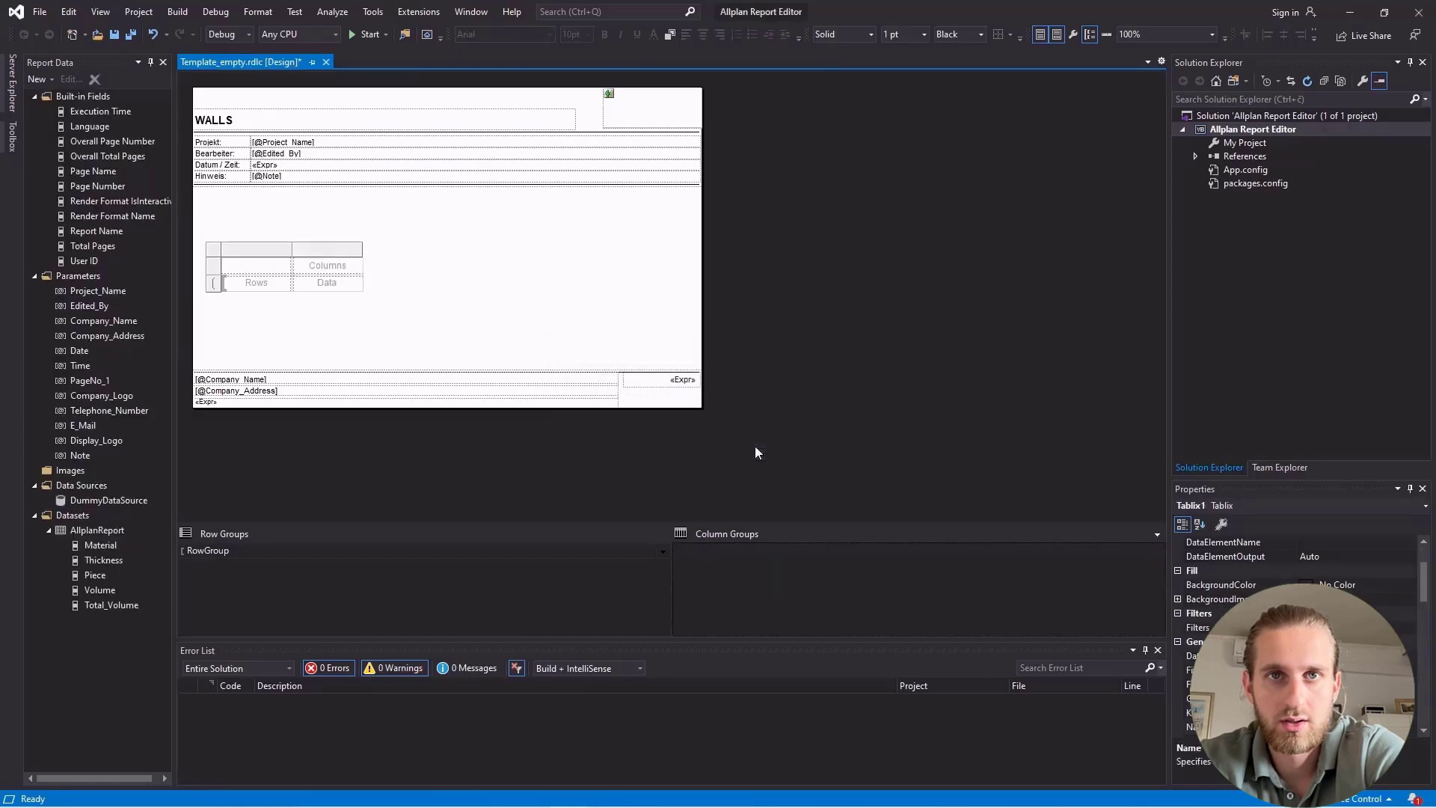
# Insert three more columns after the last column of the matrix for a total of five.
pyautogui.click(337, 252)
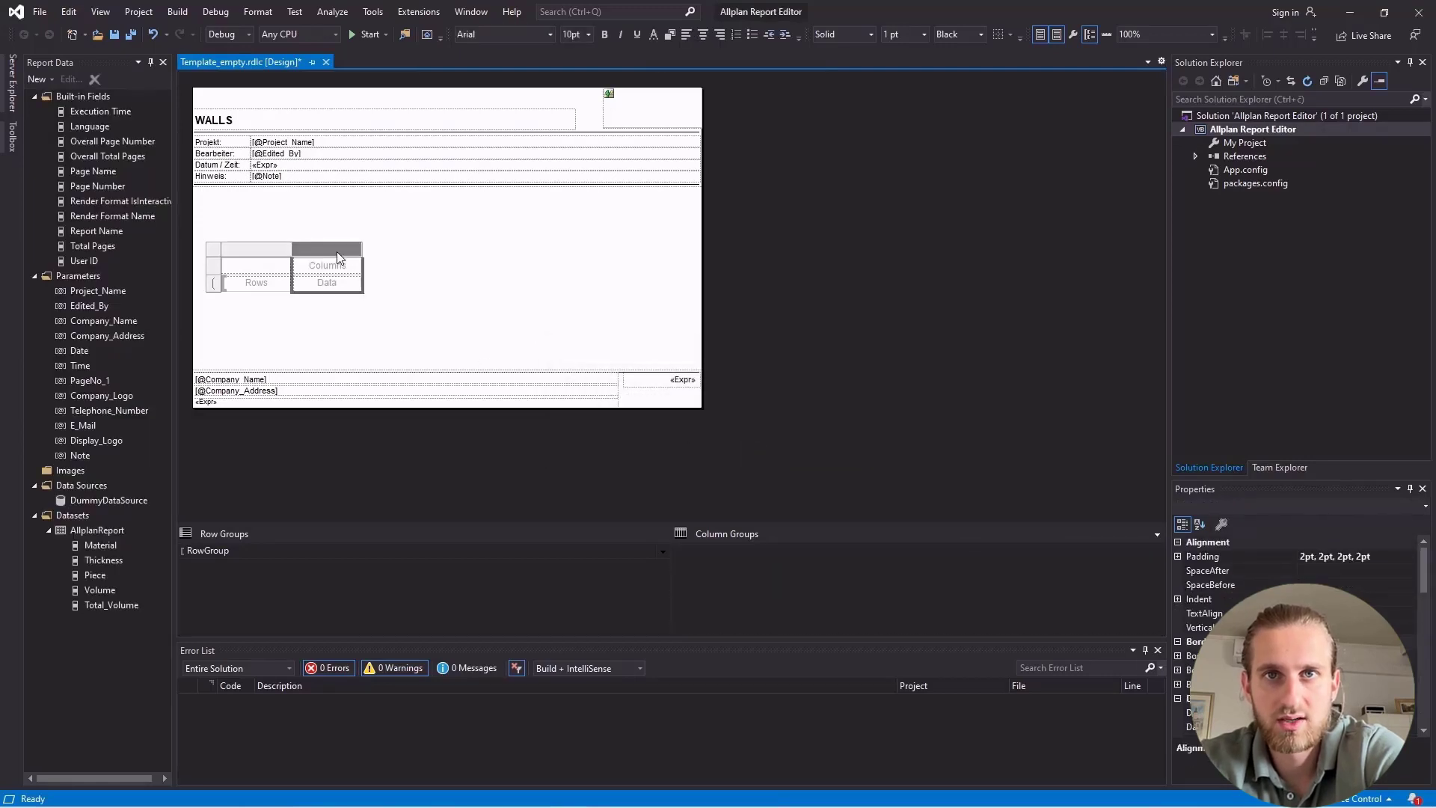
pyautogui.rightClick(337, 252)
pyautogui.moveTo(370, 260)
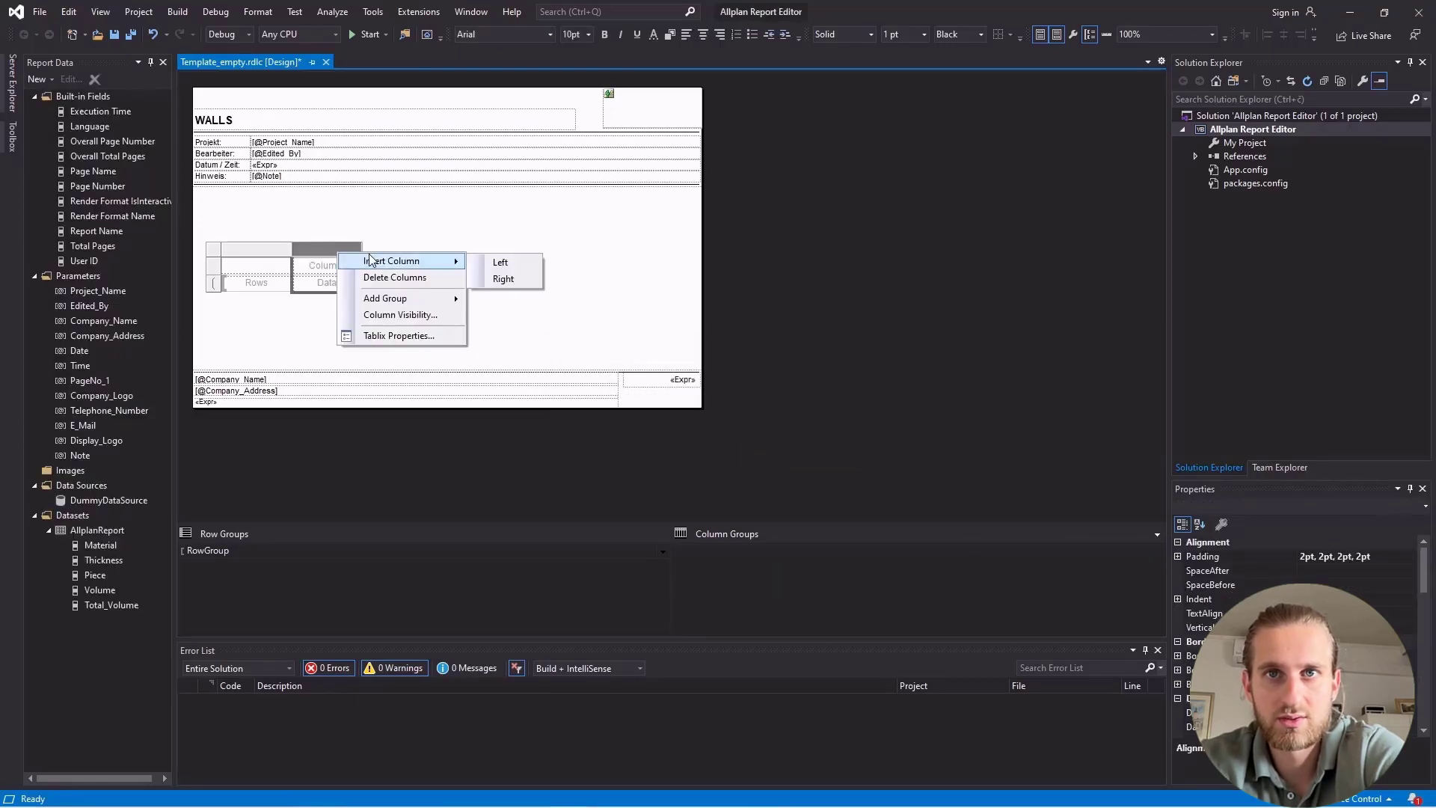
pyautogui.click(503, 278)
pyautogui.rightClick(402, 252)
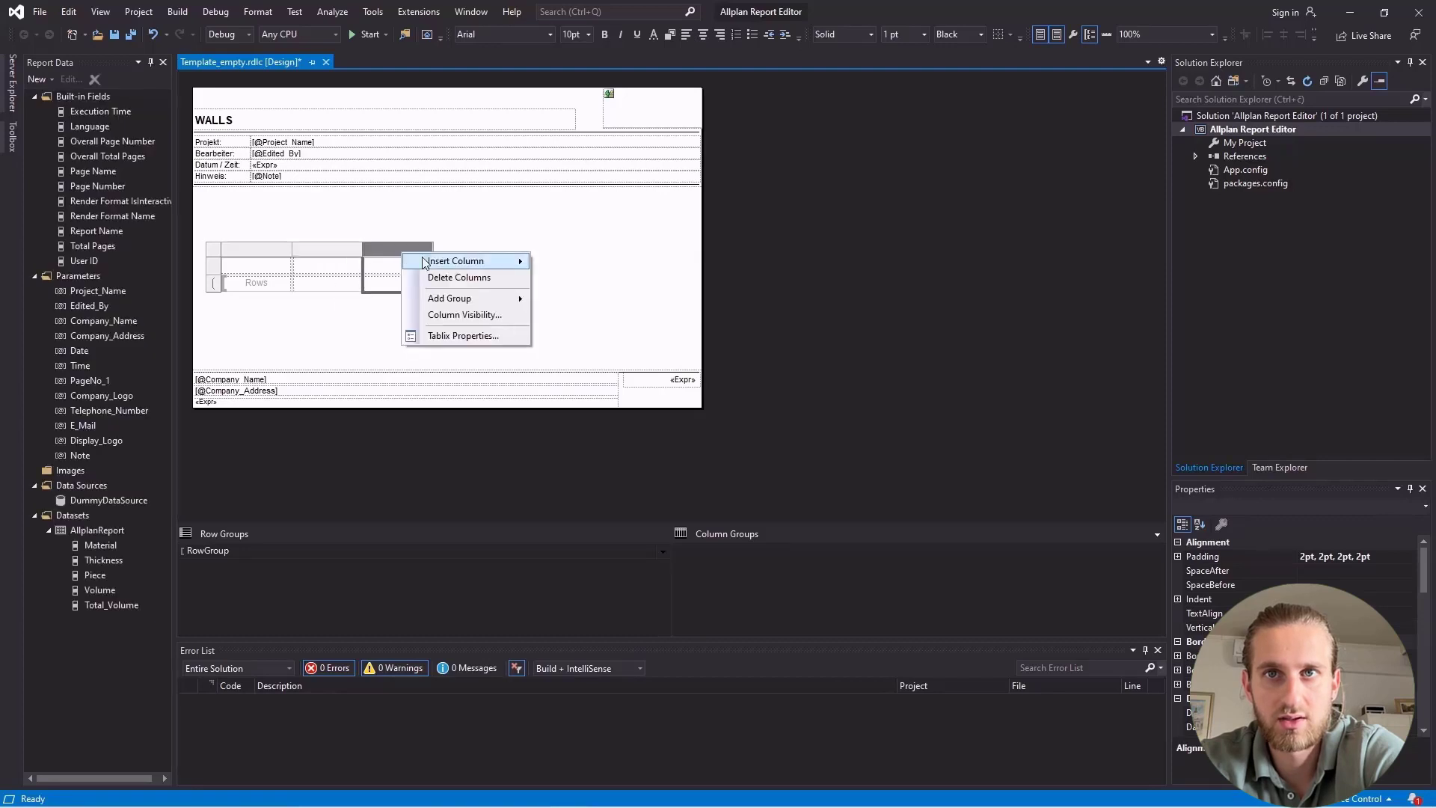
pyautogui.moveTo(456, 261)
pyautogui.click(567, 278)
pyautogui.rightClick(463, 251)
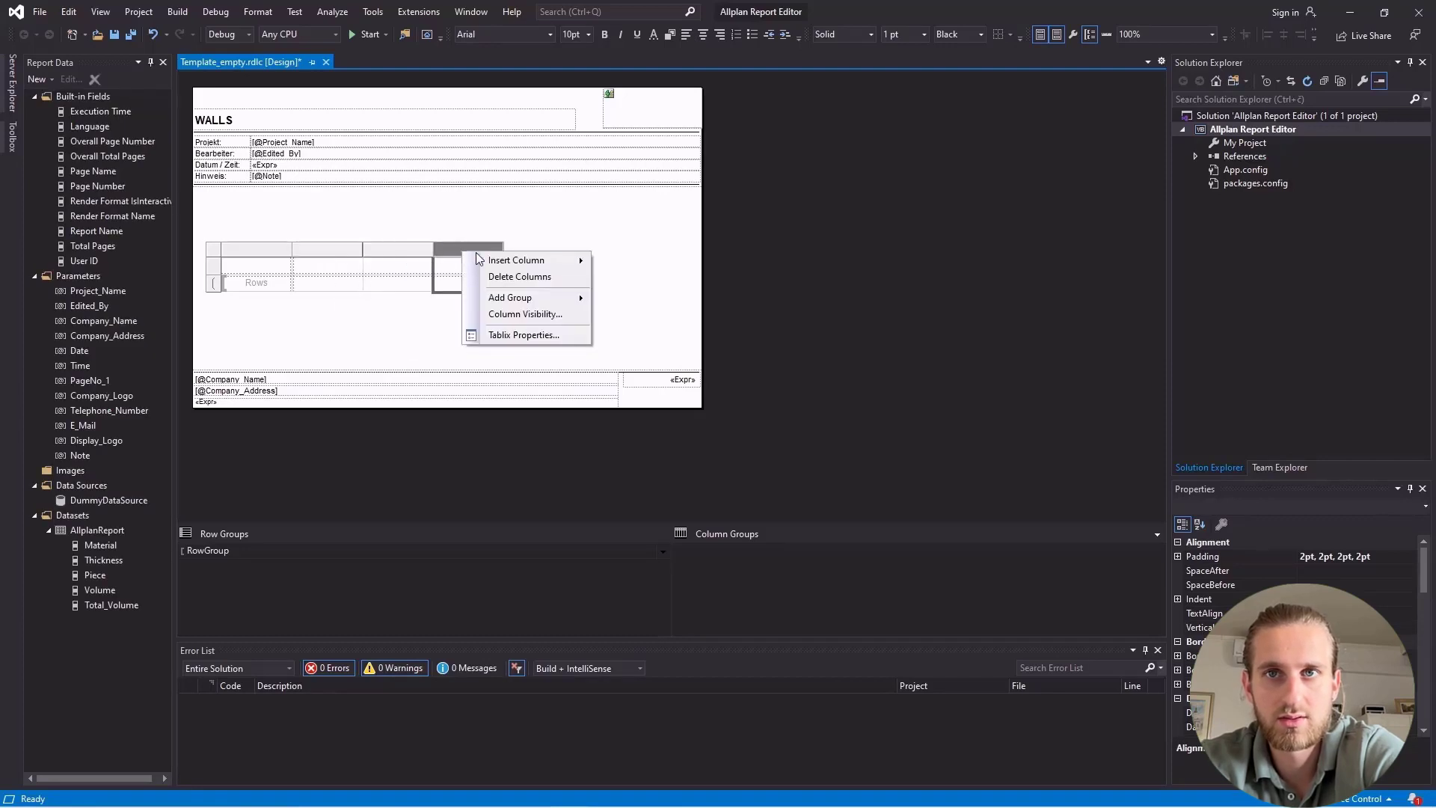
pyautogui.moveTo(516, 260)
pyautogui.click(608, 281)
# Label the five header cells Material, Thickness, Piece, Volume and Total_Volume.
pyautogui.doubleClick(257, 269)
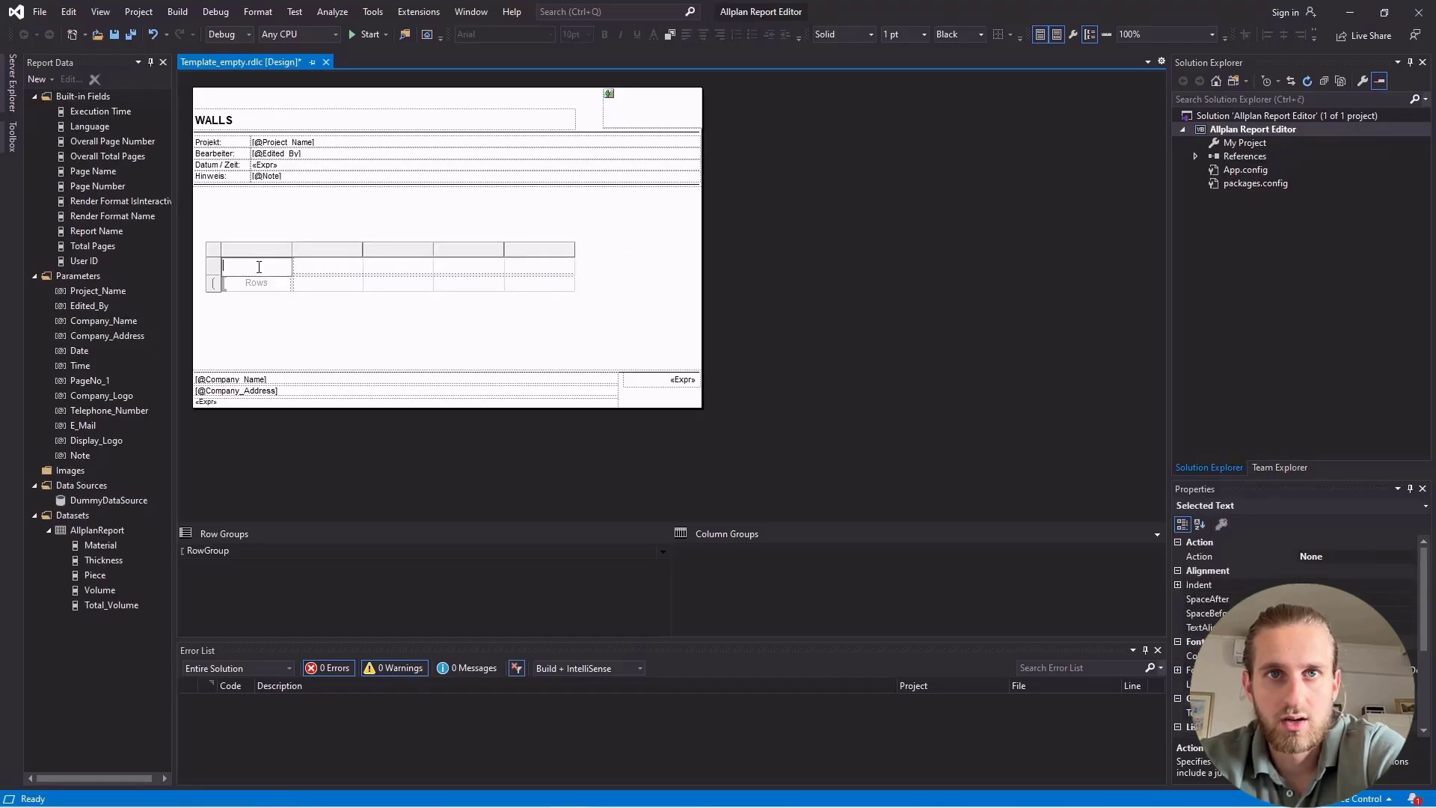
pyautogui.write('Material')
pyautogui.press('Tab')
pyautogui.write('Thickness')
pyautogui.press('Tab')
pyautogui.write('Piece')
pyautogui.press('Tab')
pyautogui.write('Volume')
pyautogui.press('Tab')
pyautogui.write('Total_Volume')
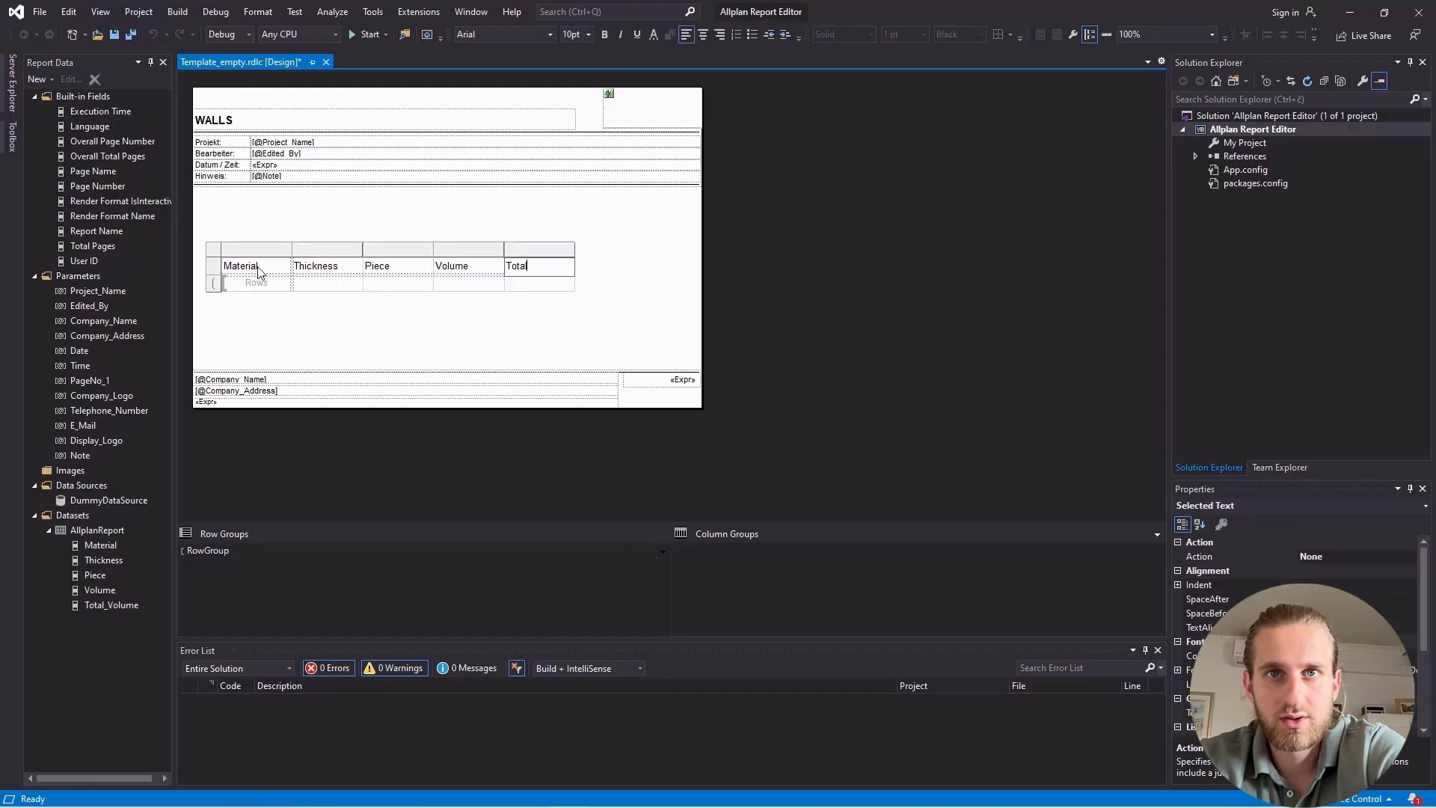
pyautogui.press('Tab')
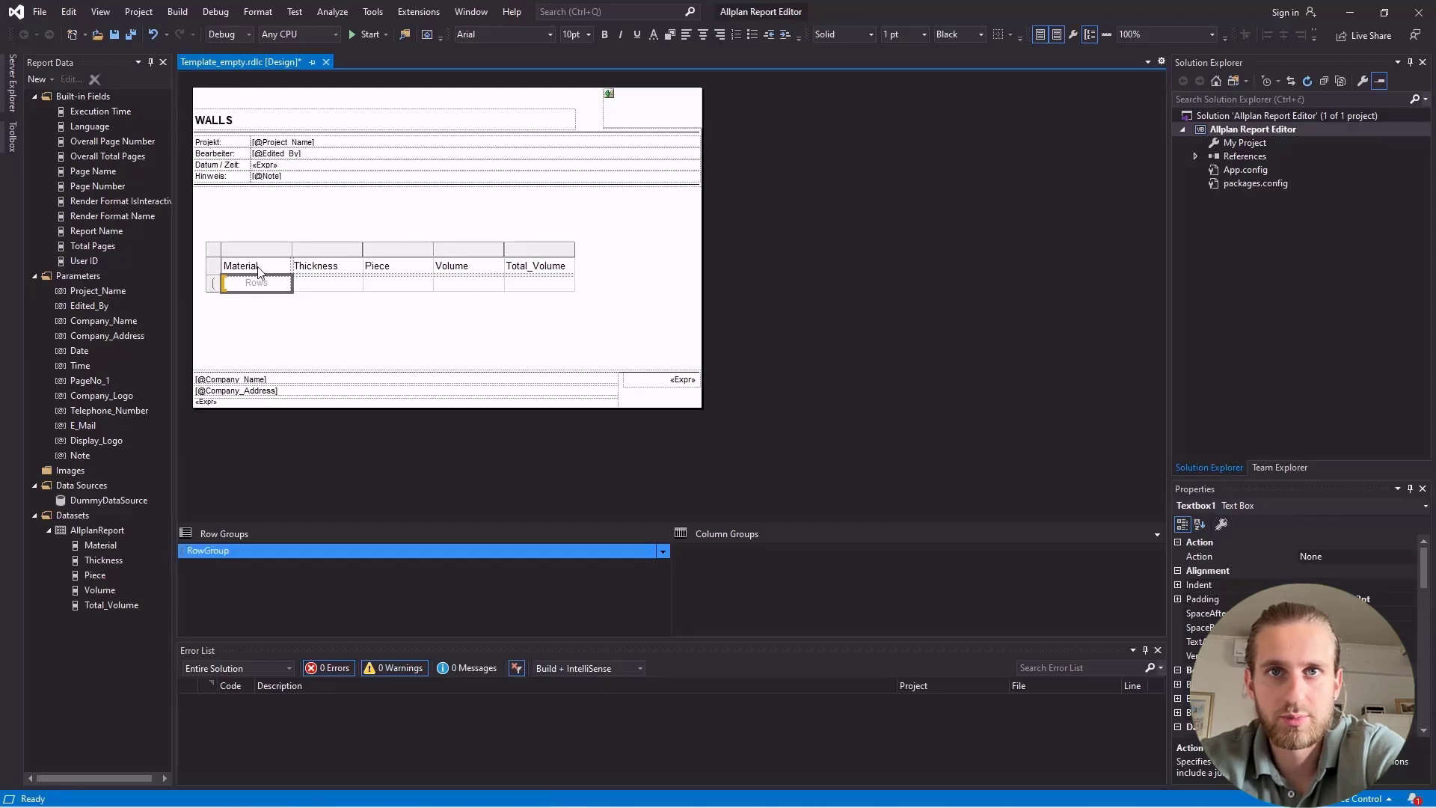
# Assign the Material field to the first cell of the data row and the Thickness dataset field to the second.
pyautogui.moveTo(262, 283)
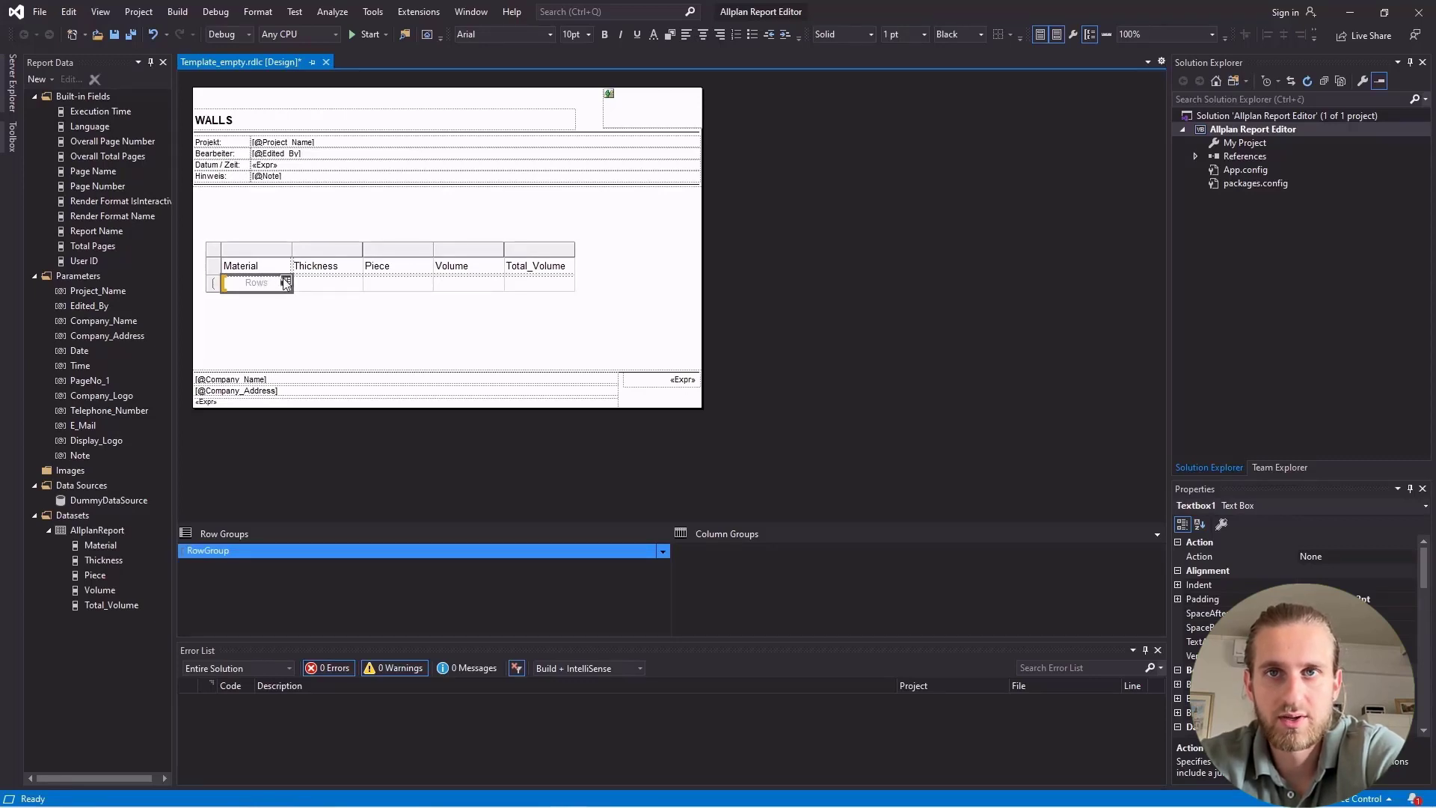
pyautogui.click(285, 283)
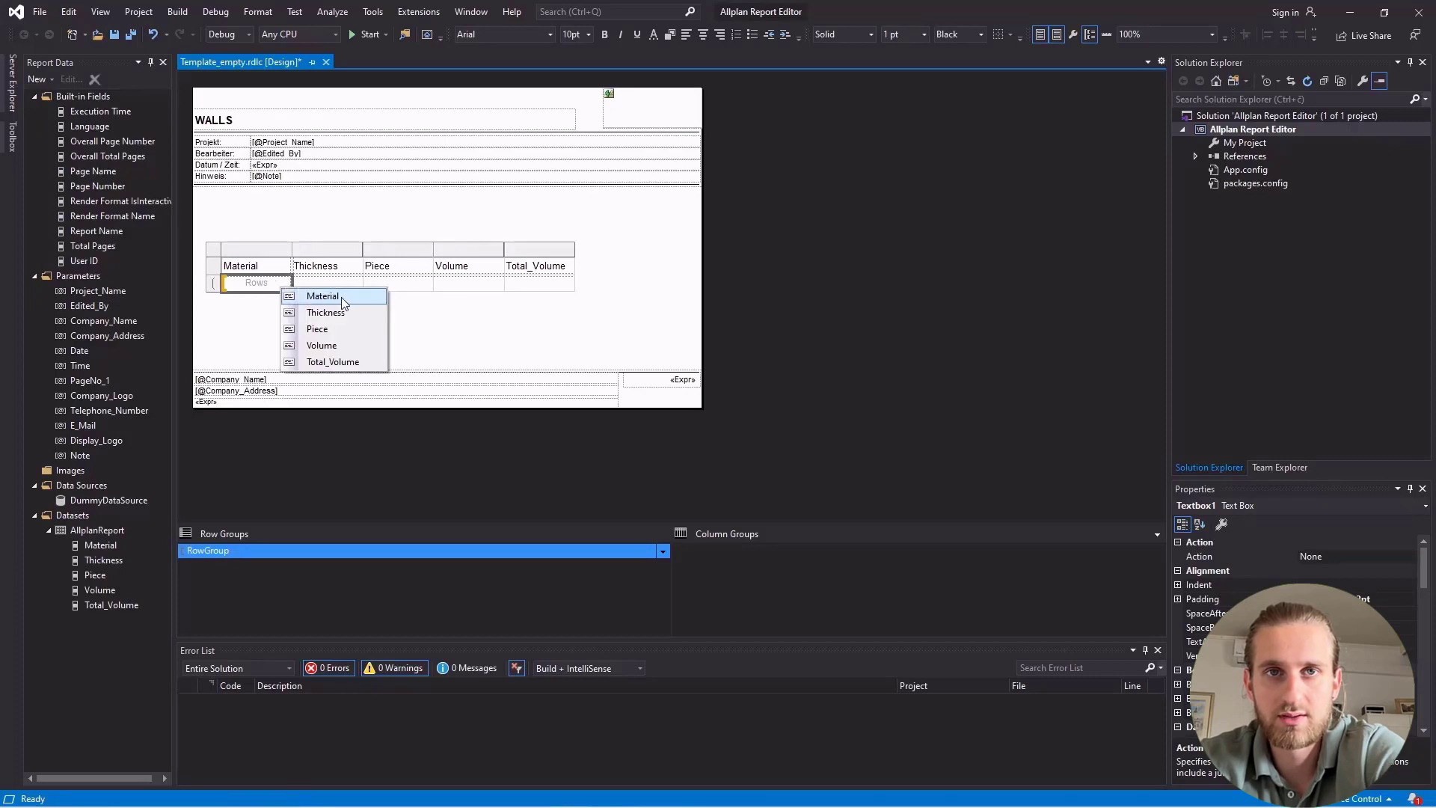
pyautogui.click(318, 296)
pyautogui.click(333, 322)
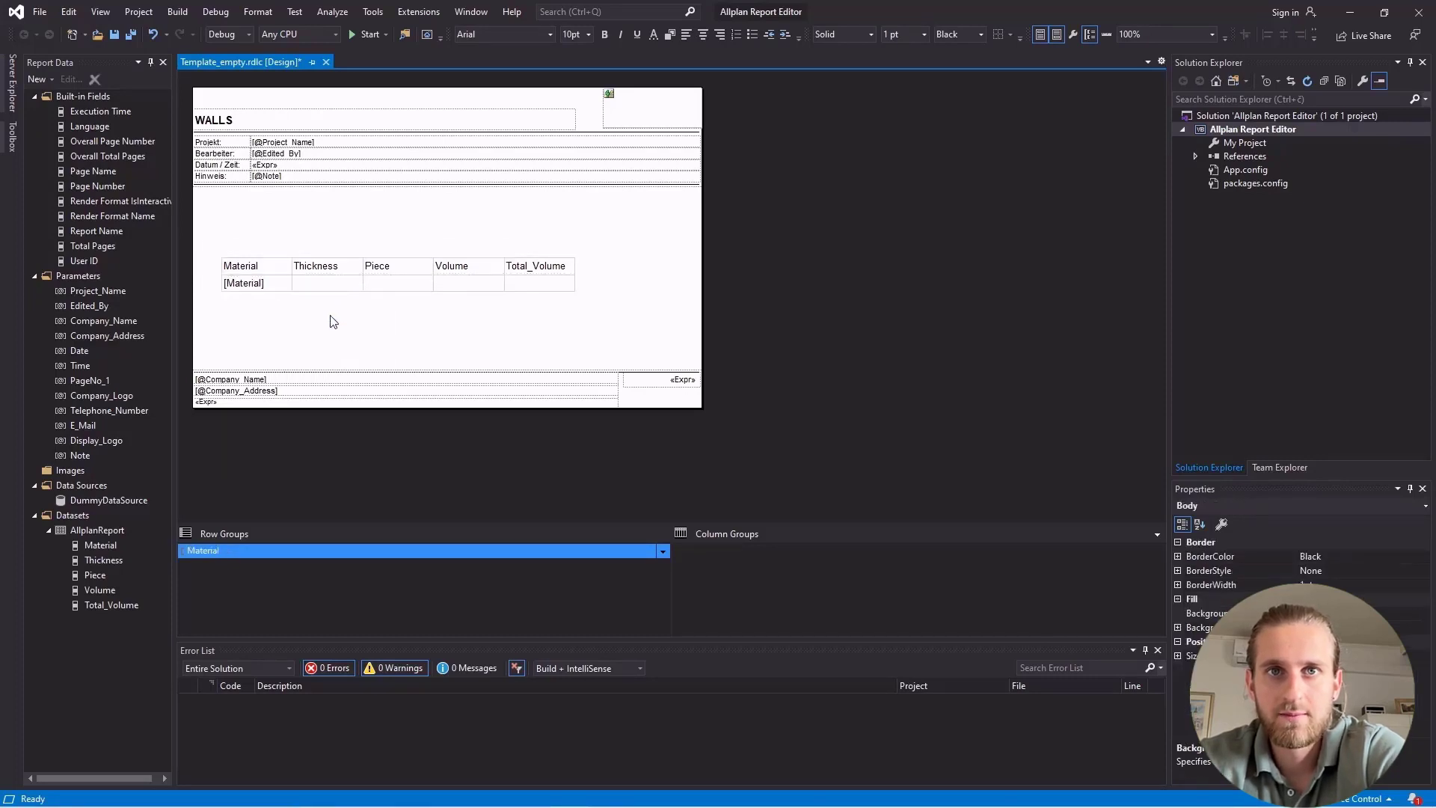
pyautogui.moveTo(119, 561); pyautogui.dragTo(318, 290)
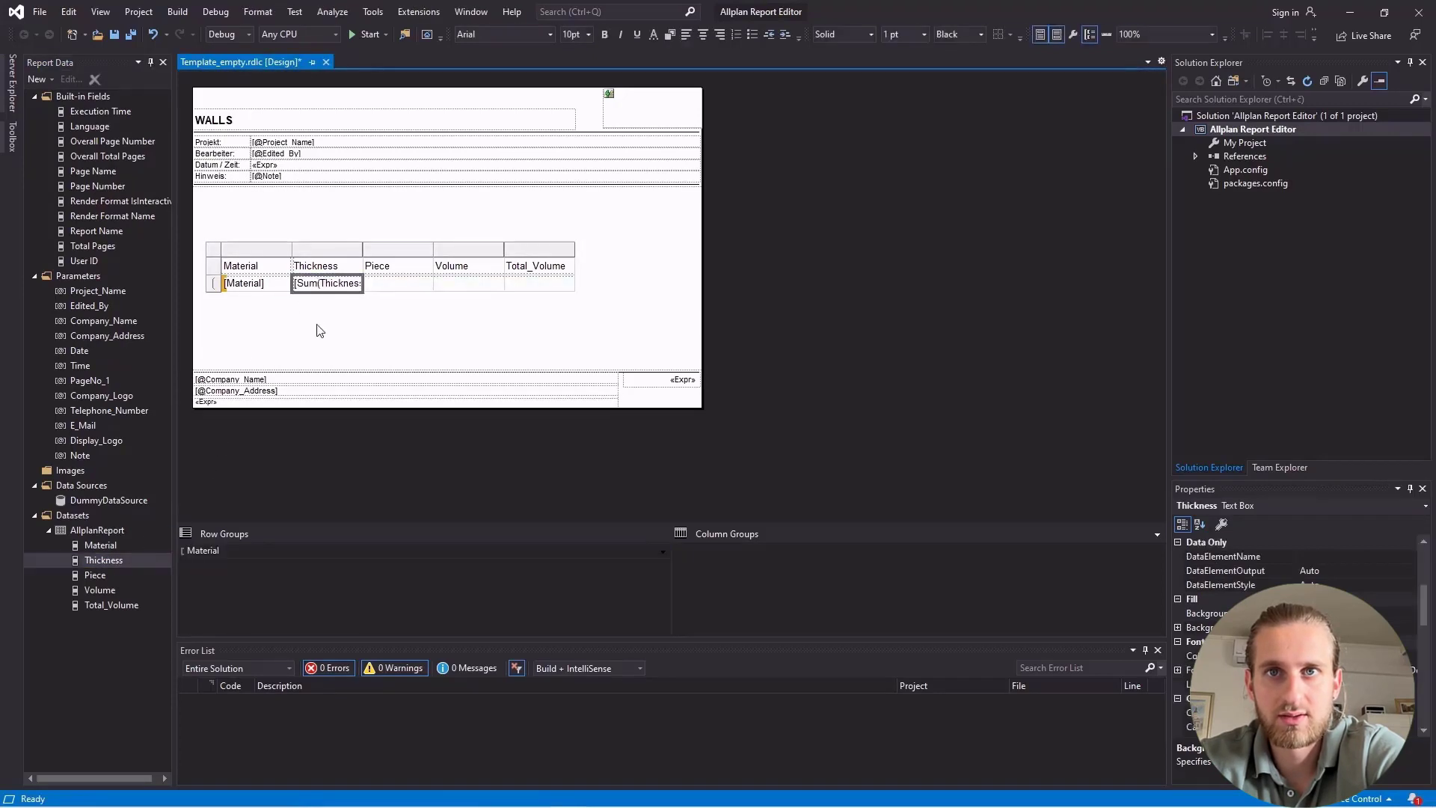
# Remove the Sum function from the Thickness data cell's expression so it reads =Fields!Thickness.Value.
pyautogui.click(316, 323)
pyautogui.click(312, 293)
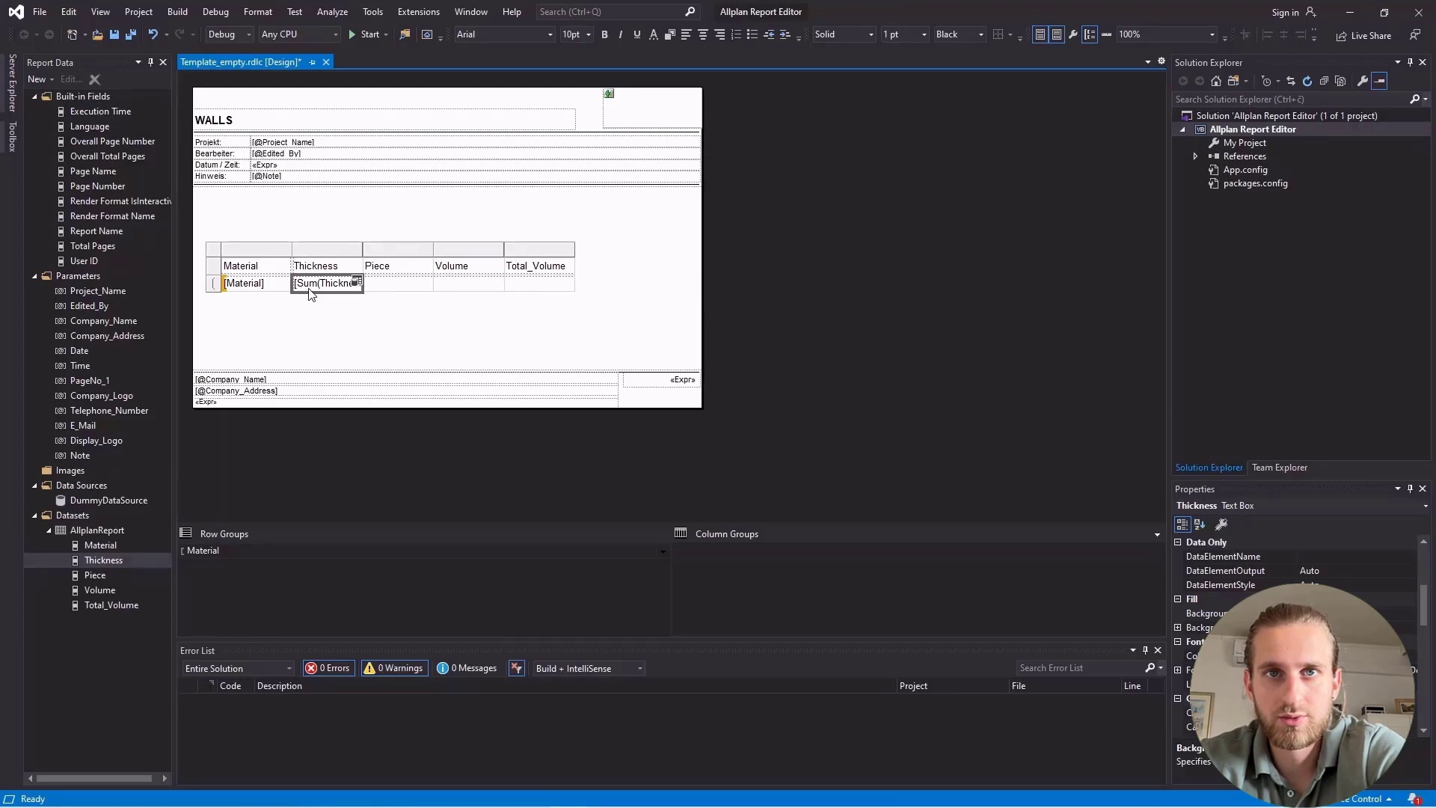
pyautogui.rightClick(310, 293)
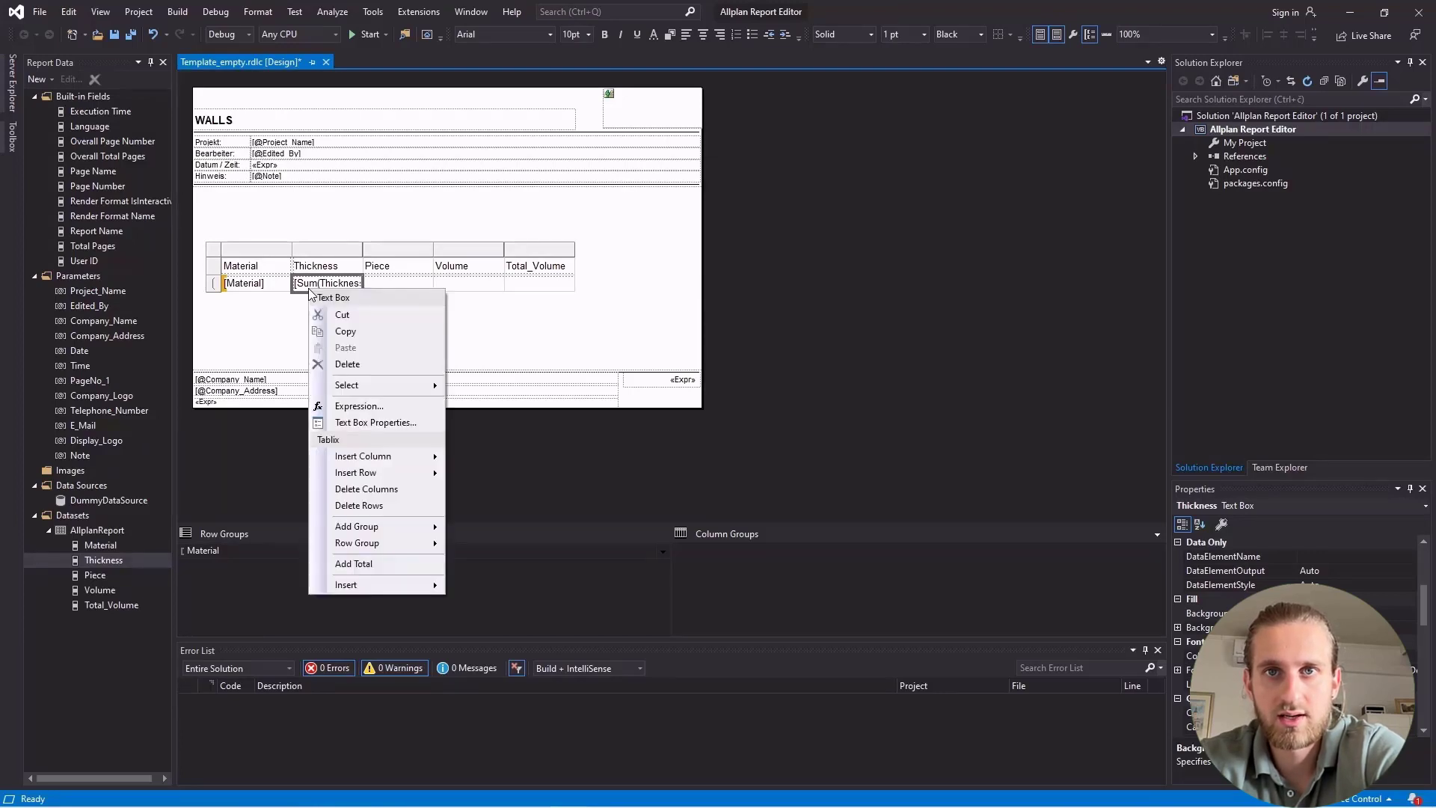
pyautogui.click(394, 406)
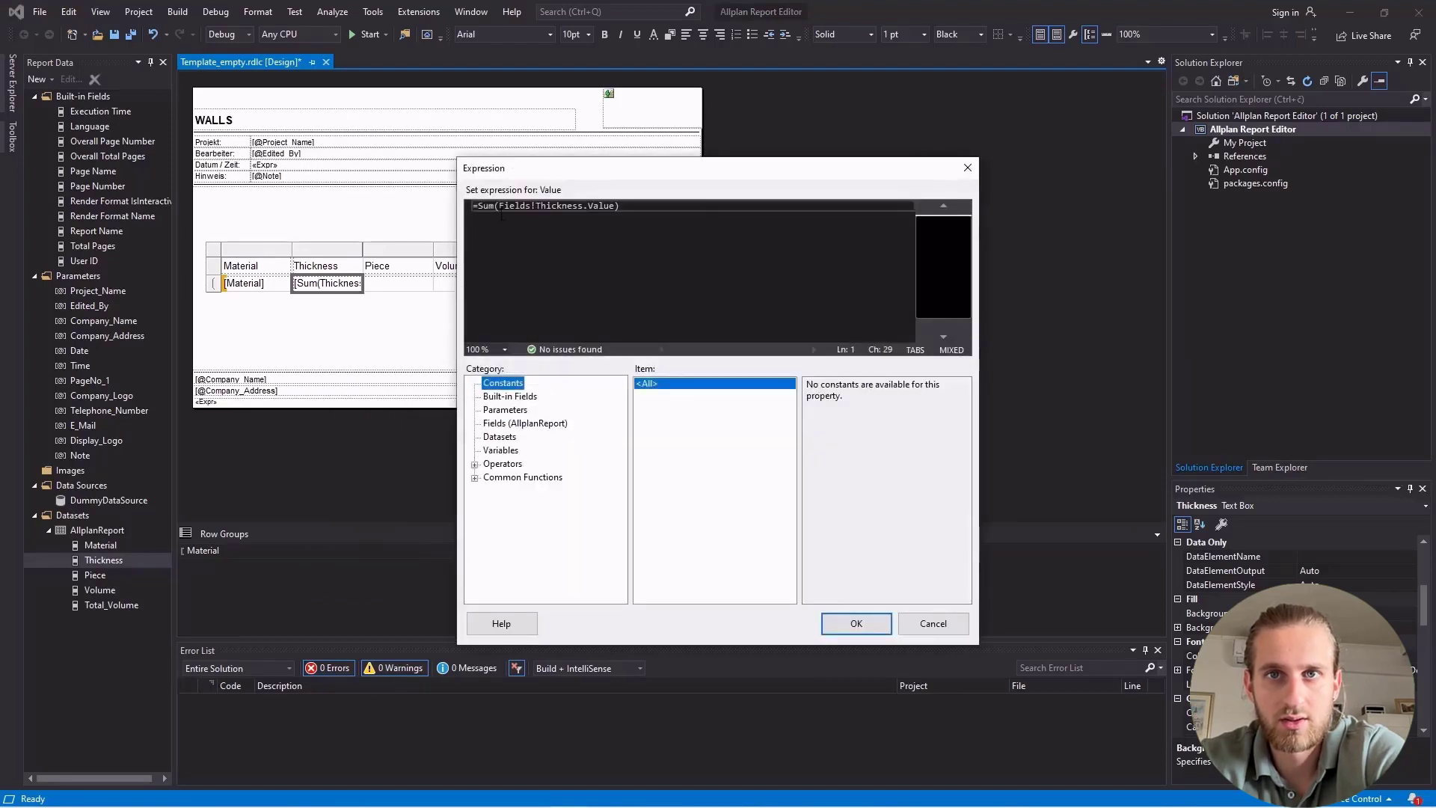
pyautogui.click(492, 210)
pyautogui.moveTo(491, 209); pyautogui.dragTo(479, 209)
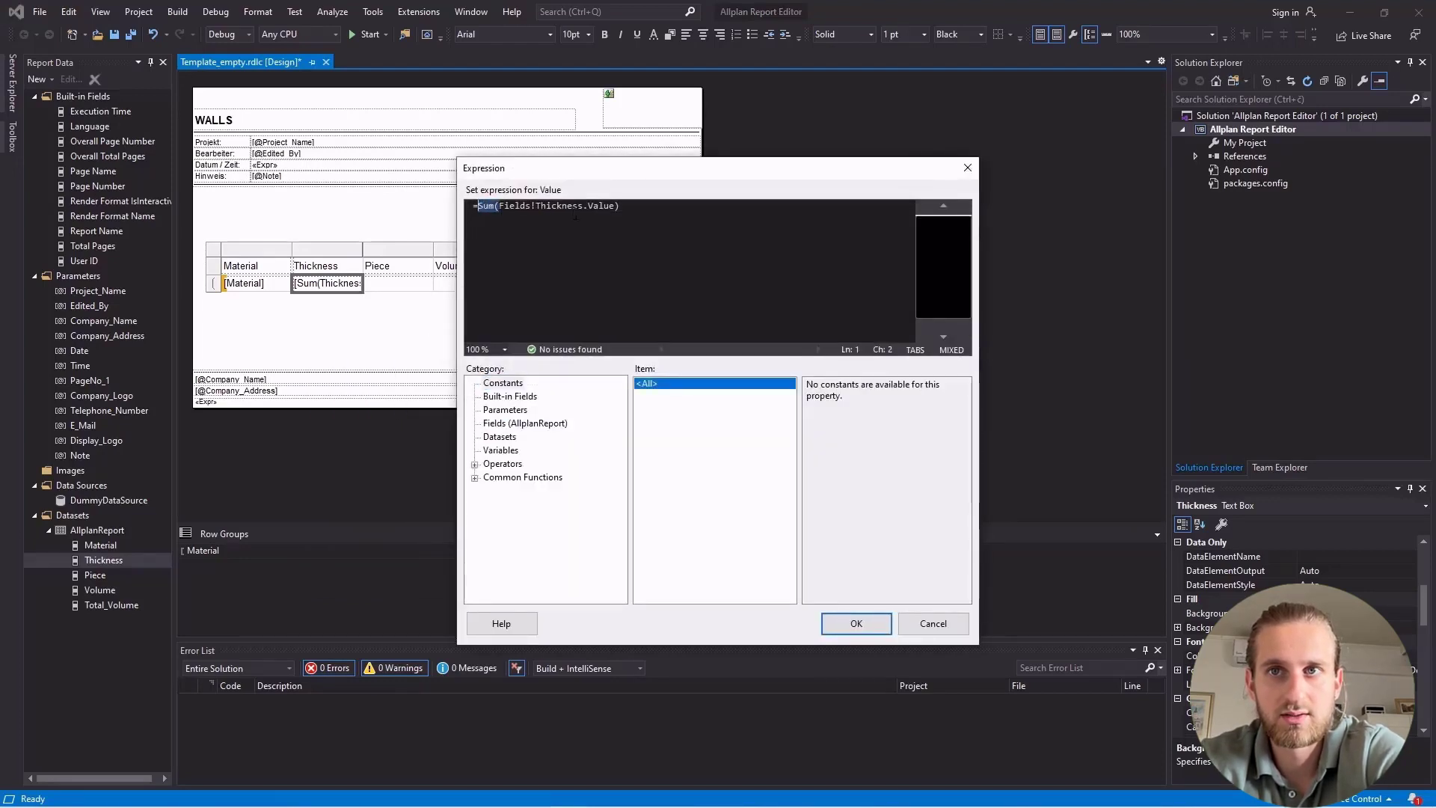
pyautogui.press('BackSpace')
pyautogui.click(602, 207)
pyautogui.press('BackSpace')
pyautogui.click(543, 241)
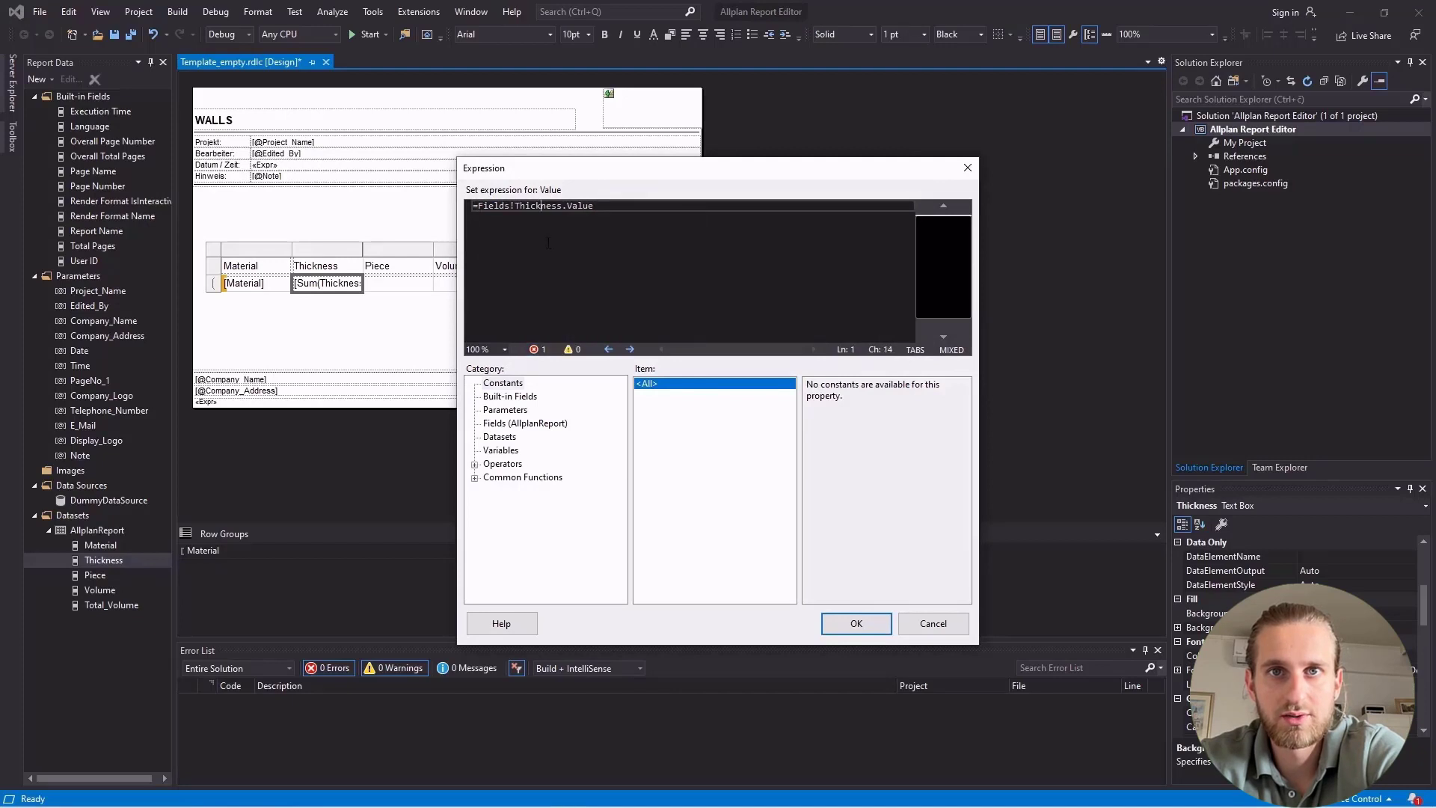
pyautogui.click(855, 622)
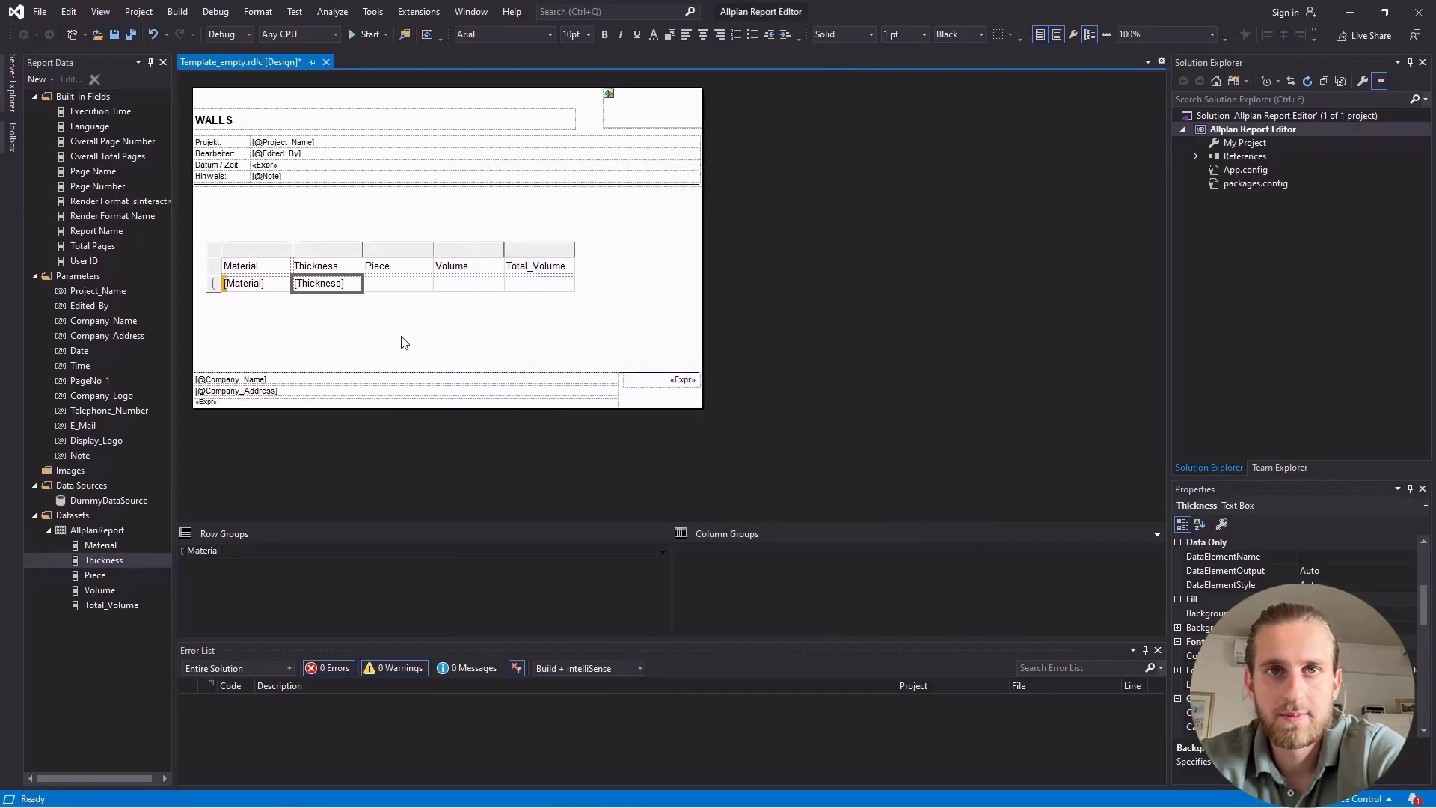
# Set the expression of the data cell under Piece to =Fields!Piece.Value from the AllplanReport fields.
pyautogui.click(395, 284)
pyautogui.rightClick(395, 287)
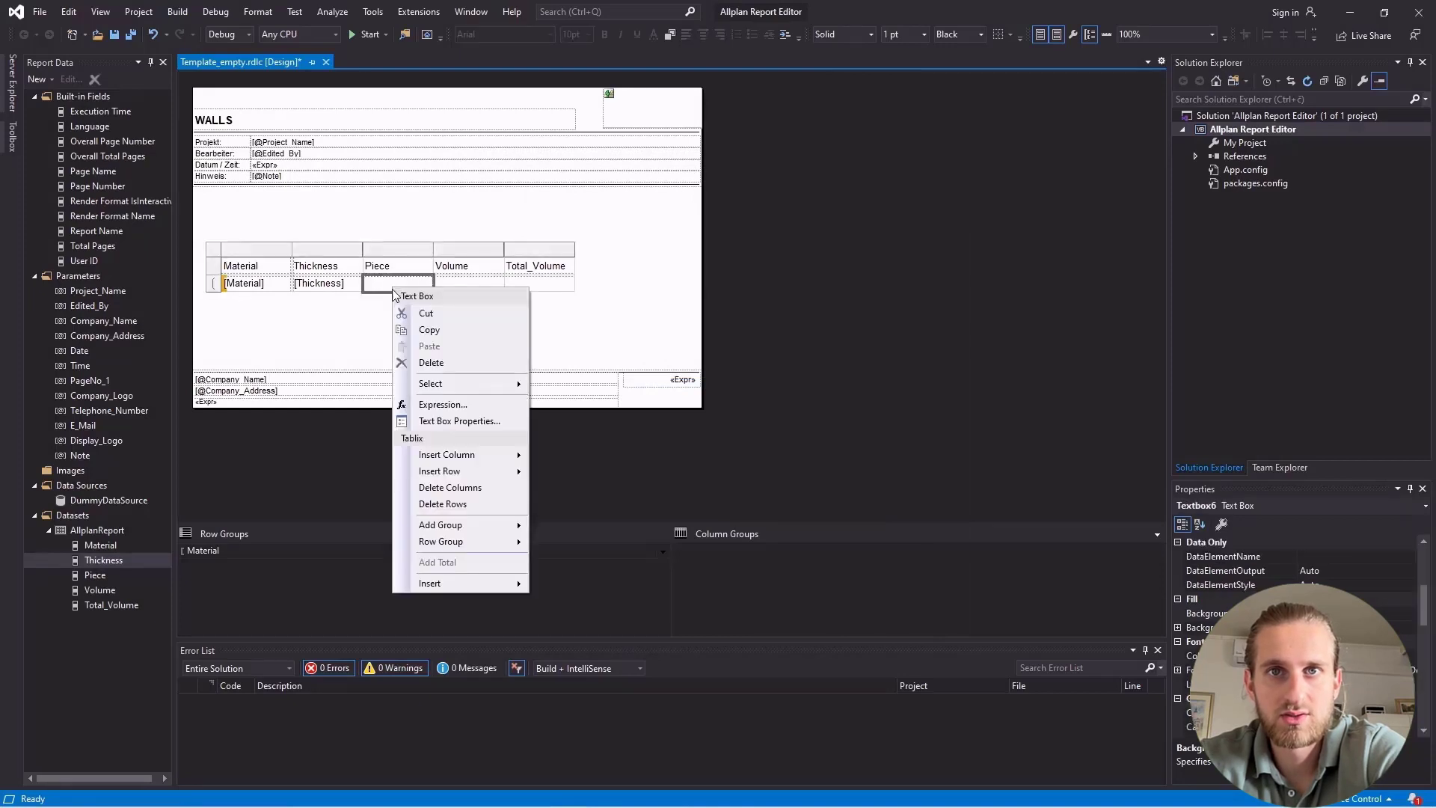
pyautogui.click(479, 405)
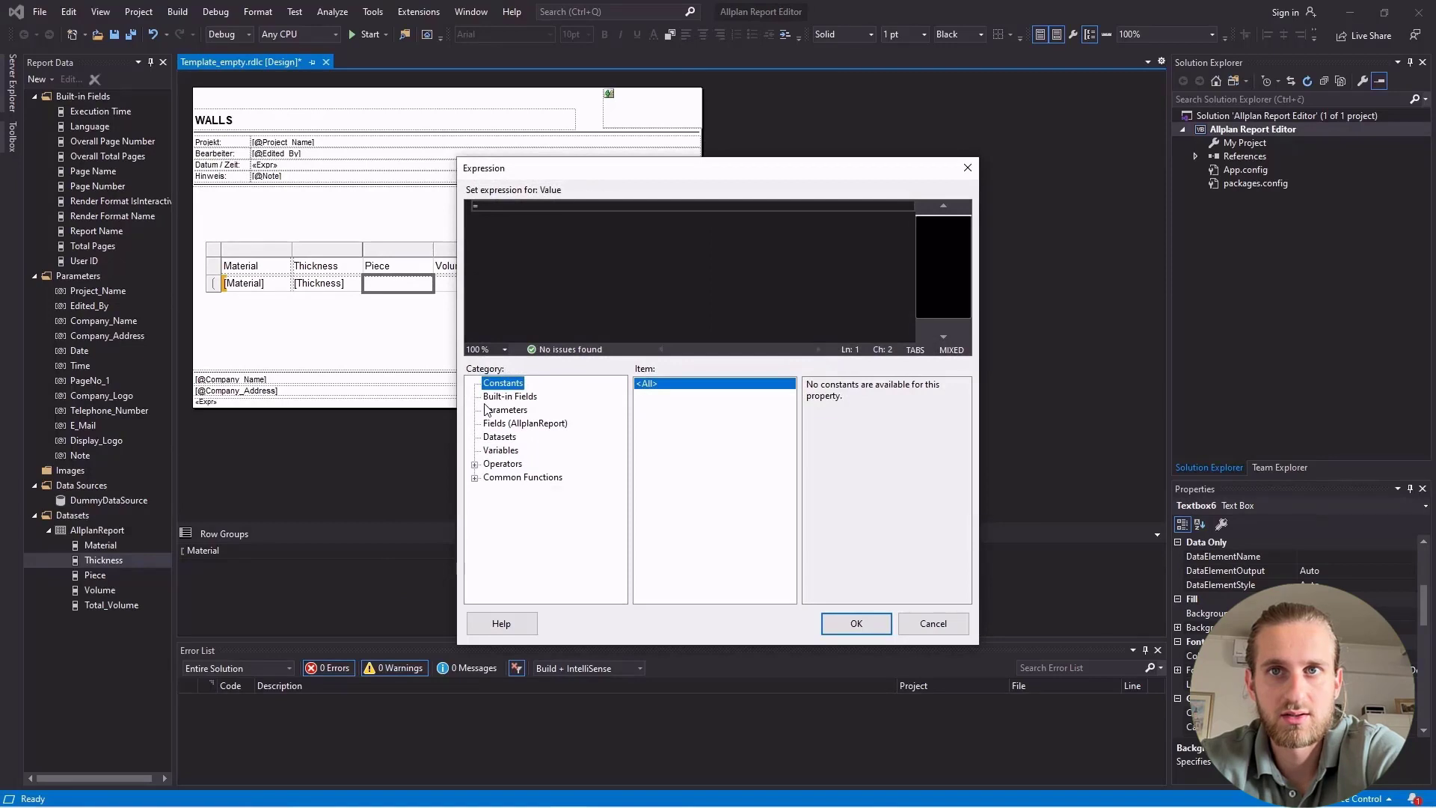
pyautogui.click(561, 424)
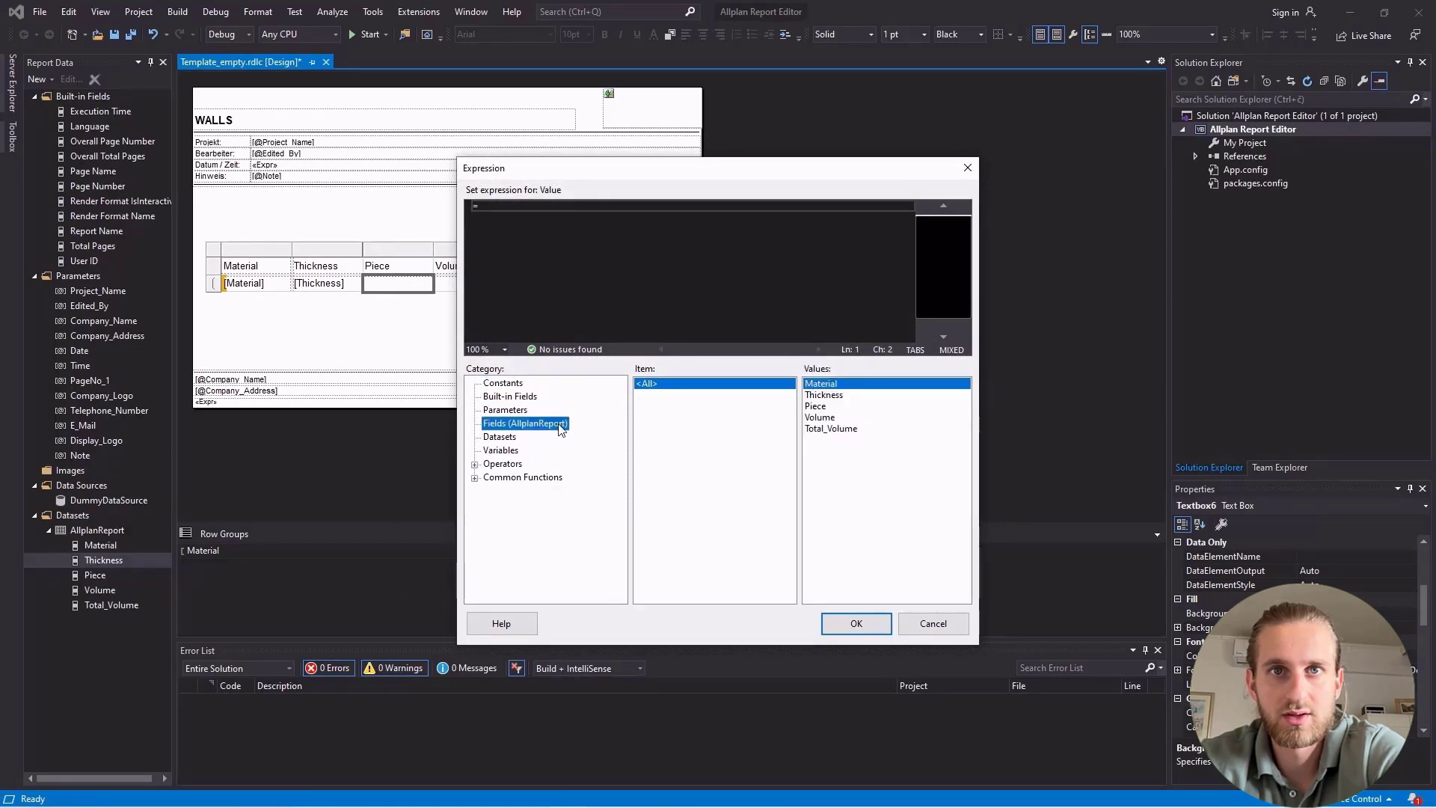
pyautogui.click(816, 407)
pyautogui.doubleClick(817, 408)
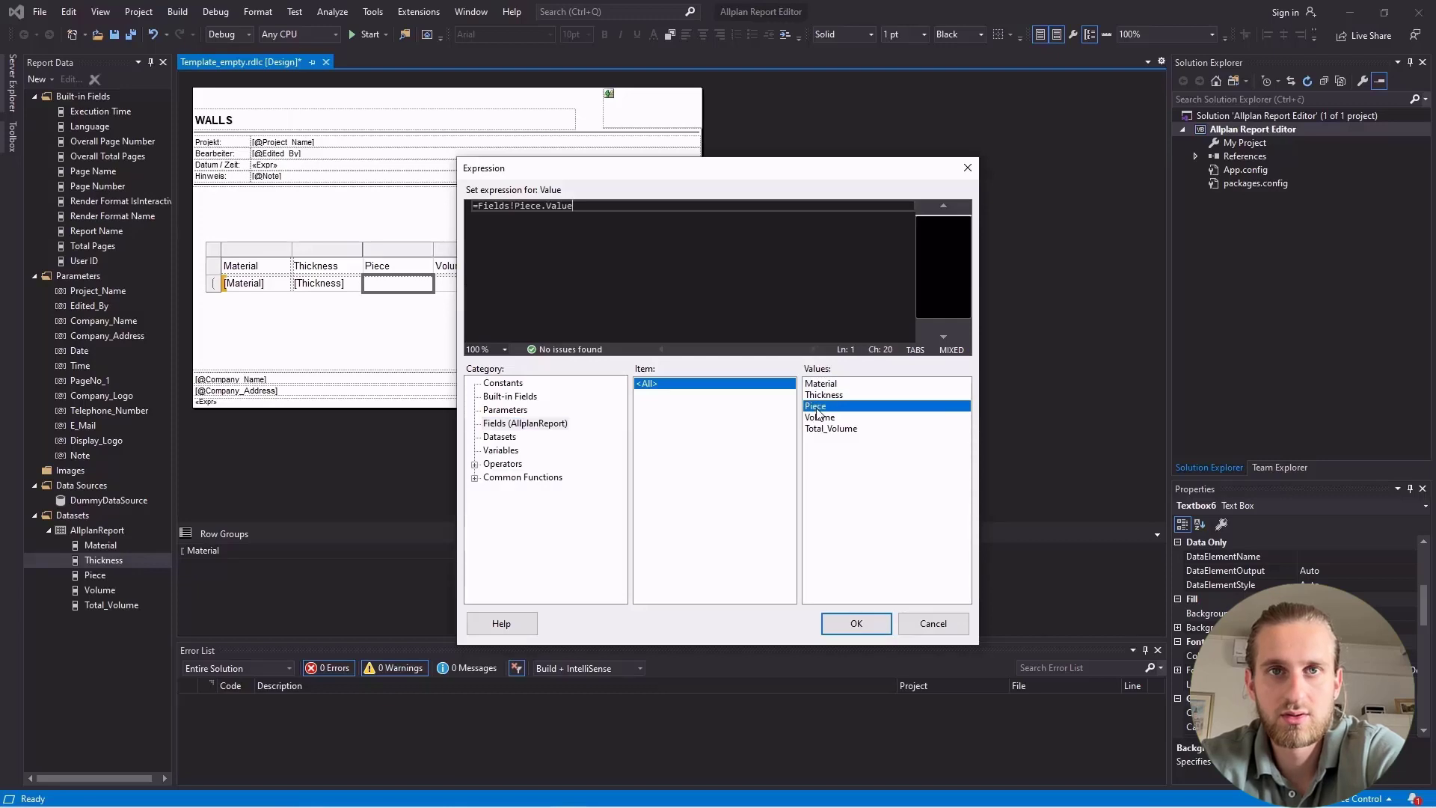
pyautogui.click(856, 623)
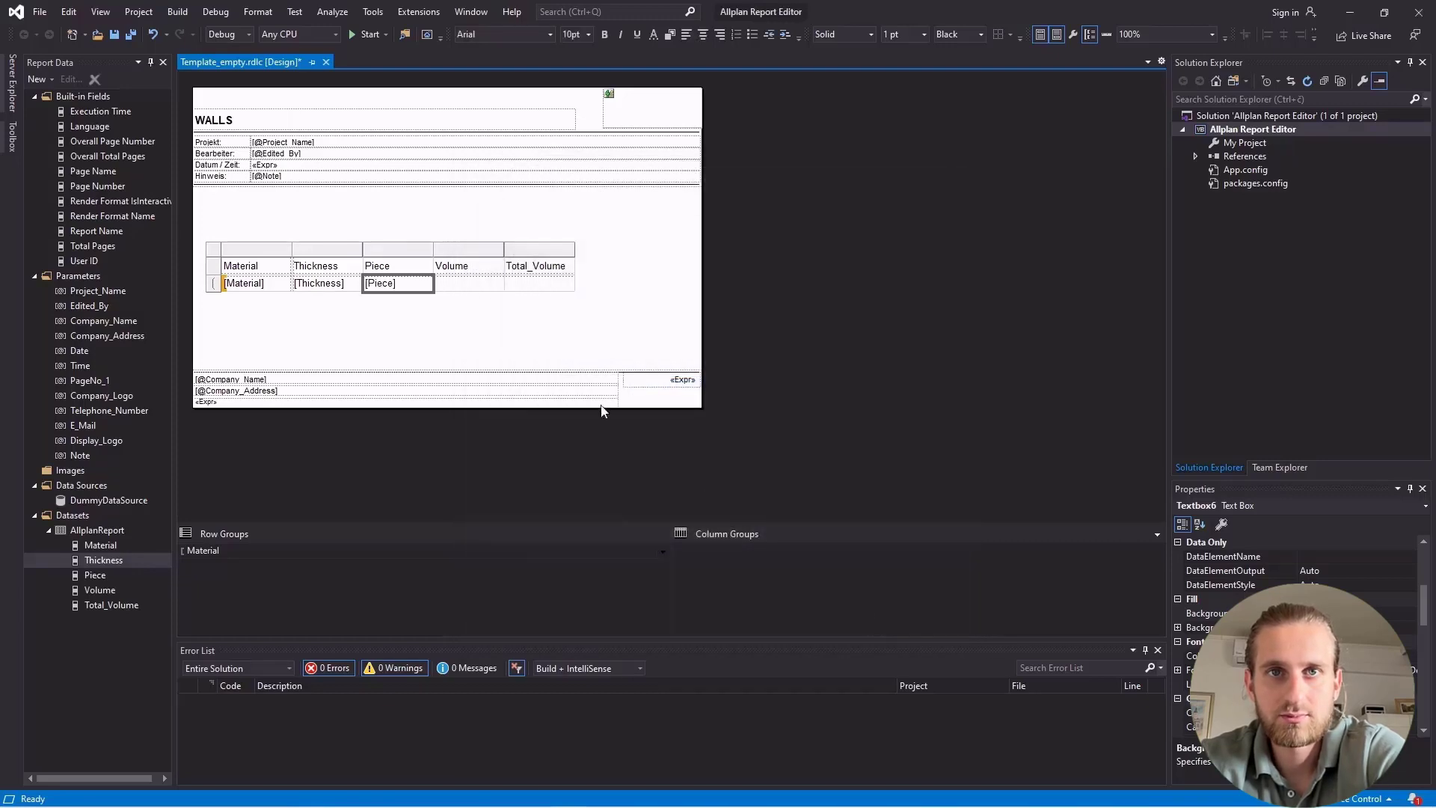
# Set the expression of the data cell under Volume to the AllplanReport Volume field.
pyautogui.rightClick(477, 286)
pyautogui.click(523, 404)
pyautogui.click(525, 421)
pyautogui.doubleClick(818, 420)
pyautogui.click(856, 623)
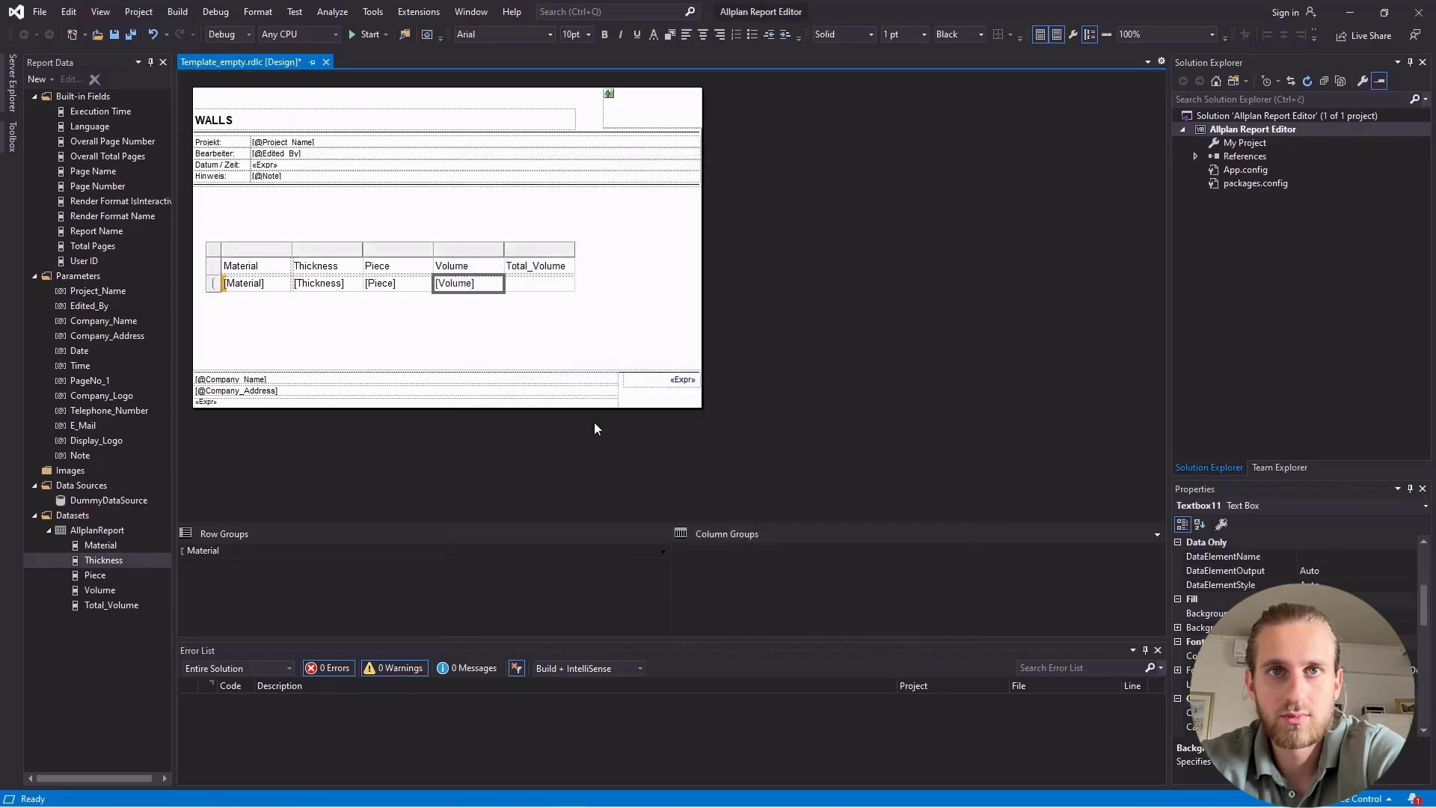
# Set the expression of the data cell under Total_Volume to the AllplanReport Total_Volume field.
pyautogui.click(555, 333)
pyautogui.click(535, 288)
pyautogui.rightClick(535, 289)
pyautogui.click(594, 405)
pyautogui.click(525, 423)
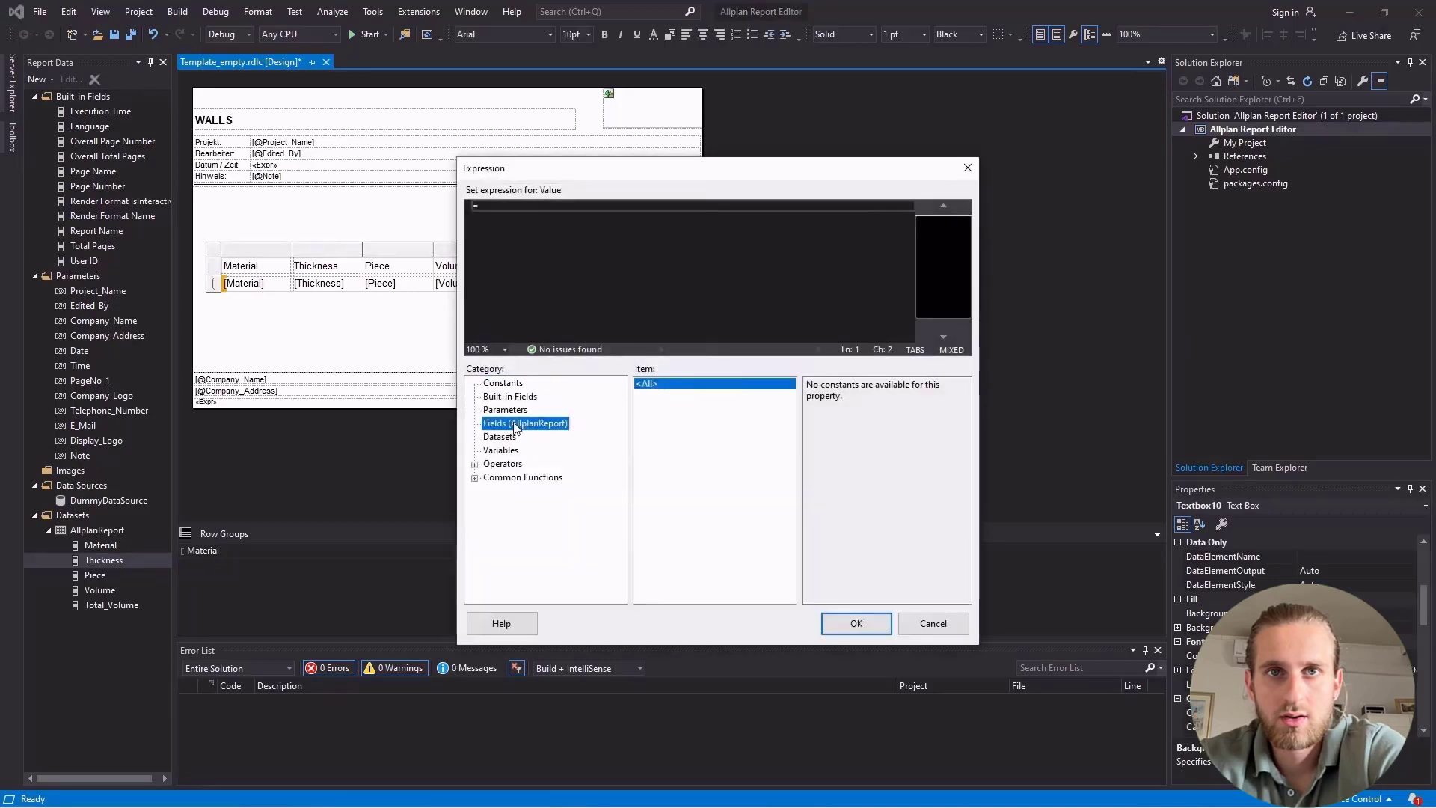
pyautogui.doubleClick(818, 428)
pyautogui.click(856, 623)
pyautogui.click(596, 336)
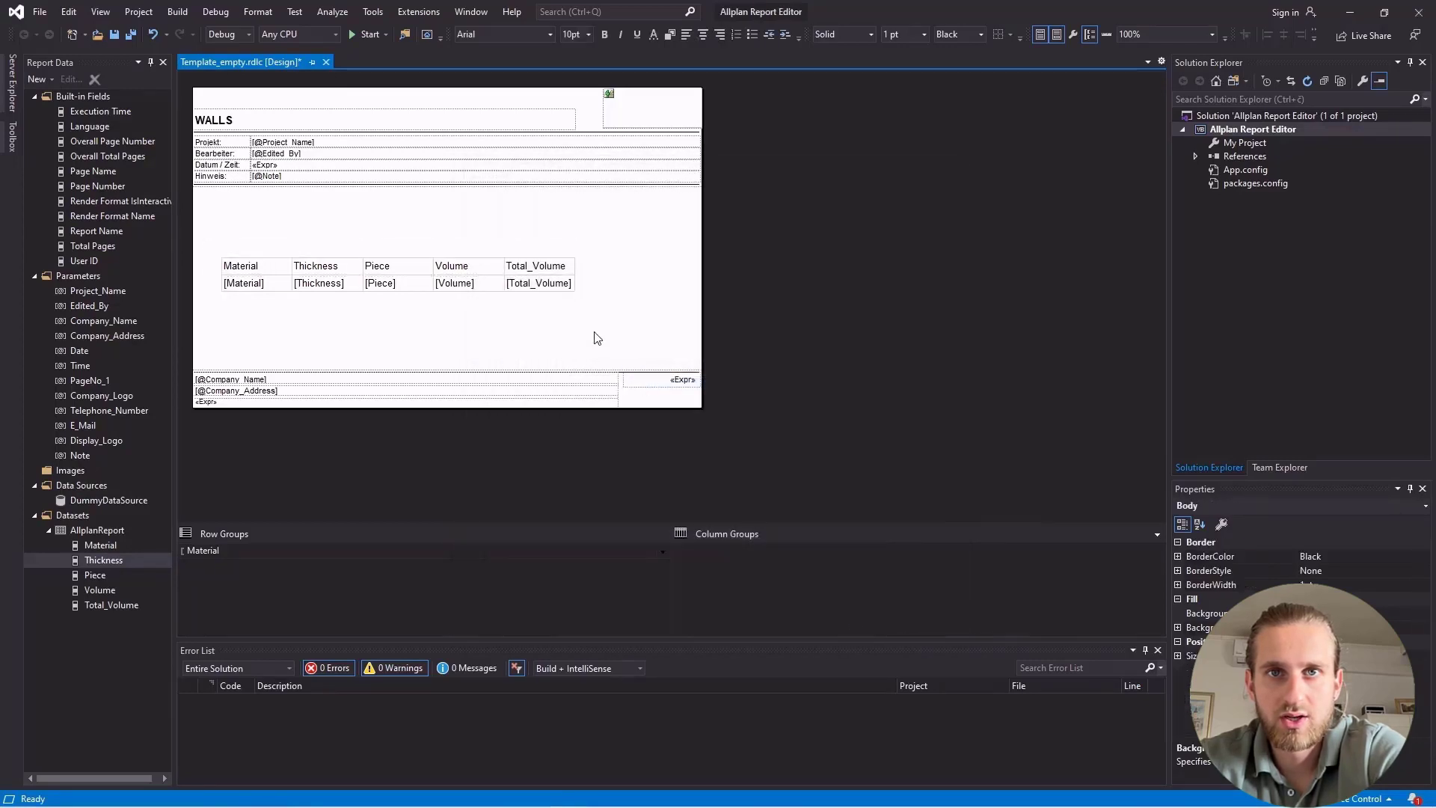
# Move the matrix horizontally towards the middle of the report page.
pyautogui.click(255, 270)
pyautogui.click(214, 252)
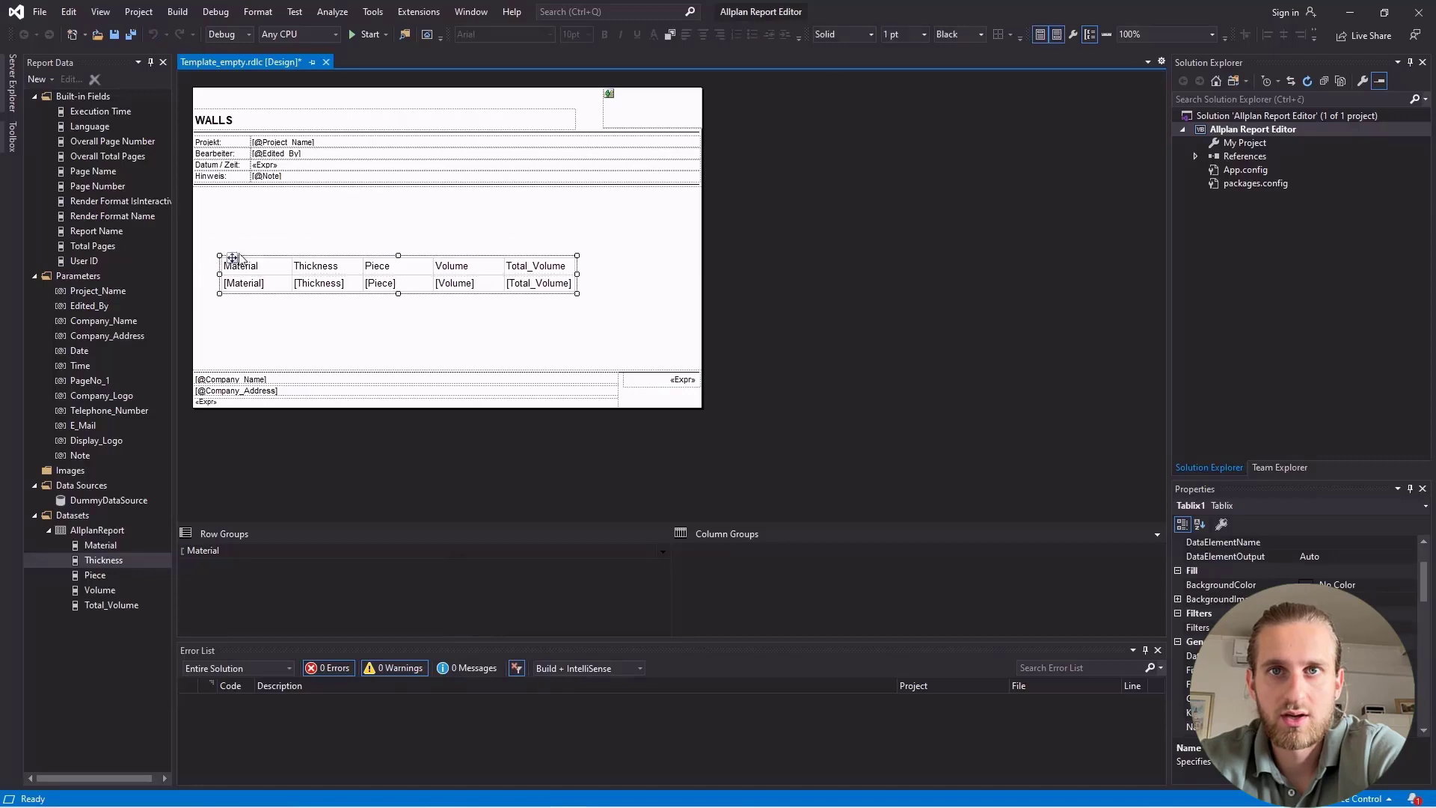
pyautogui.moveTo(277, 258); pyautogui.dragTo(328, 259)
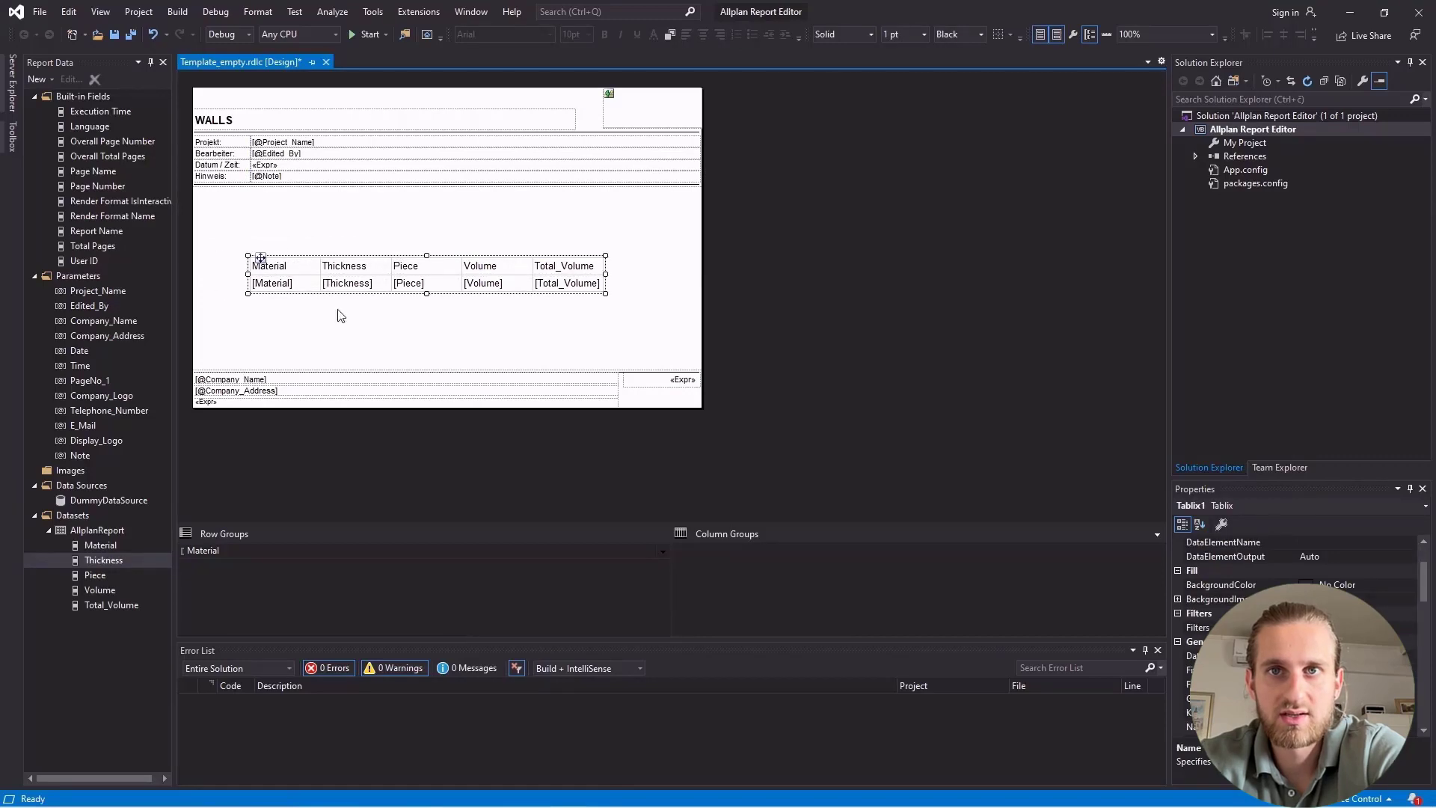
pyautogui.click(284, 328)
# Format all cells of the matrix in Segoe UI Semilight at 12 pt.
pyautogui.click(262, 278)
pyautogui.click(242, 282)
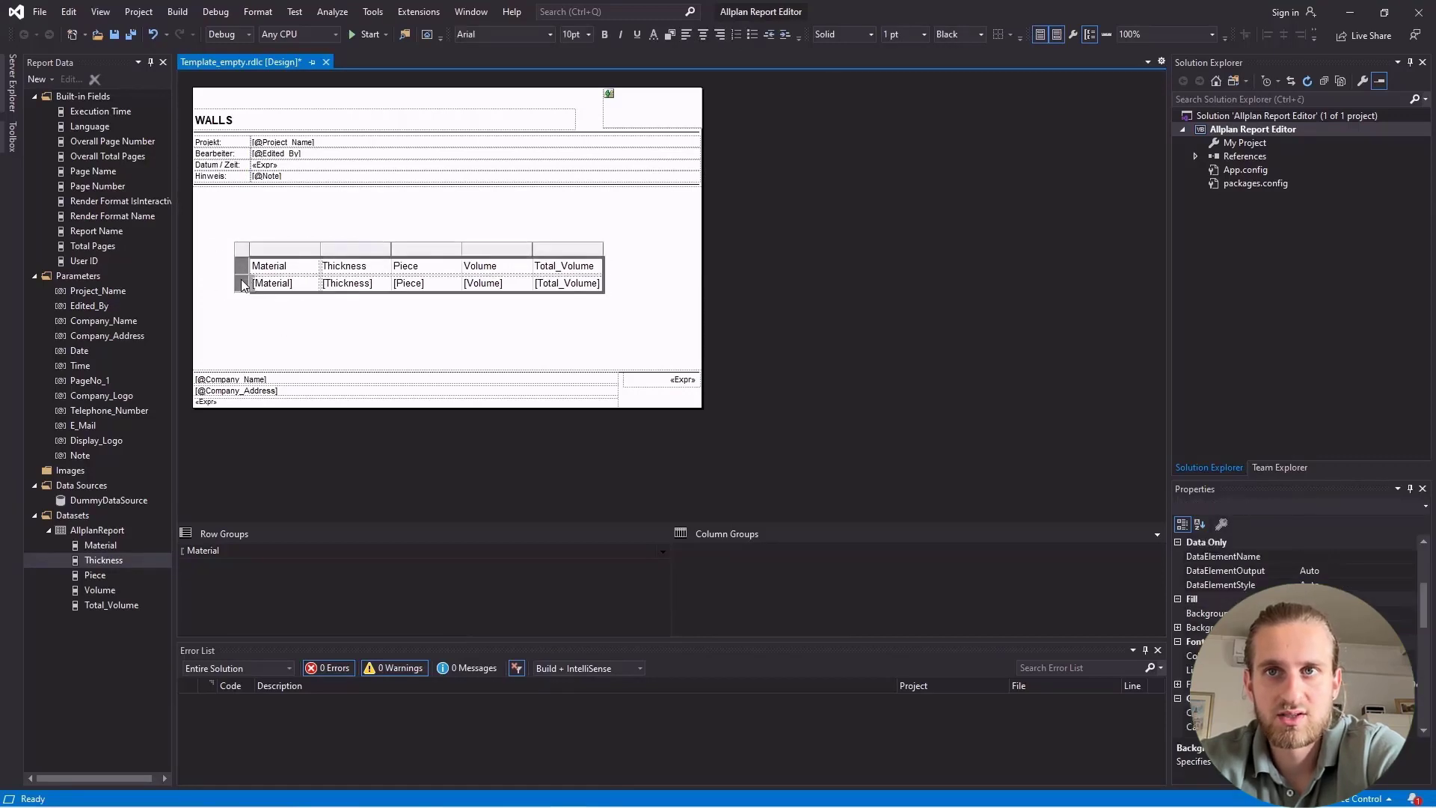
pyautogui.click(551, 34)
pyautogui.write('segoe ui semilight')
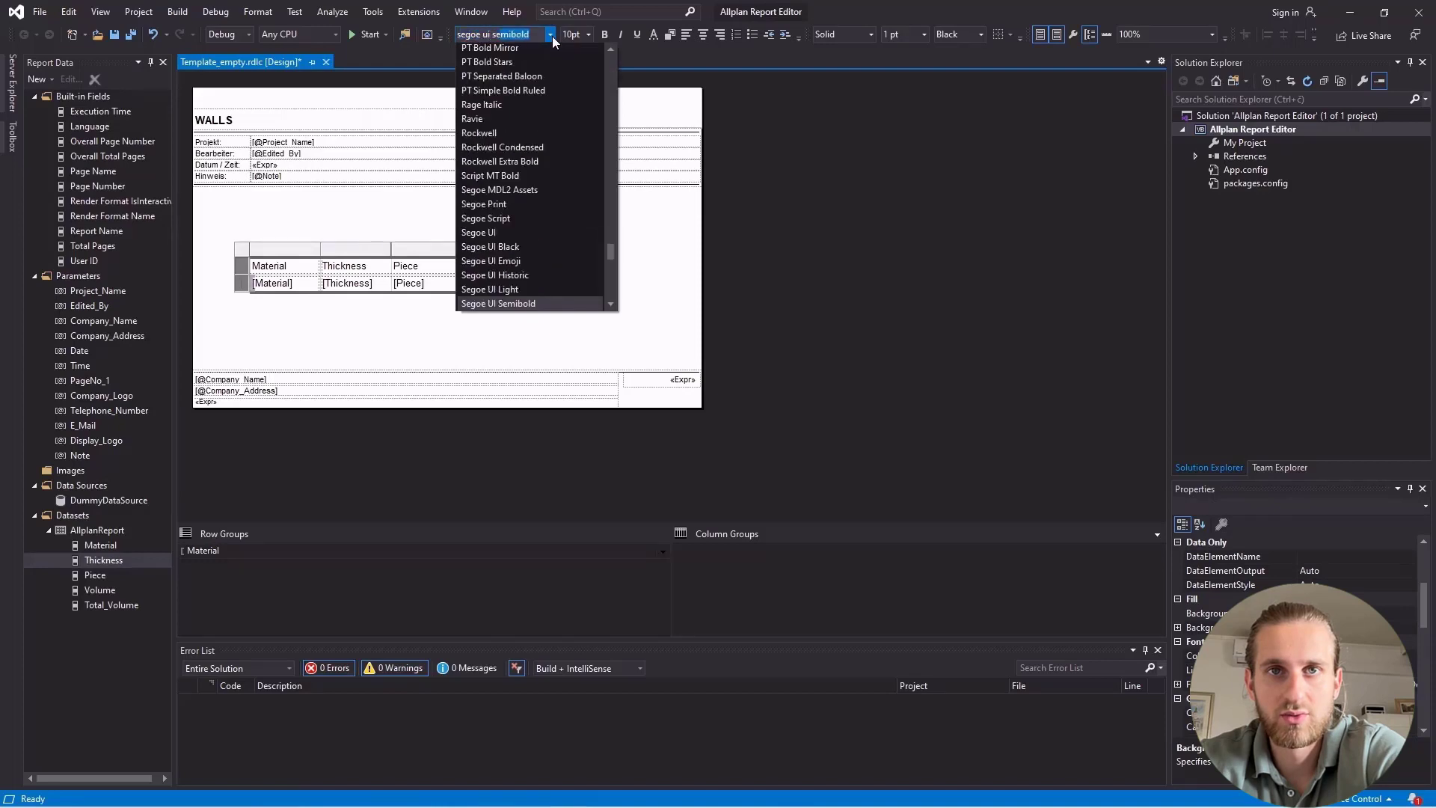
pyautogui.press('Return')
pyautogui.click(586, 34)
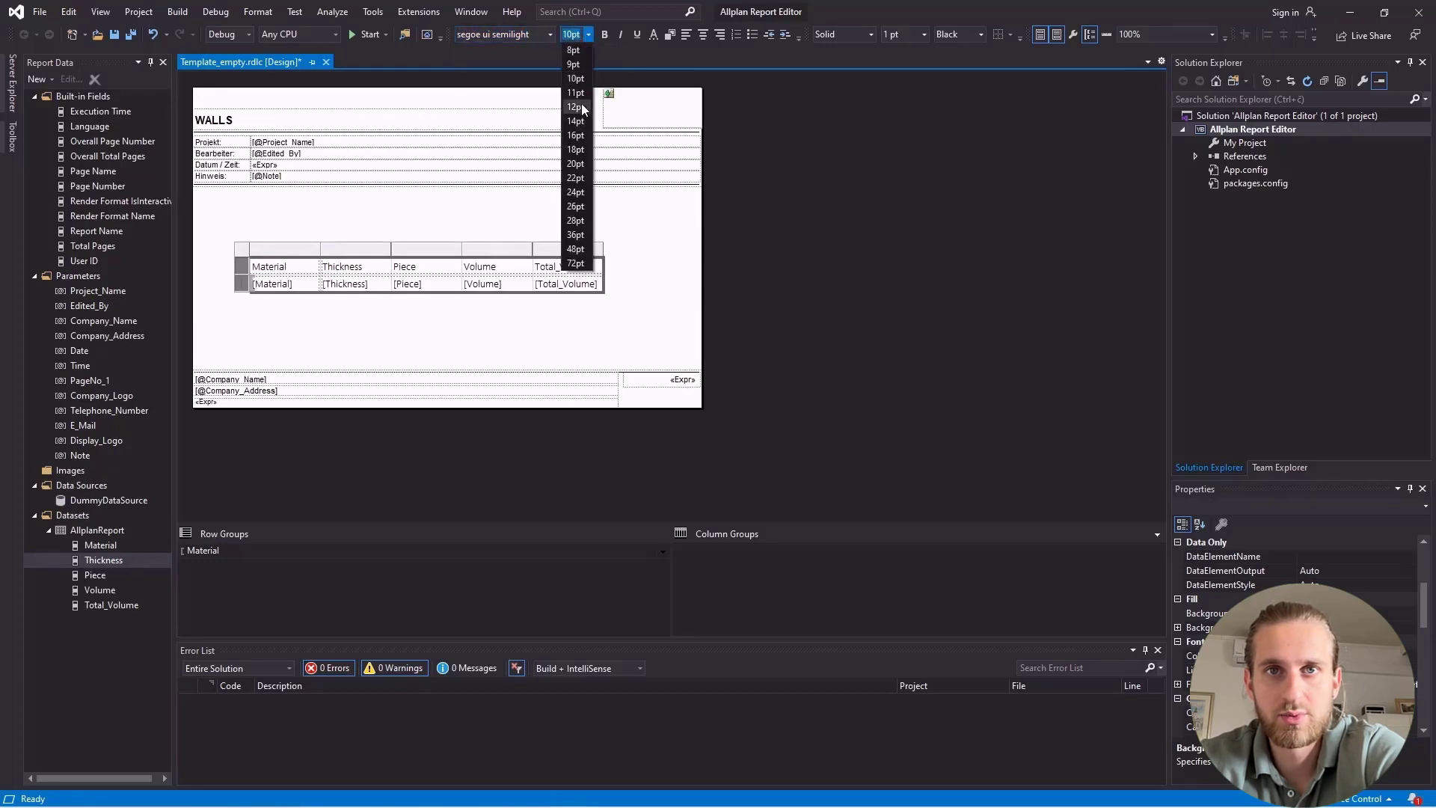
pyautogui.click(581, 103)
# Make the header row bold and increase the height of the matrix rows to fit the larger text.
pyautogui.click(240, 268)
pyautogui.hotkey('ctrl', 'b')
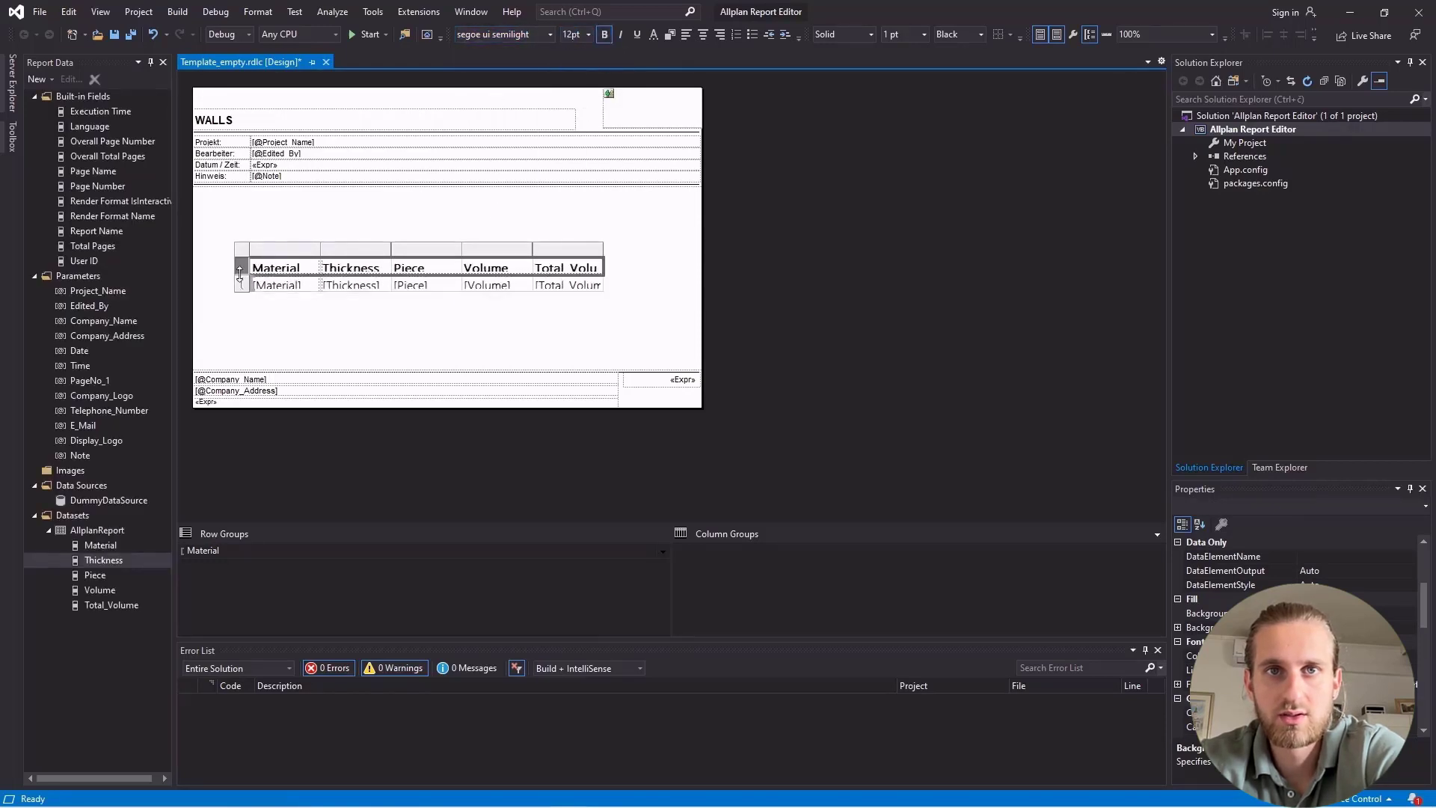
pyautogui.click(241, 288)
pyautogui.moveTo(241, 295); pyautogui.dragTo(241, 299)
pyautogui.click(222, 261)
pyautogui.click(260, 285)
# Centre the text in both matrix rows and widen the Total_Volume column to fit its full label.
pyautogui.click(241, 267)
pyautogui.keyDown('shift'); pyautogui.click(240, 288); pyautogui.keyUp('shift')
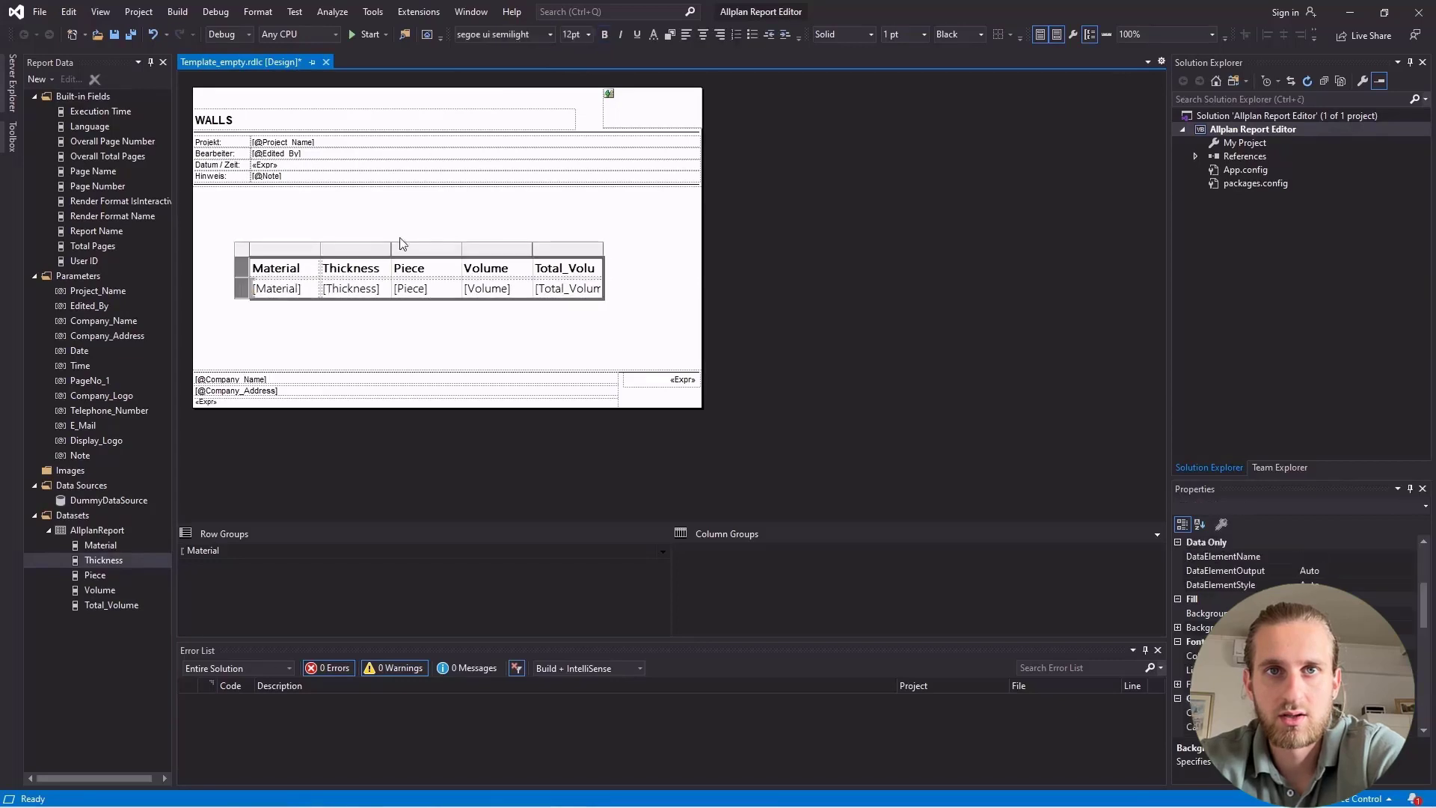
pyautogui.click(702, 35)
pyautogui.click(635, 255)
pyautogui.click(577, 286)
pyautogui.moveTo(603, 250); pyautogui.dragTo(617, 250)
pyautogui.click(648, 265)
# Move the matrix up just below the page header and shorten the report body to close the empty space.
pyautogui.click(249, 258)
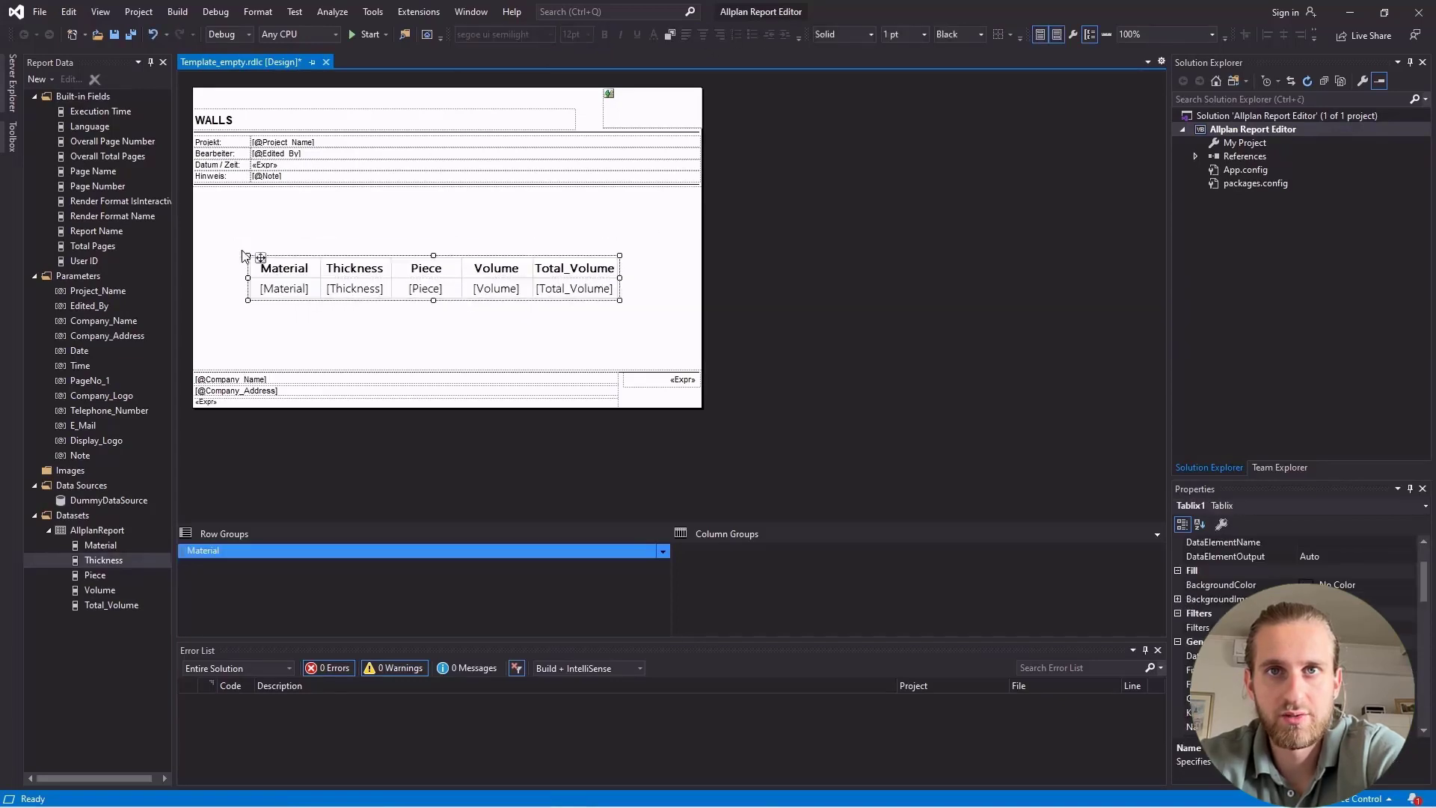
pyautogui.moveTo(261, 258); pyautogui.dragTo(259, 204)
pyautogui.click(266, 276)
pyautogui.moveTo(289, 370); pyautogui.dragTo(284, 264)
# Save the template and save a copy of it as Walls.rdlc.
pyautogui.click(737, 337)
pyautogui.hotkey('ctrl', 's')
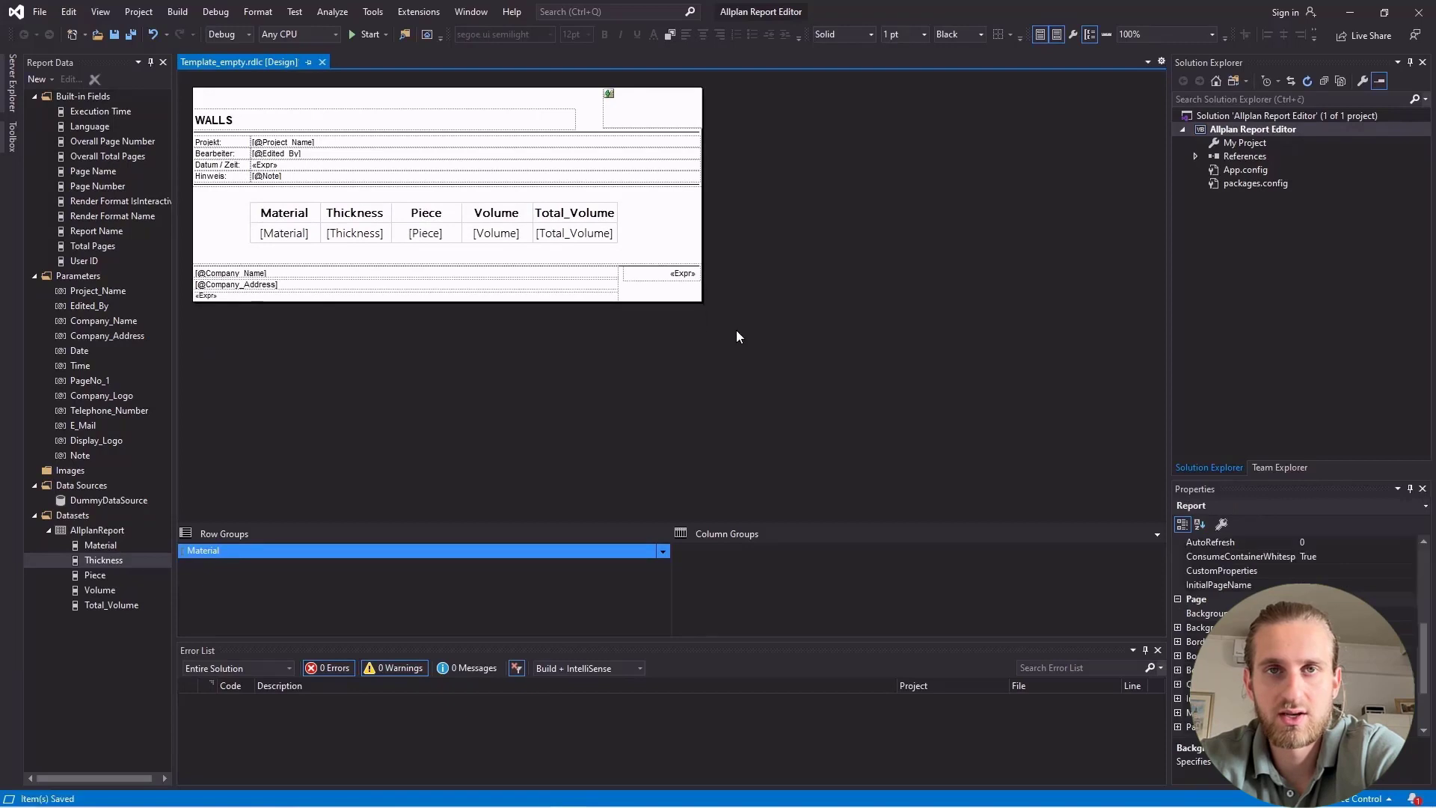
pyautogui.click(41, 11)
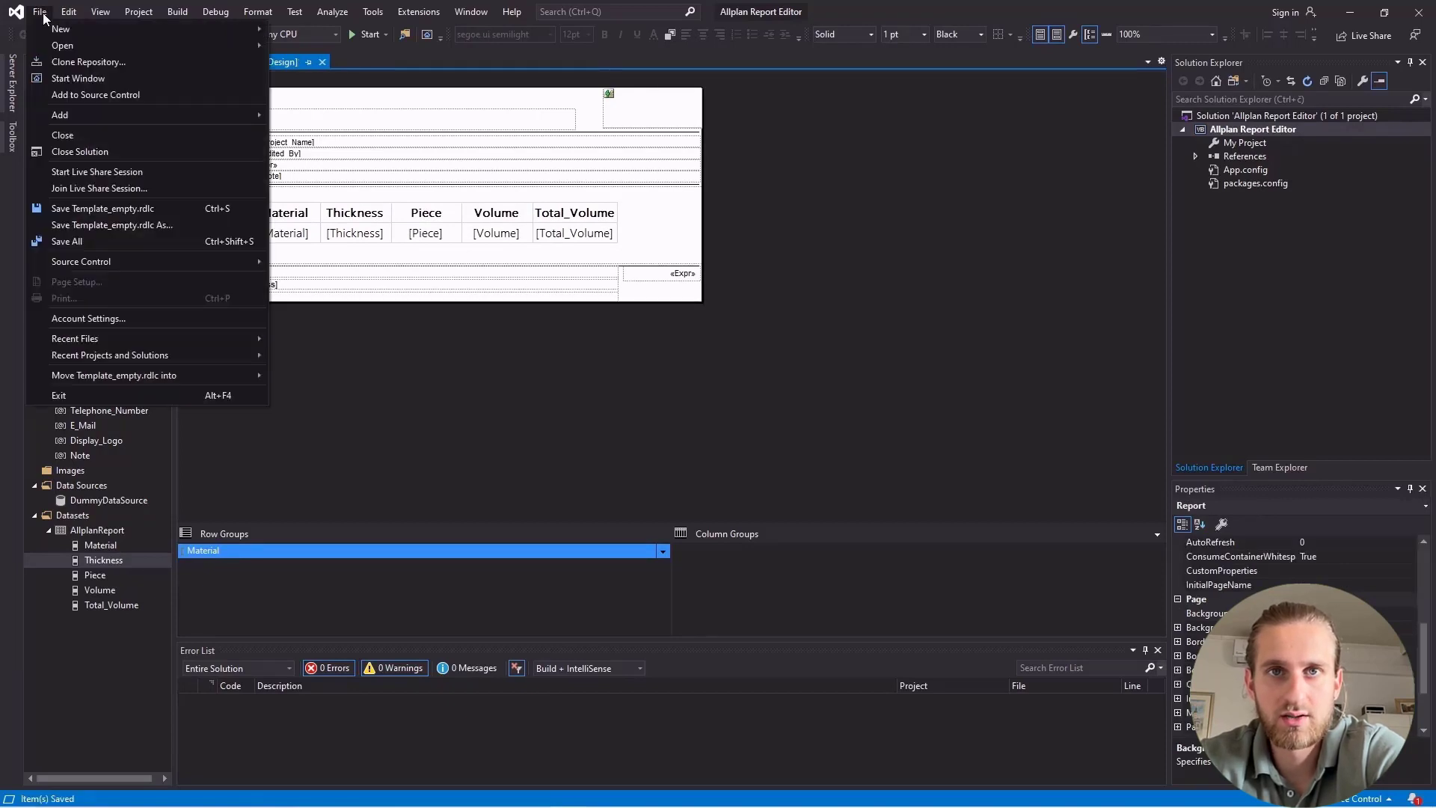
pyautogui.click(177, 222)
pyautogui.write('Wal')
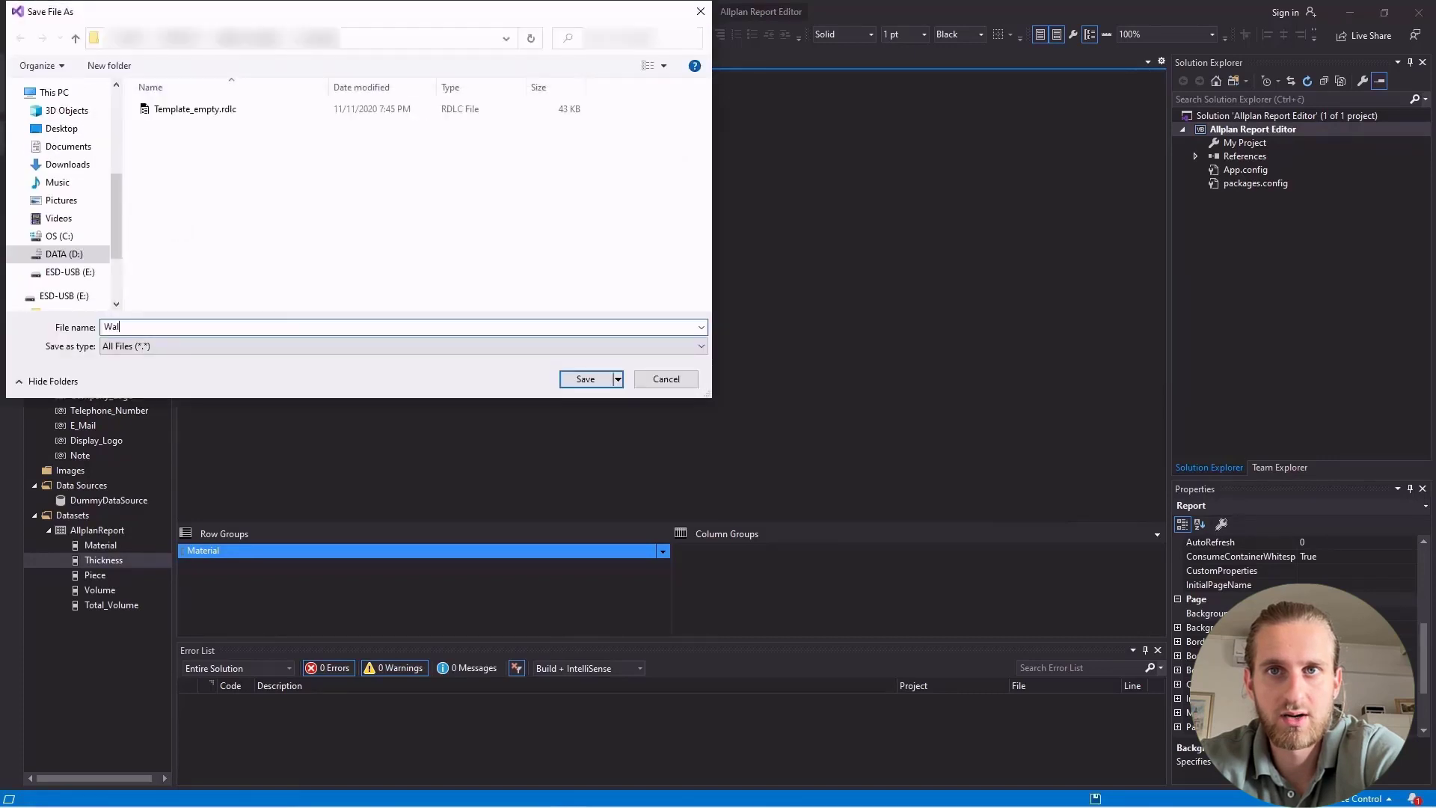
pyautogui.write('ls.rdlc')
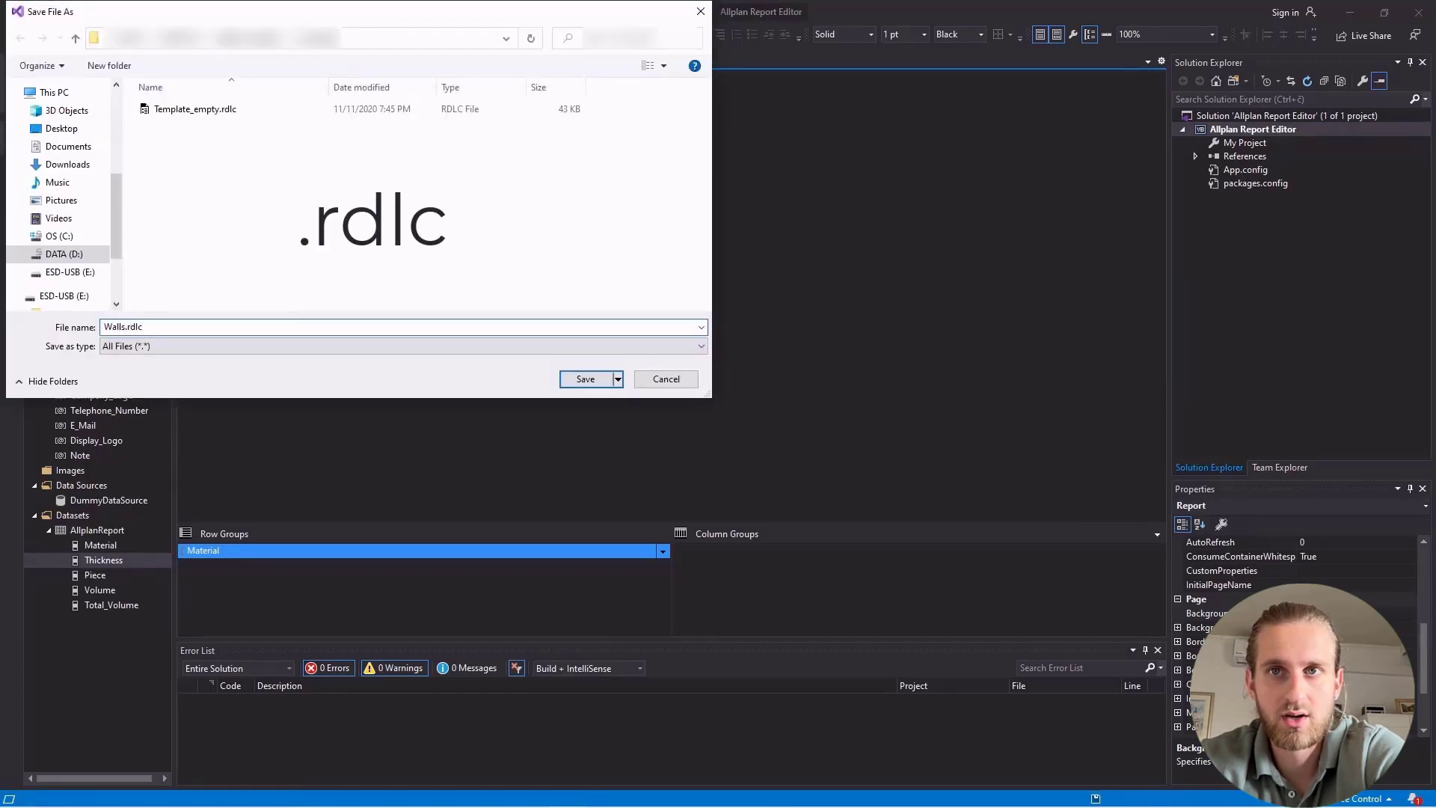
pyautogui.click(576, 379)
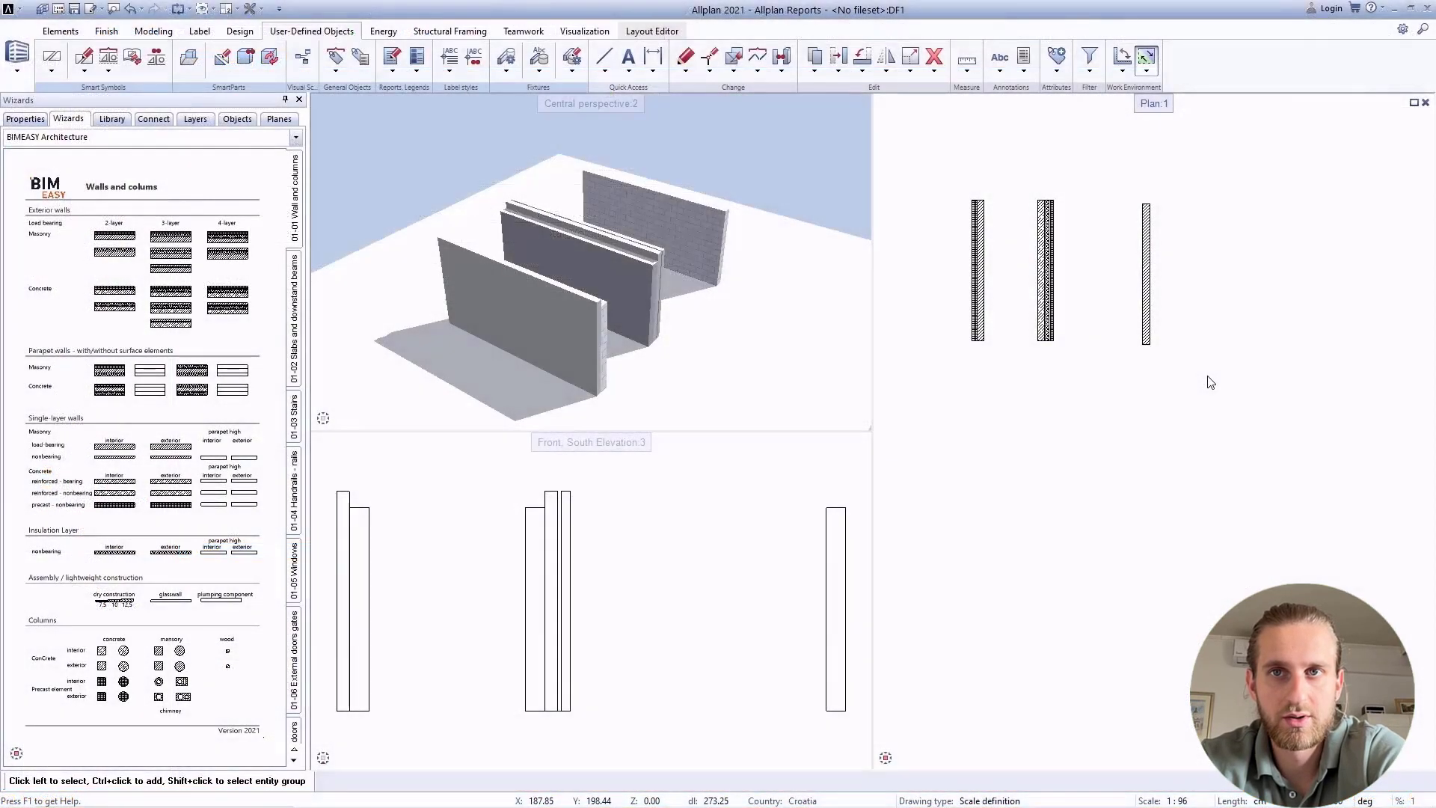
# Switch to Allplan, generate the Walls.rdlc report for all the walls, review its values and close it.
pyautogui.click(1024, 57)
pyautogui.click(569, 311)
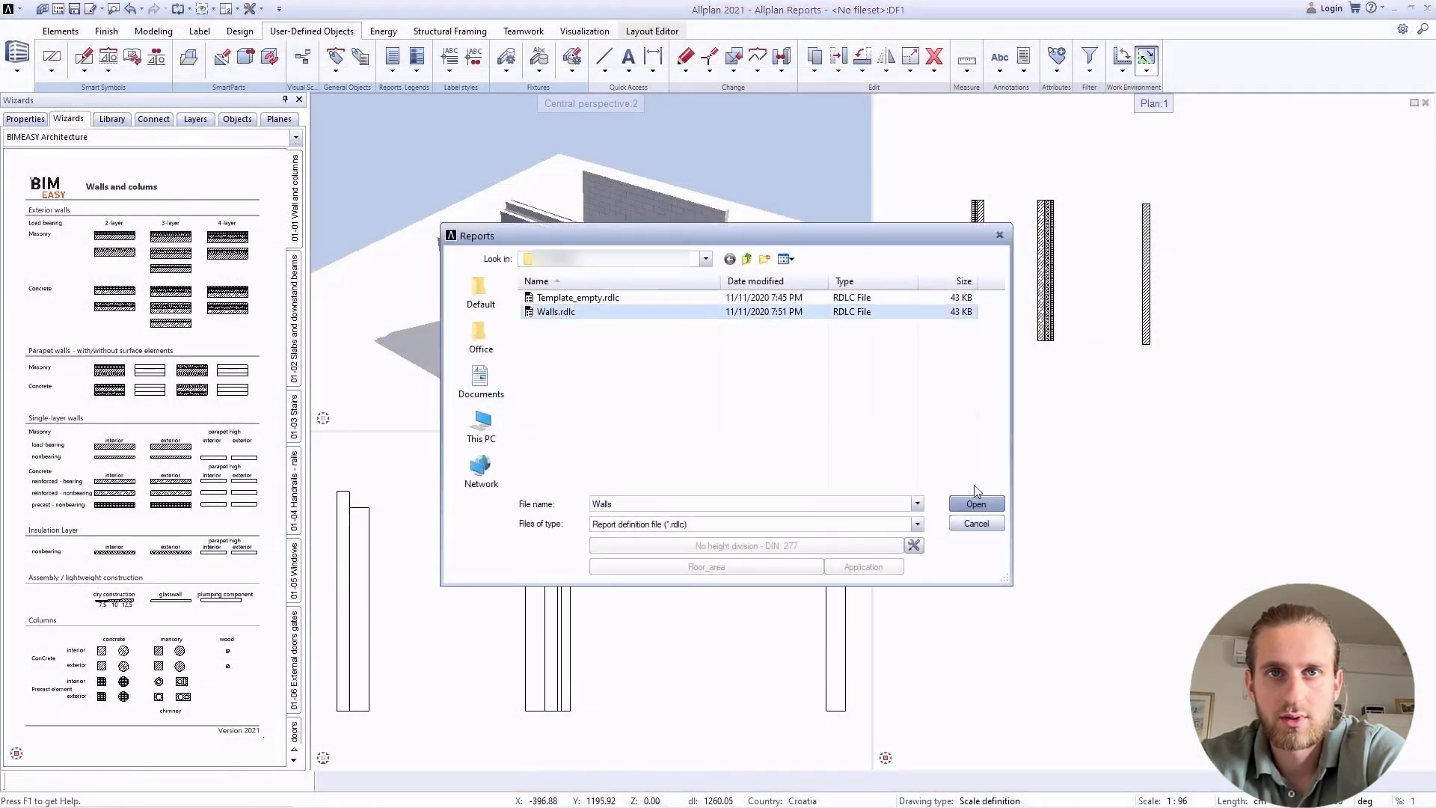
pyautogui.click(976, 500)
pyautogui.rightClick(1063, 331)
pyautogui.rightClick(1064, 331)
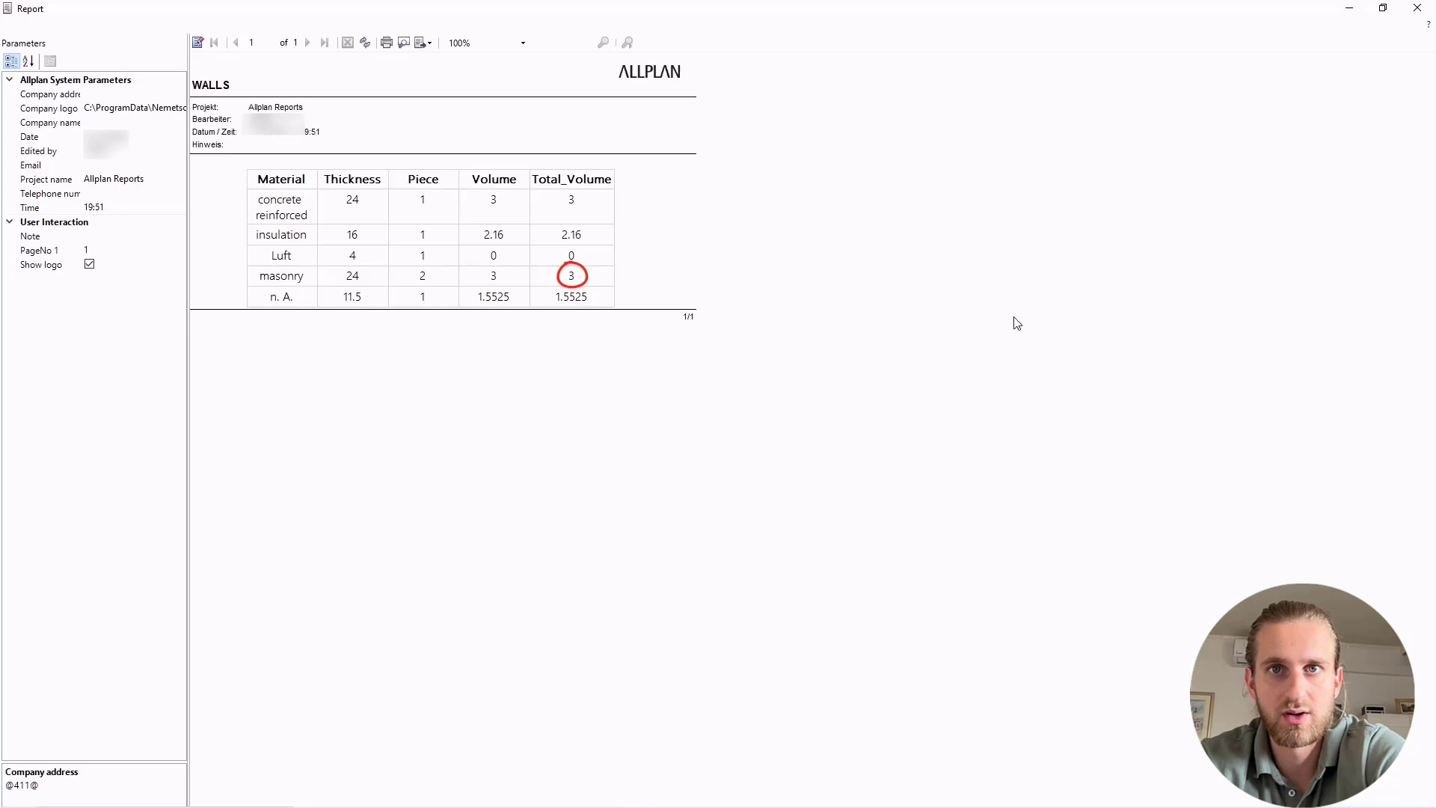
pyautogui.click(1417, 8)
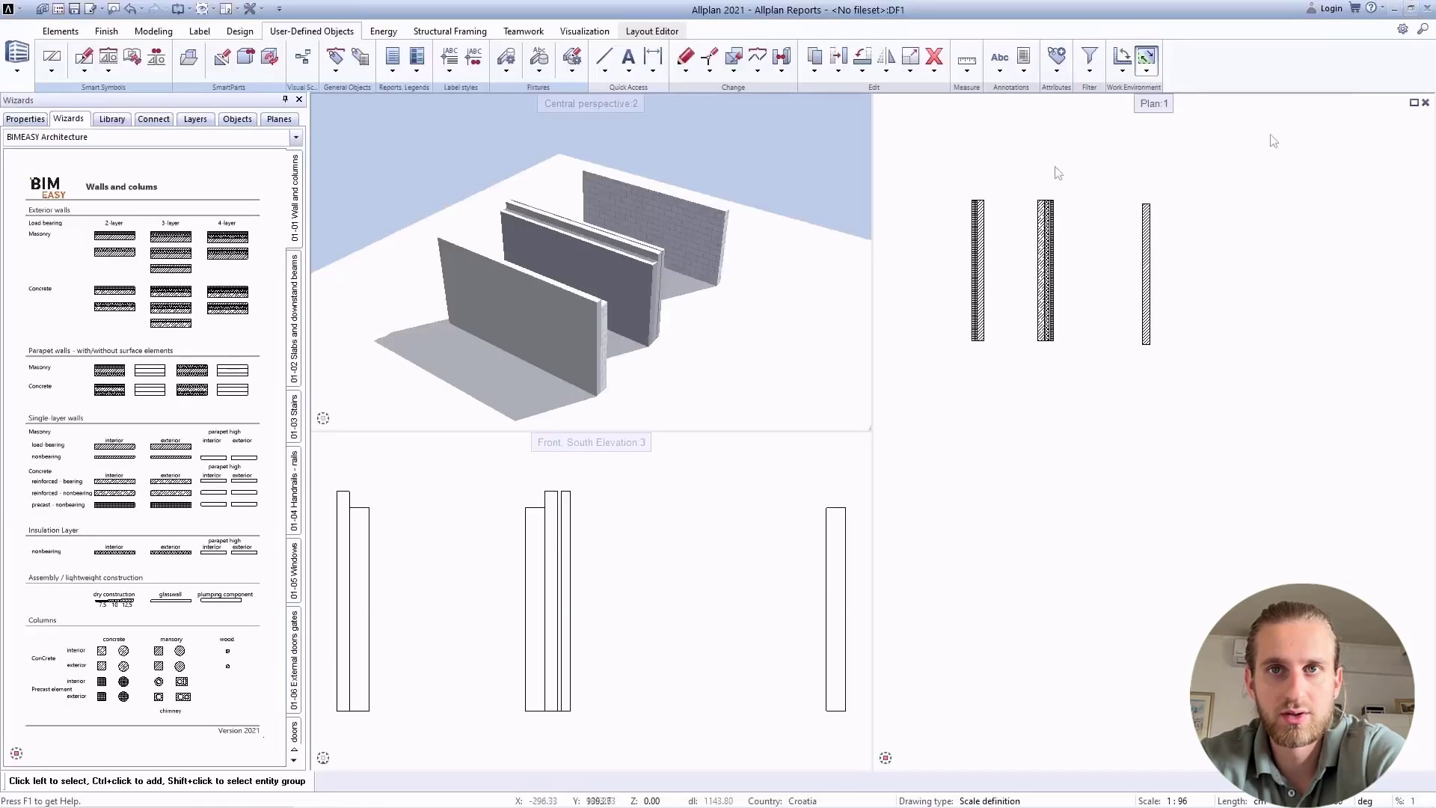
# Open Walls.rdlc for modification with the Modify Report command.
pyautogui.click(390, 71)
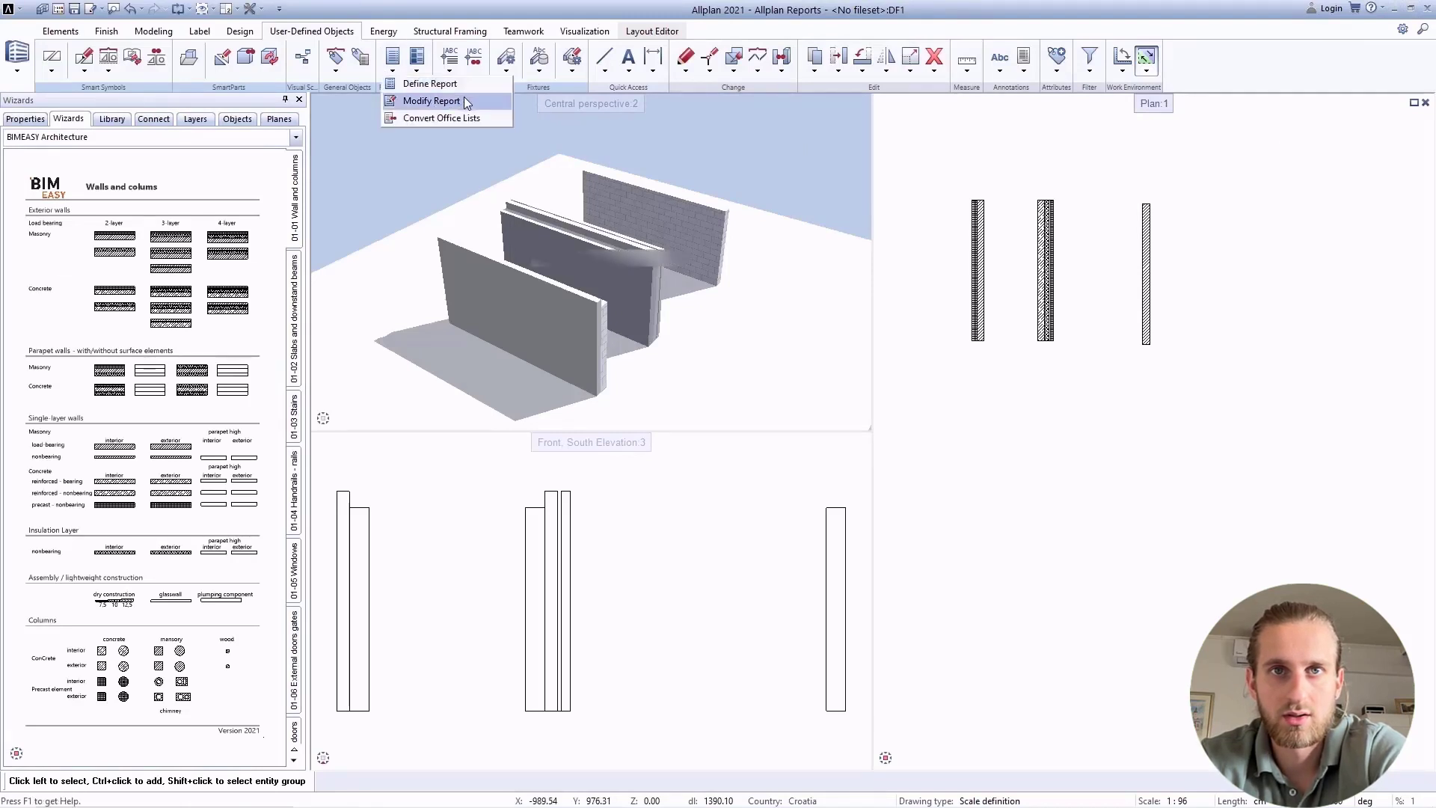
pyautogui.click(432, 101)
pyautogui.click(564, 312)
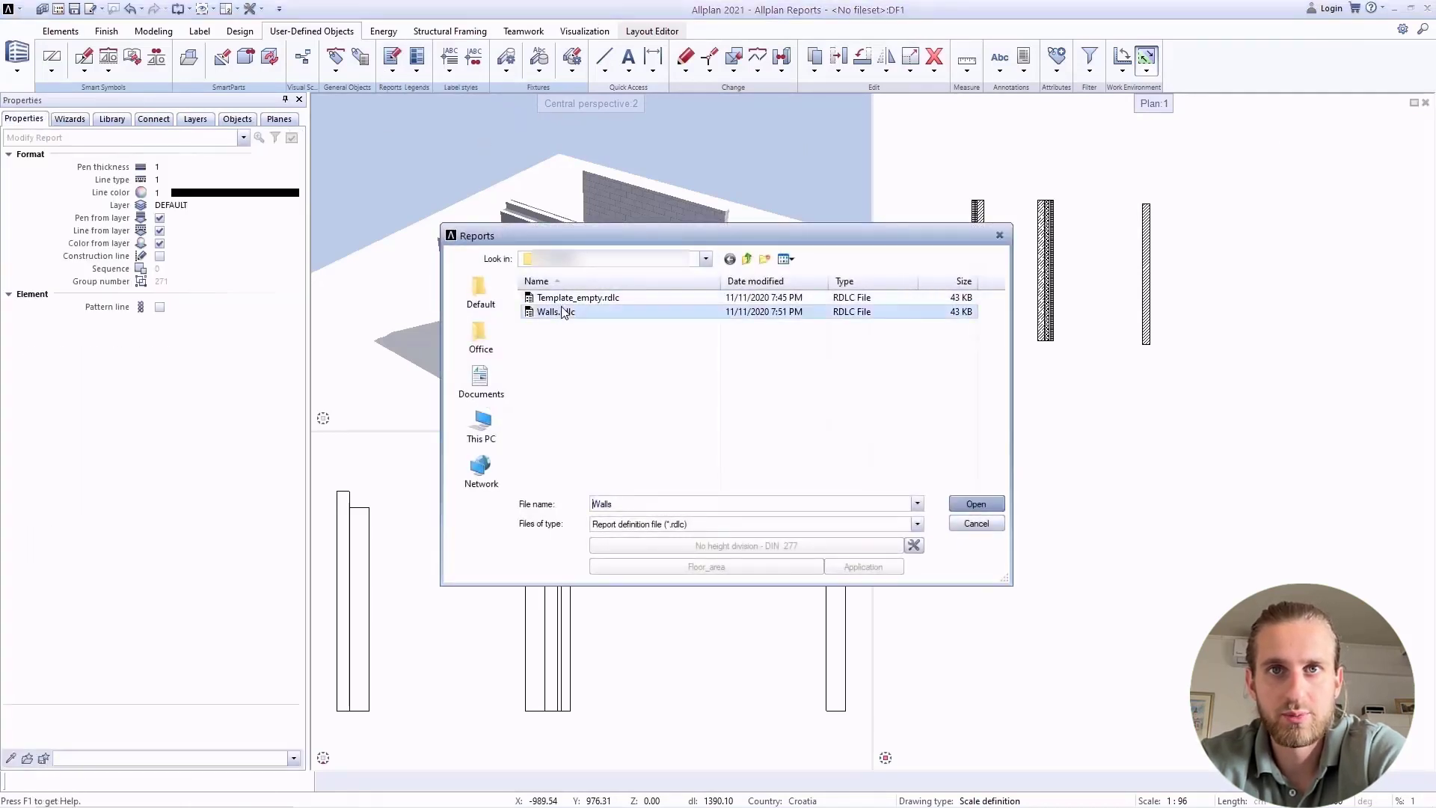
pyautogui.click(973, 503)
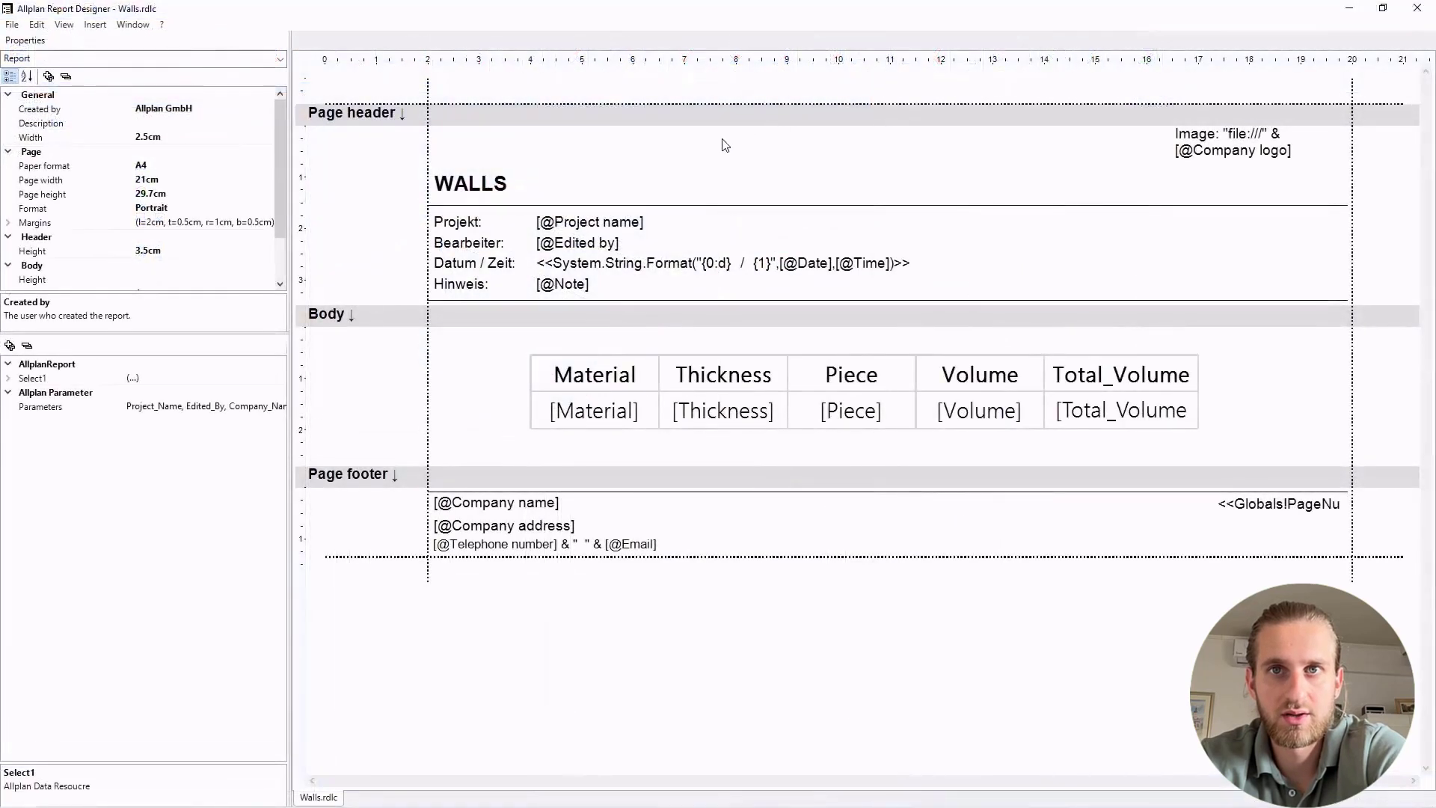
# Enable Add identical values for the Total_Volume attribute under Select1.
pyautogui.click(9, 378)
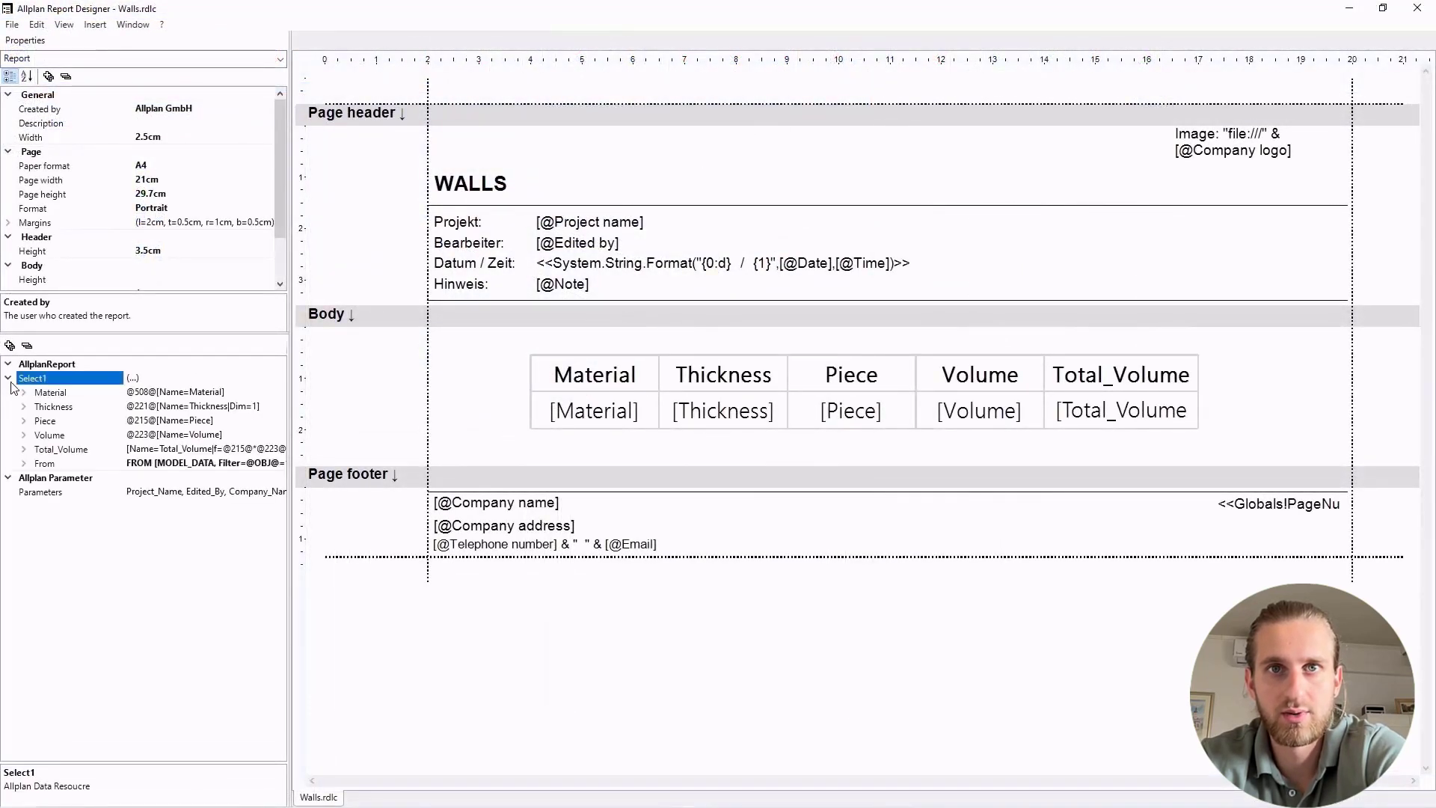
pyautogui.click(23, 449)
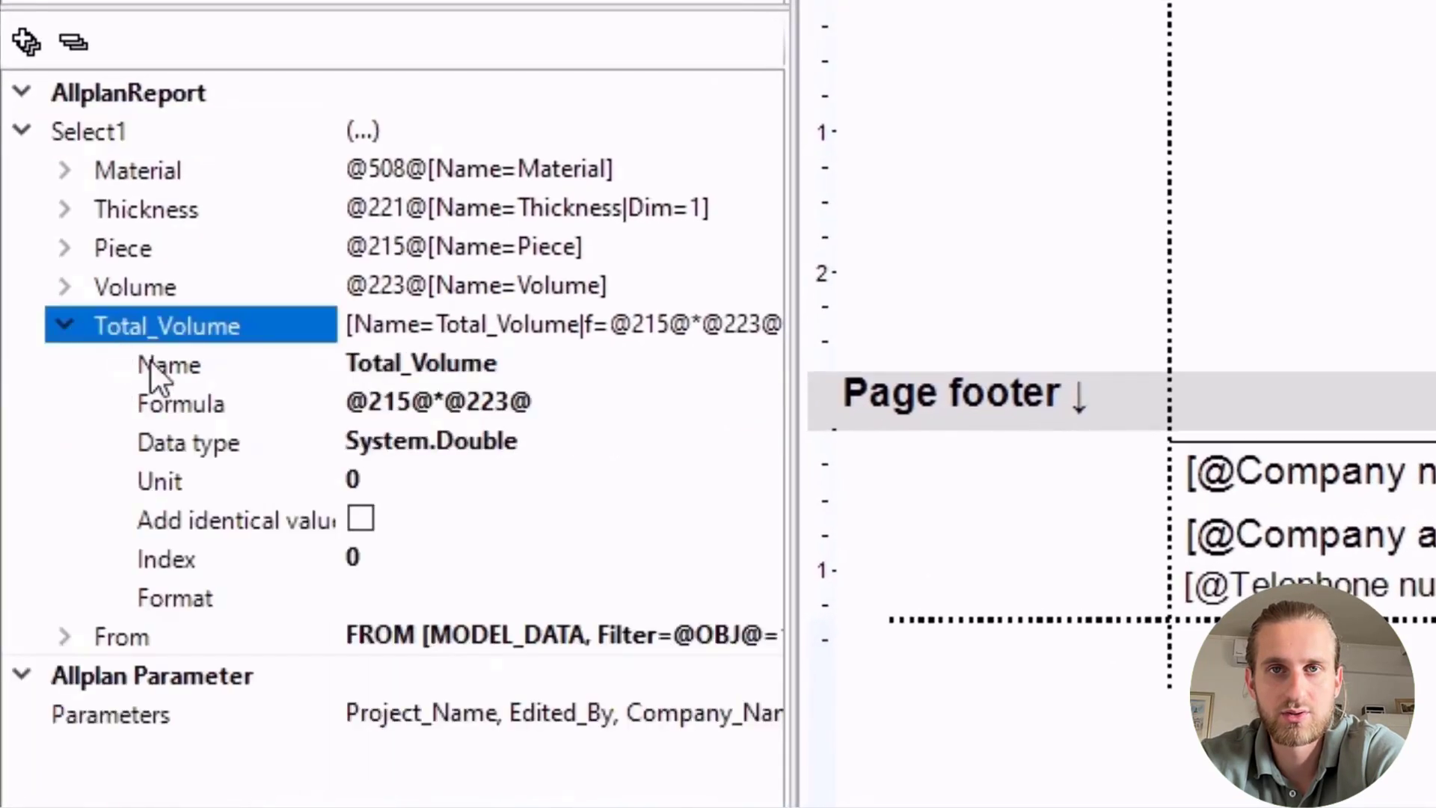
pyautogui.click(367, 527)
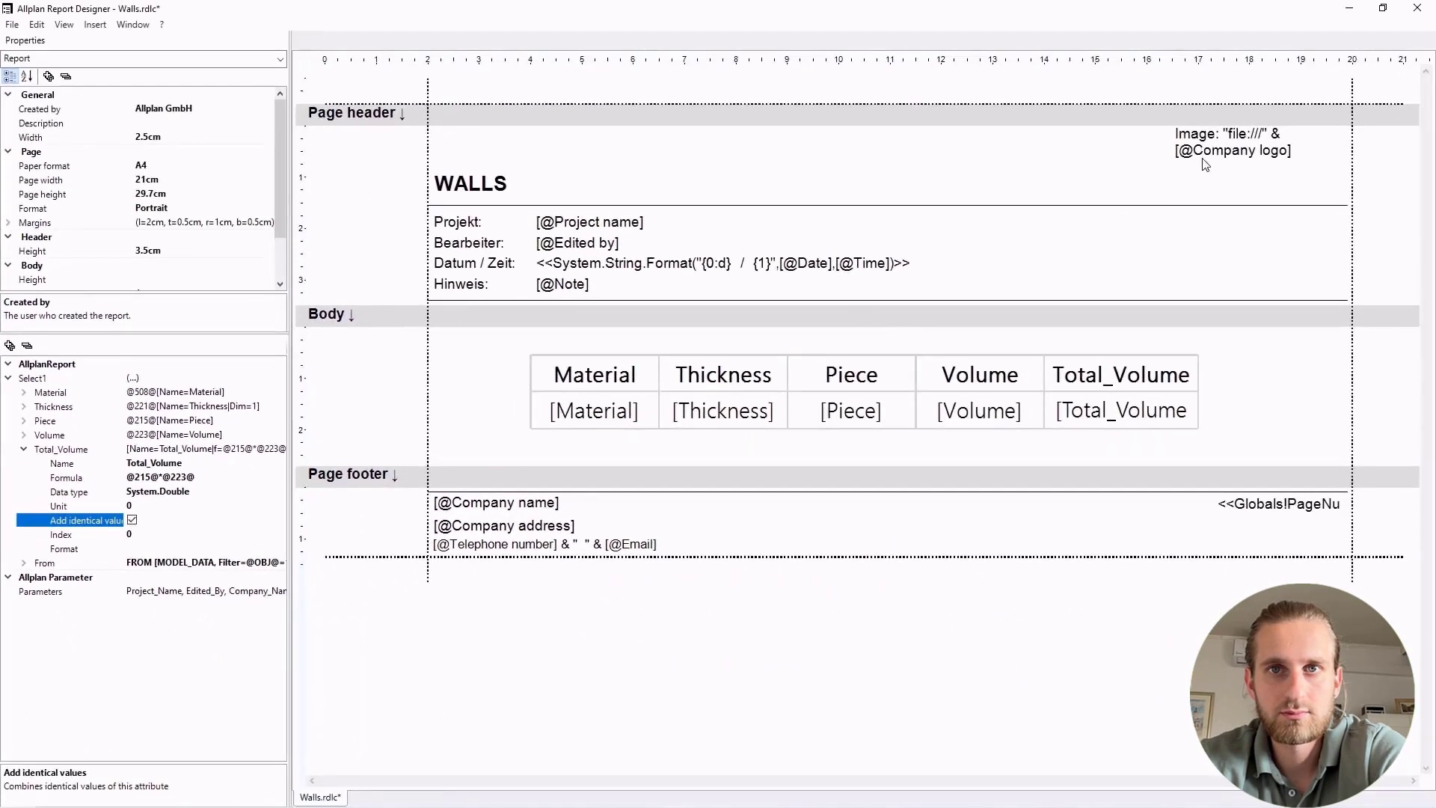
# Close the report designer, saving the changes to Walls.rdlc, and generate the Walls report for all the walls in plan.
pyautogui.click(1416, 8)
pyautogui.click(702, 465)
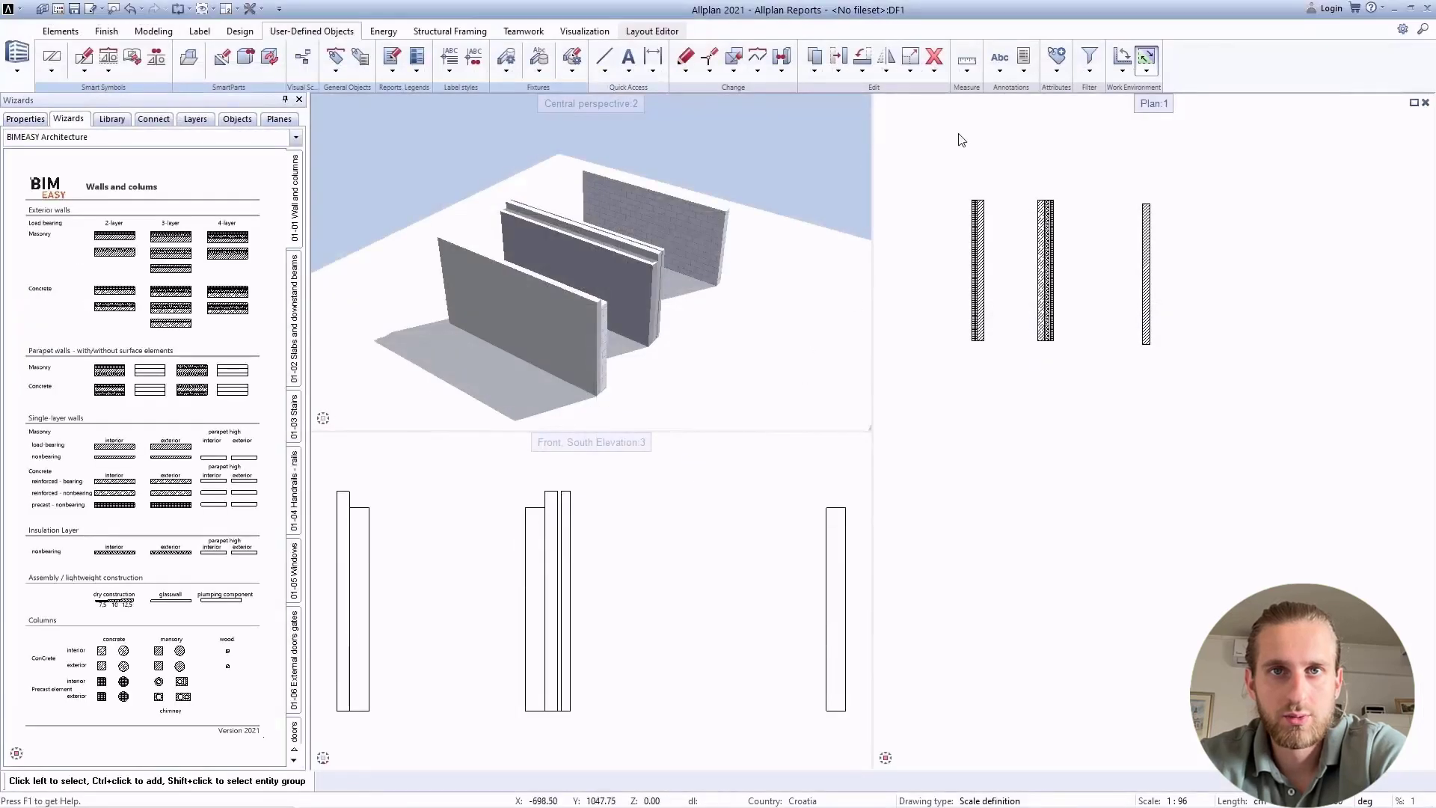
pyautogui.click(975, 503)
pyautogui.moveTo(917, 167); pyautogui.dragTo(1170, 362)
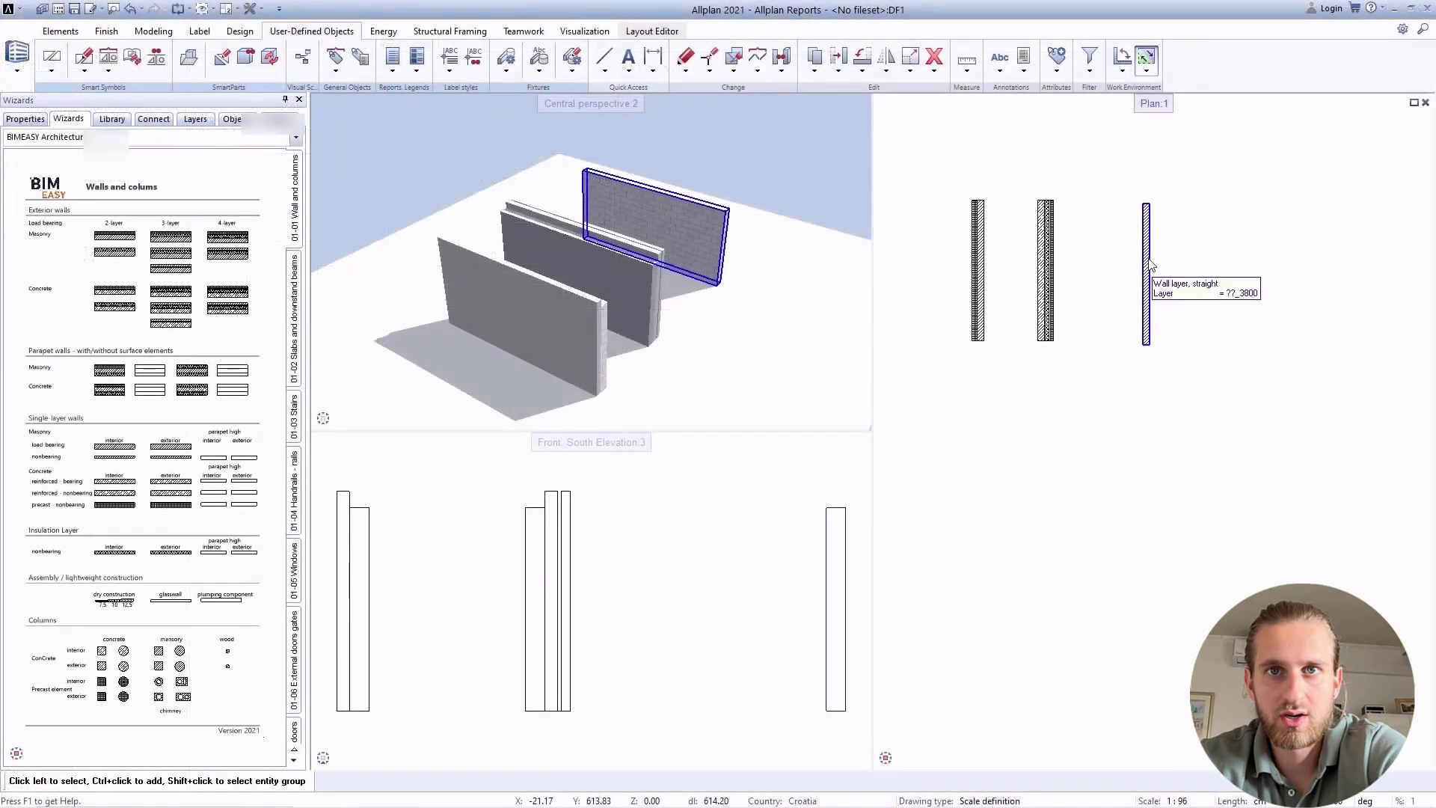
# Inspect the masonry wall's attributes, examining the wall layer's material under Quality and its net volume under Attributes.
pyautogui.click(1150, 265)
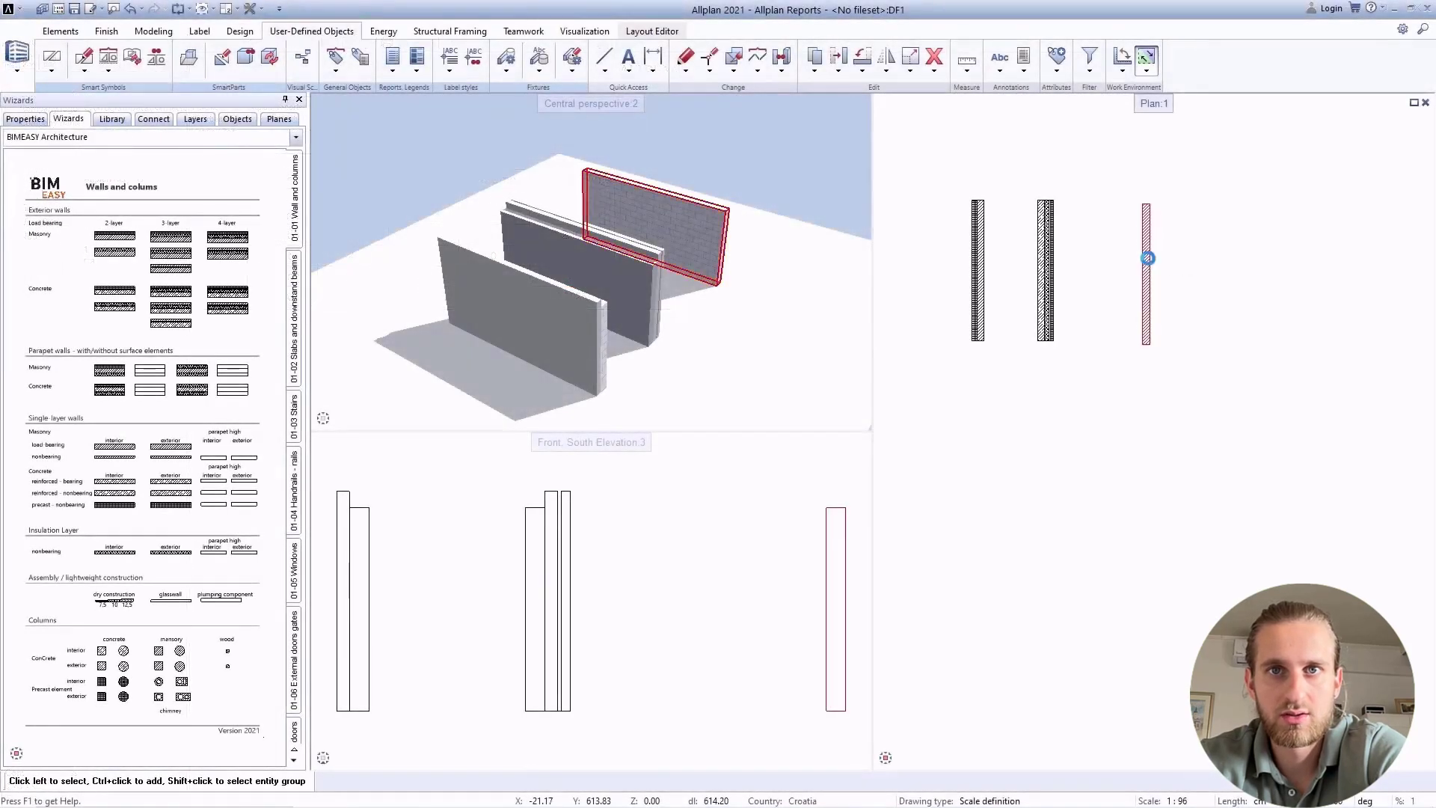
pyautogui.rightClick(1150, 264)
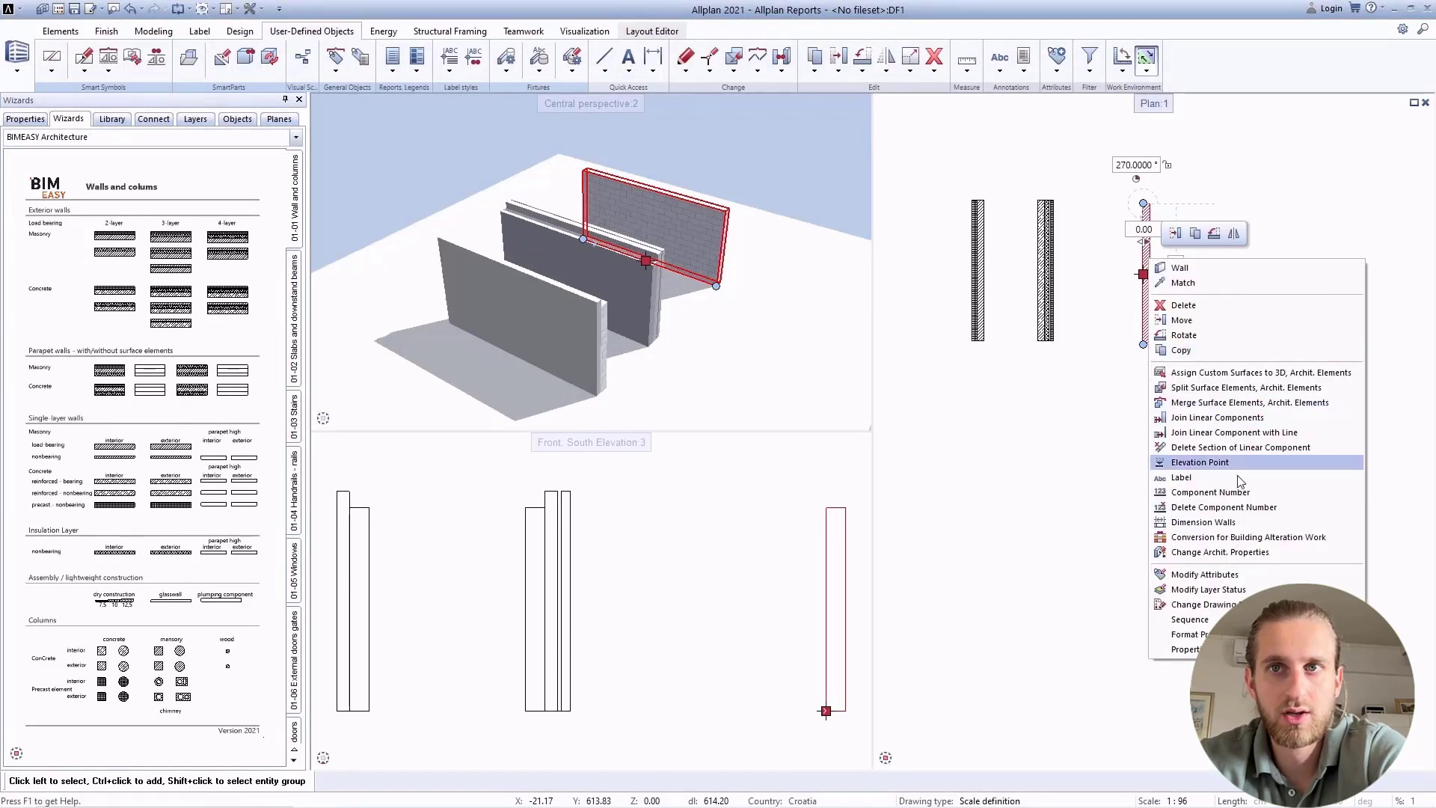
pyautogui.click(1204, 574)
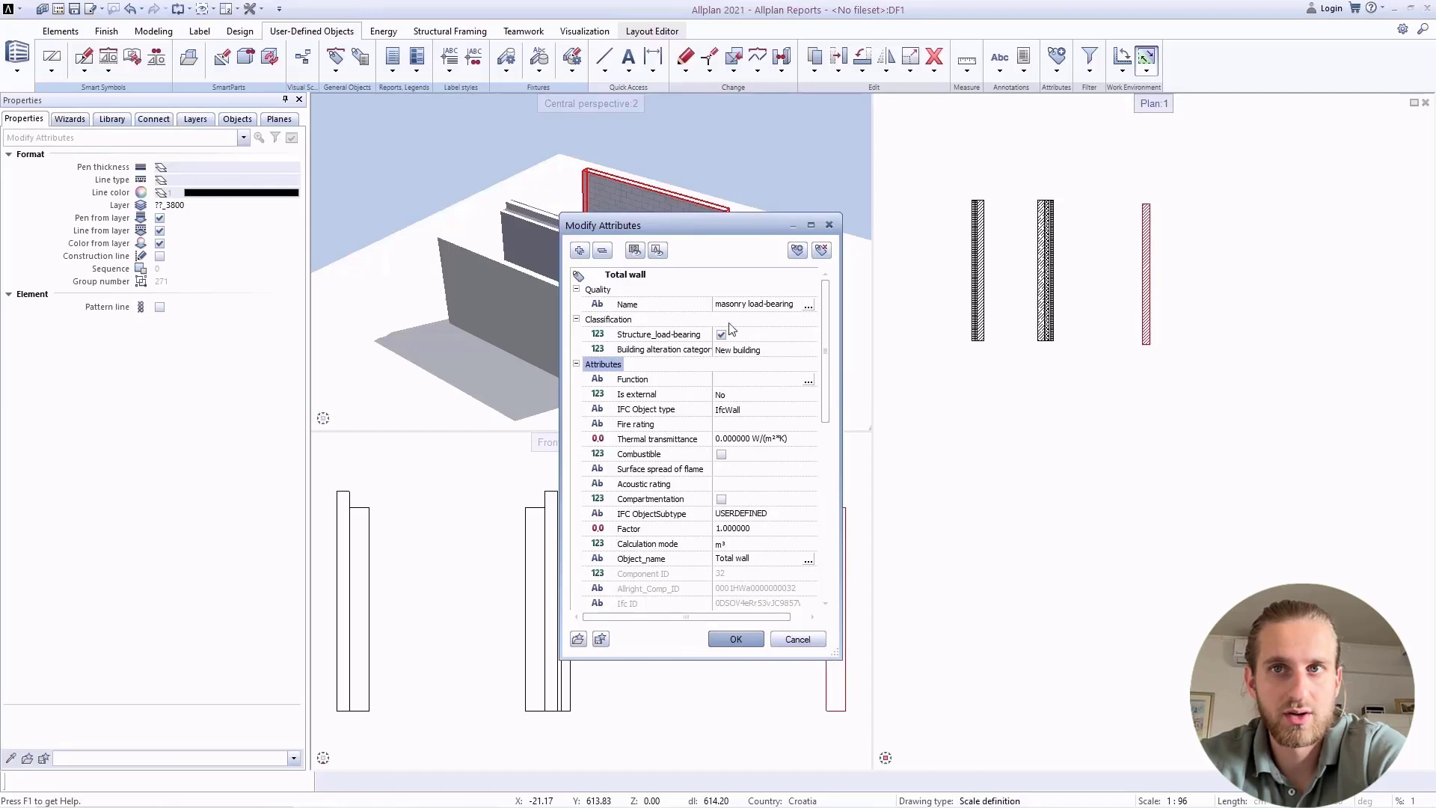
pyautogui.click(602, 249)
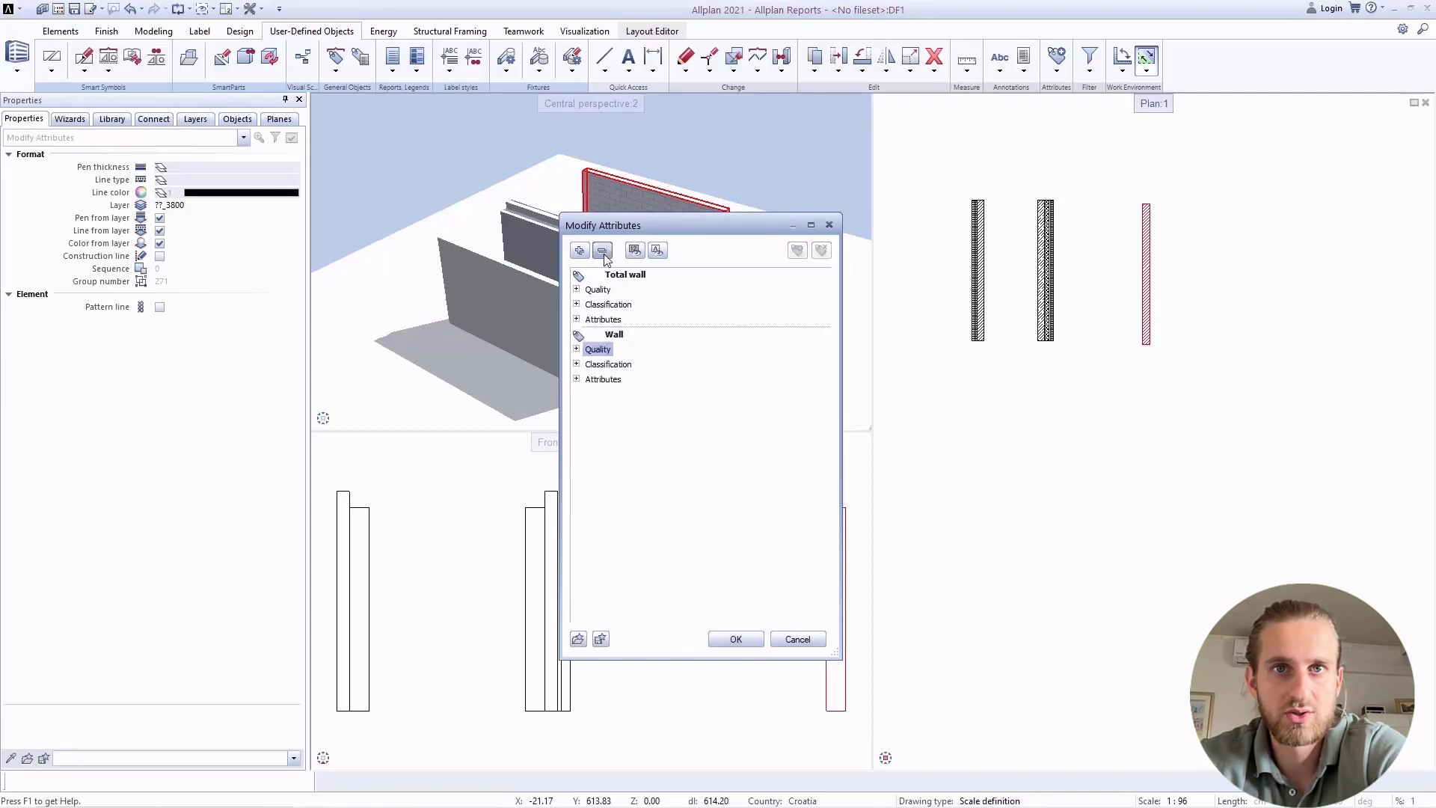
pyautogui.click(577, 349)
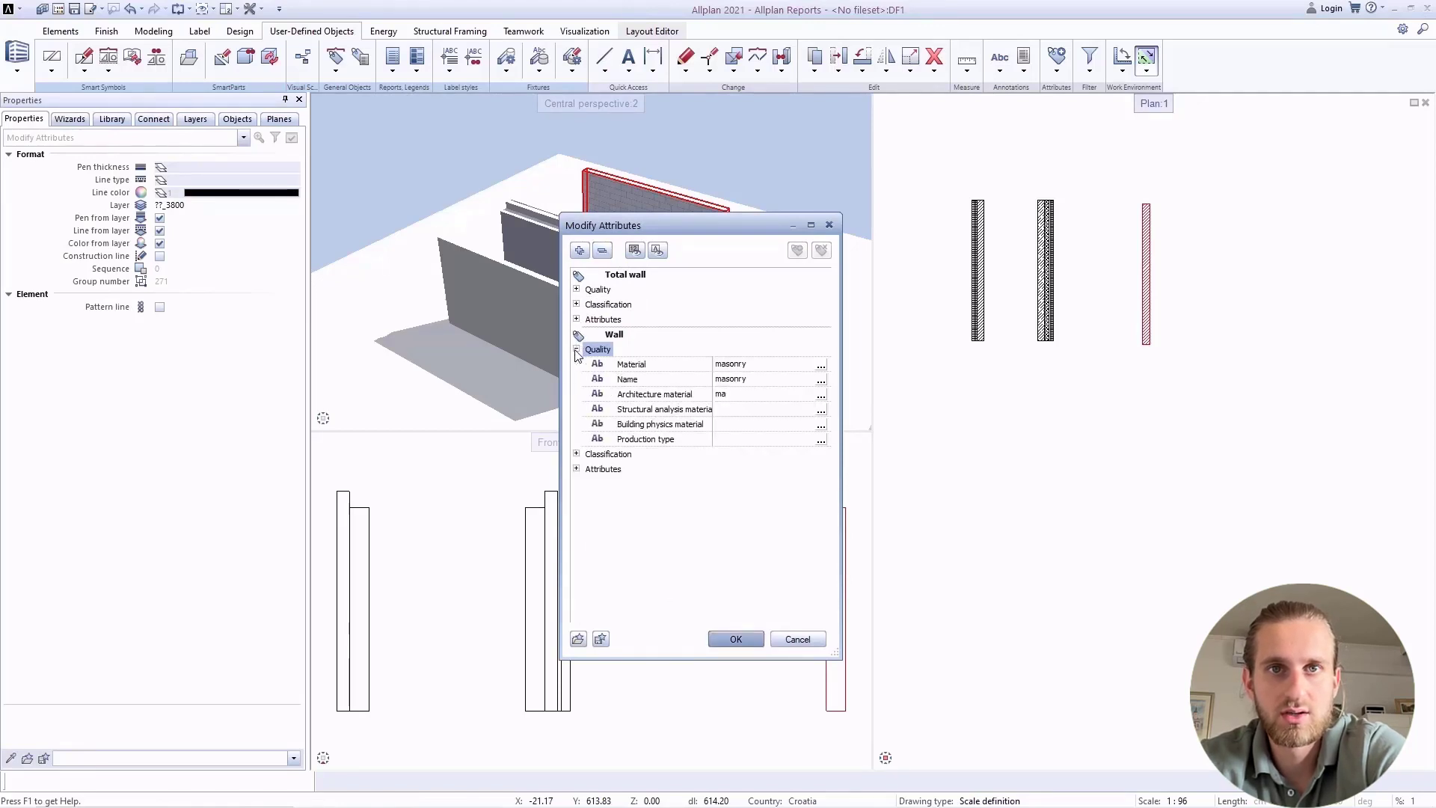
pyautogui.click(577, 469)
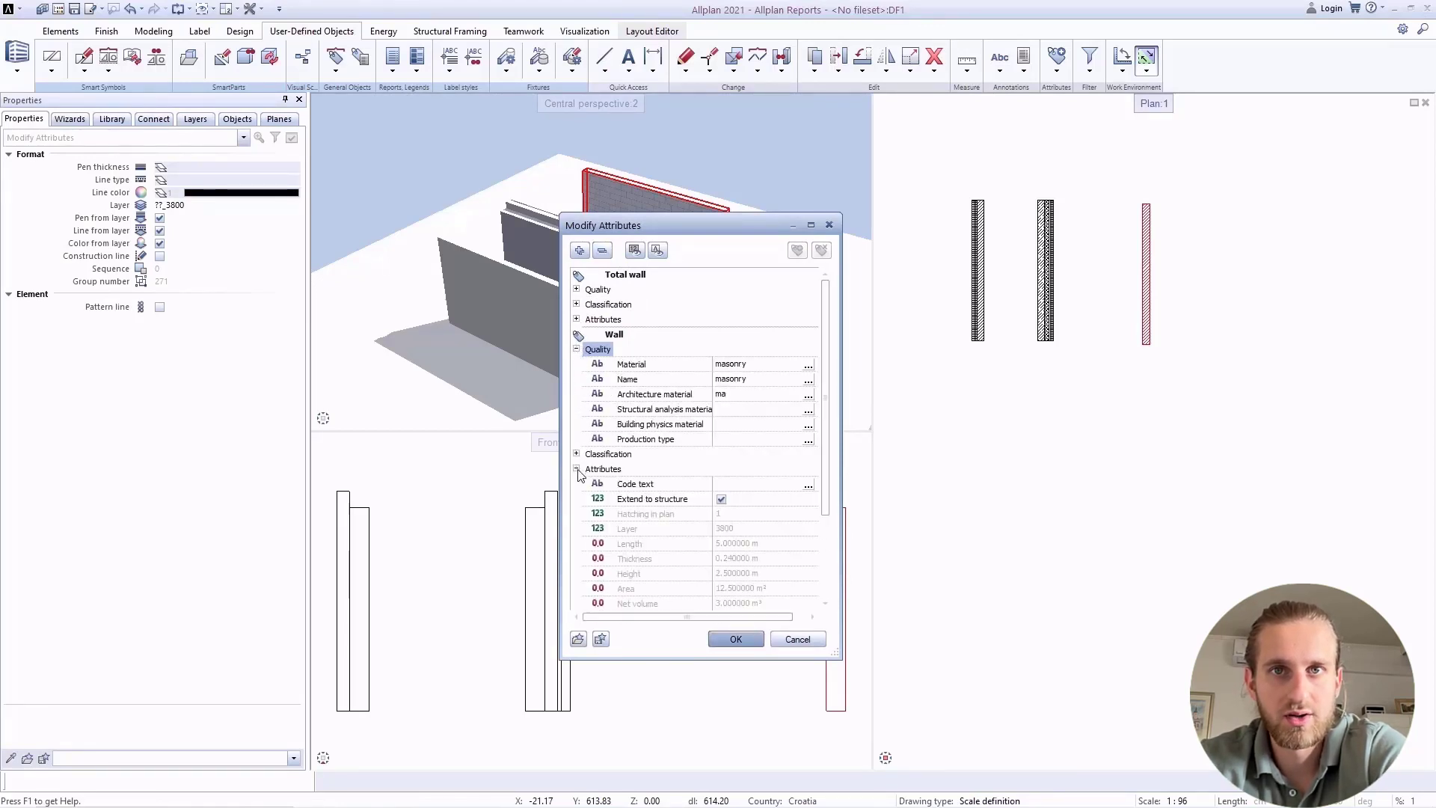
pyautogui.moveTo(823, 474); pyautogui.dragTo(827, 577)
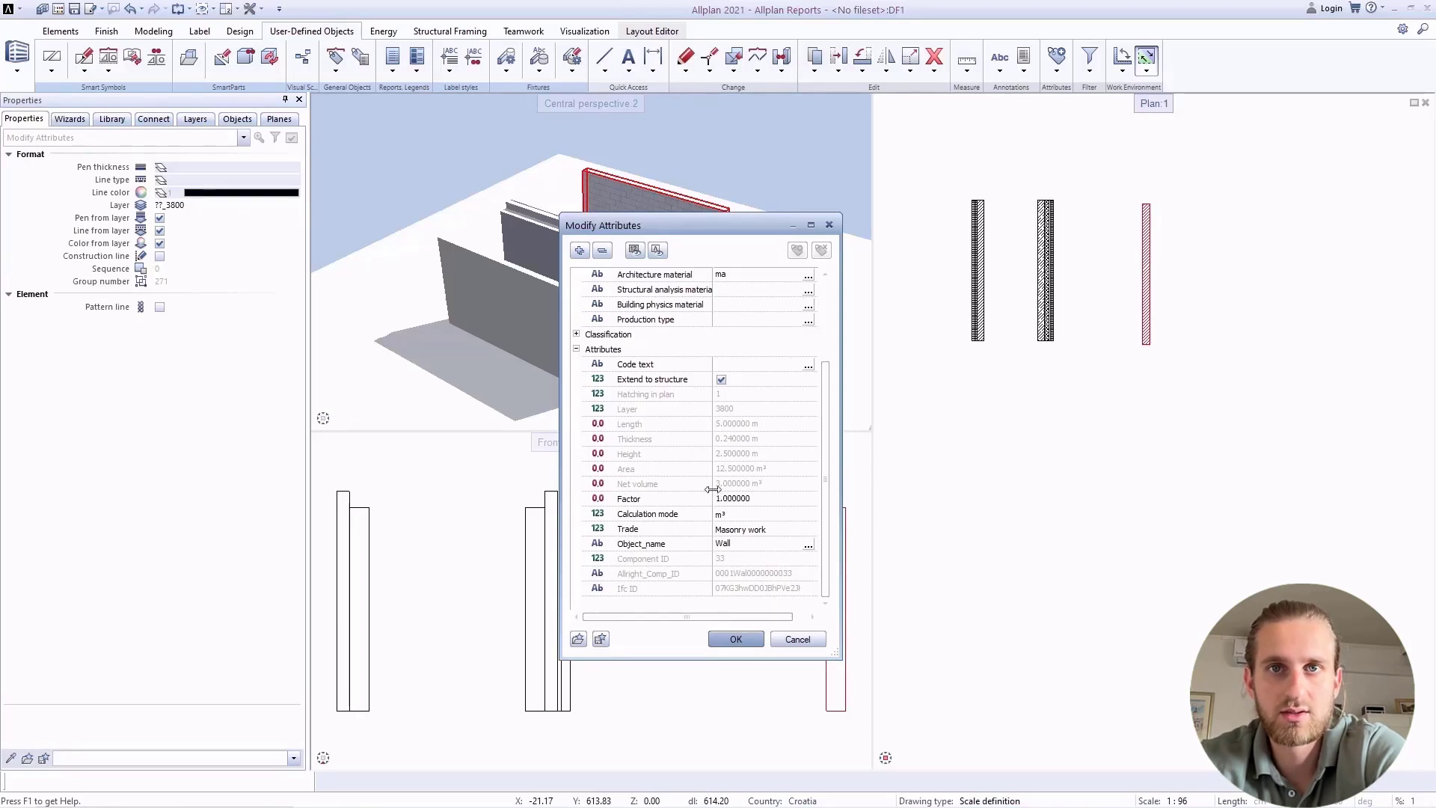
pyautogui.click(676, 487)
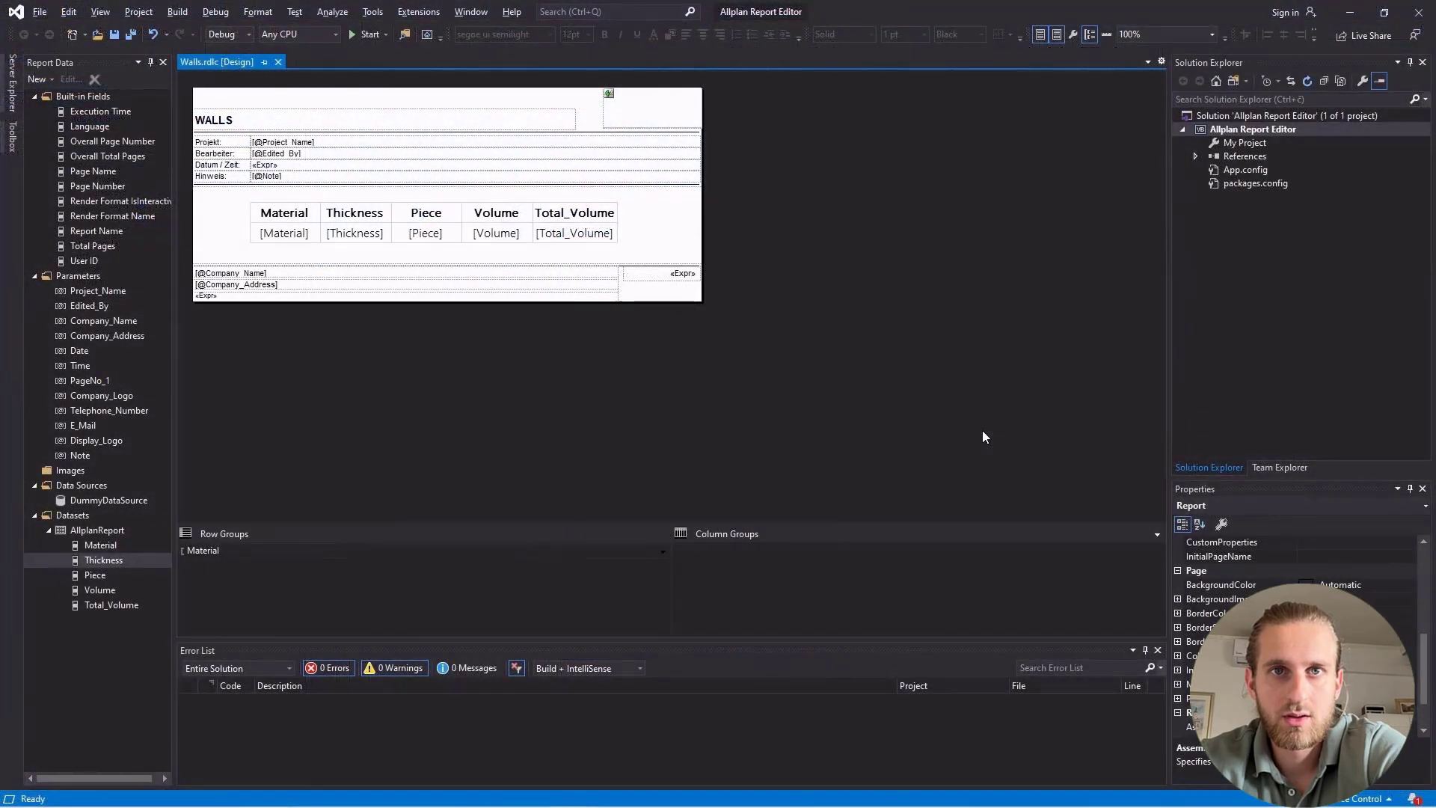
# Replace the content of the table's Total_Volume data cell with an expression multiplying the Piece field by the Volume field.
pyautogui.click(599, 238)
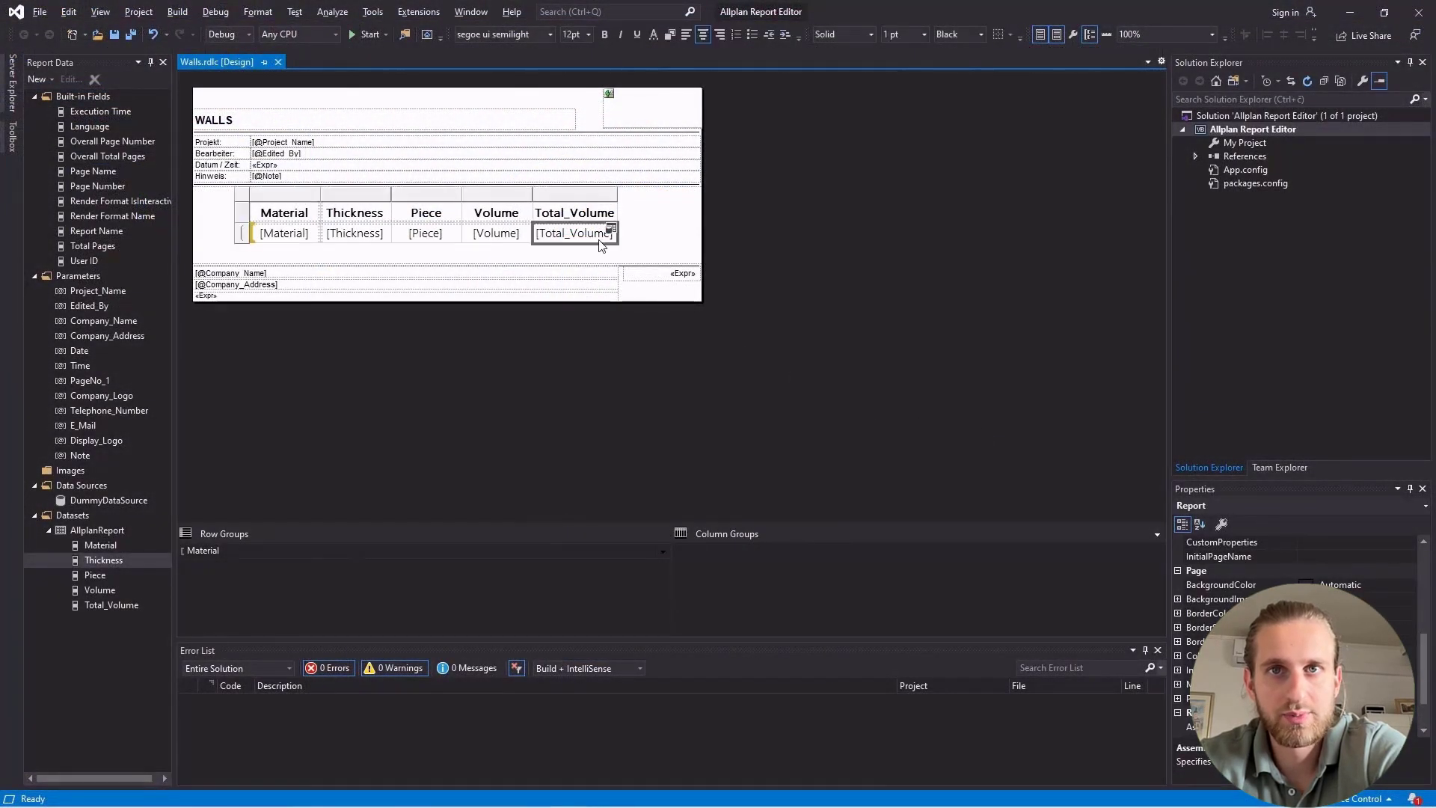
pyautogui.press('Delete')
pyautogui.rightClick(589, 238)
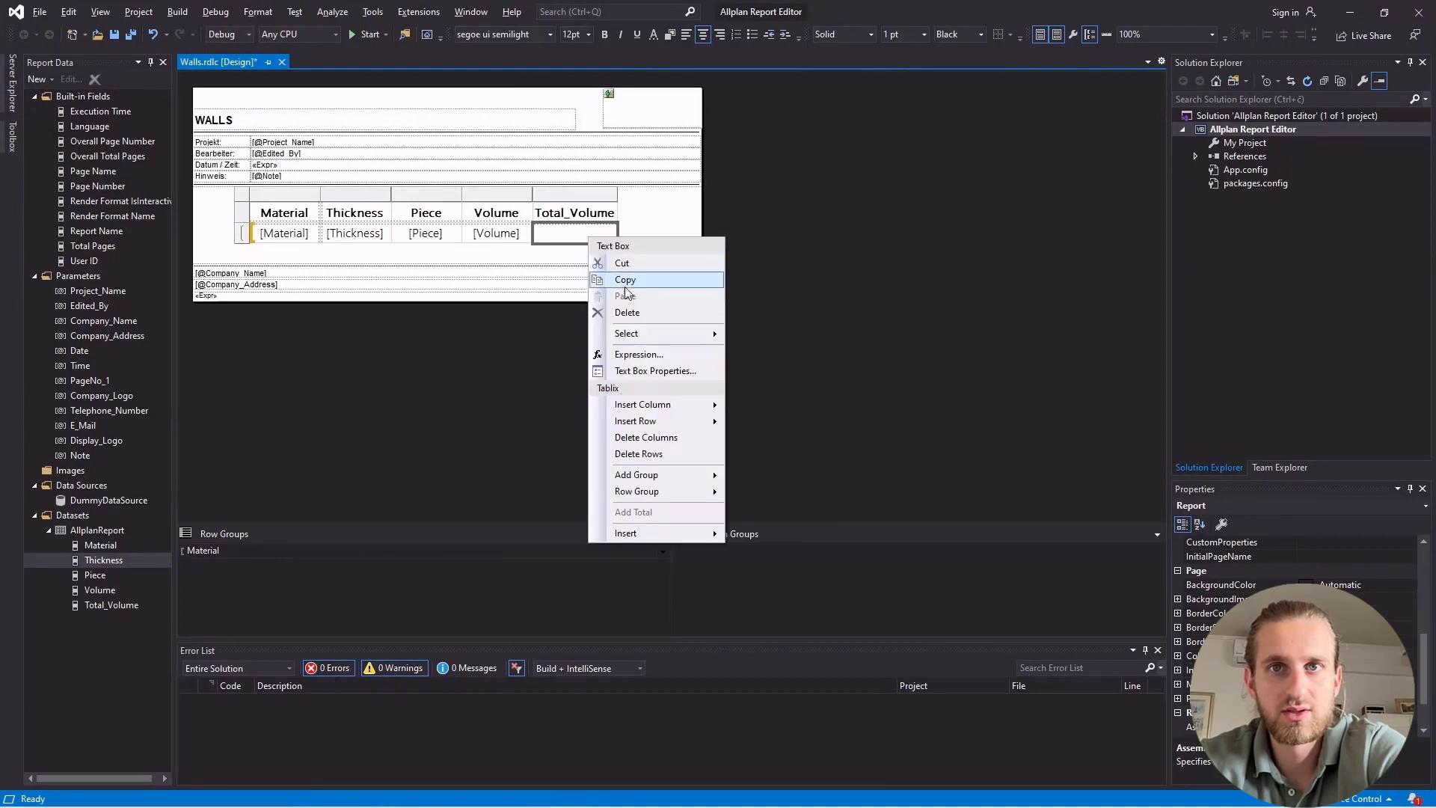
pyautogui.click(638, 354)
pyautogui.moveTo(610, 160); pyautogui.dragTo(843, 118)
pyautogui.click(765, 367)
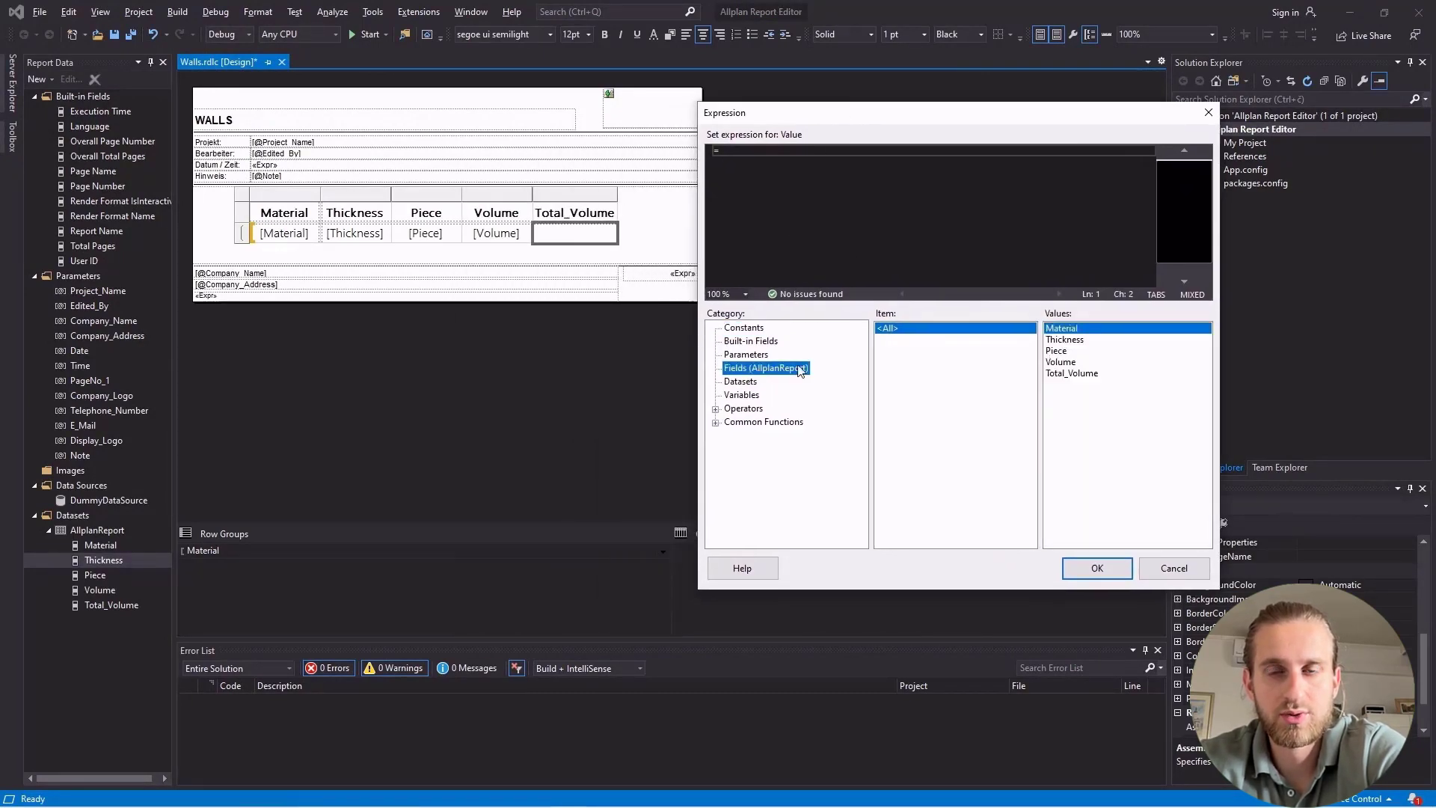
pyautogui.doubleClick(1056, 350)
pyautogui.click(716, 409)
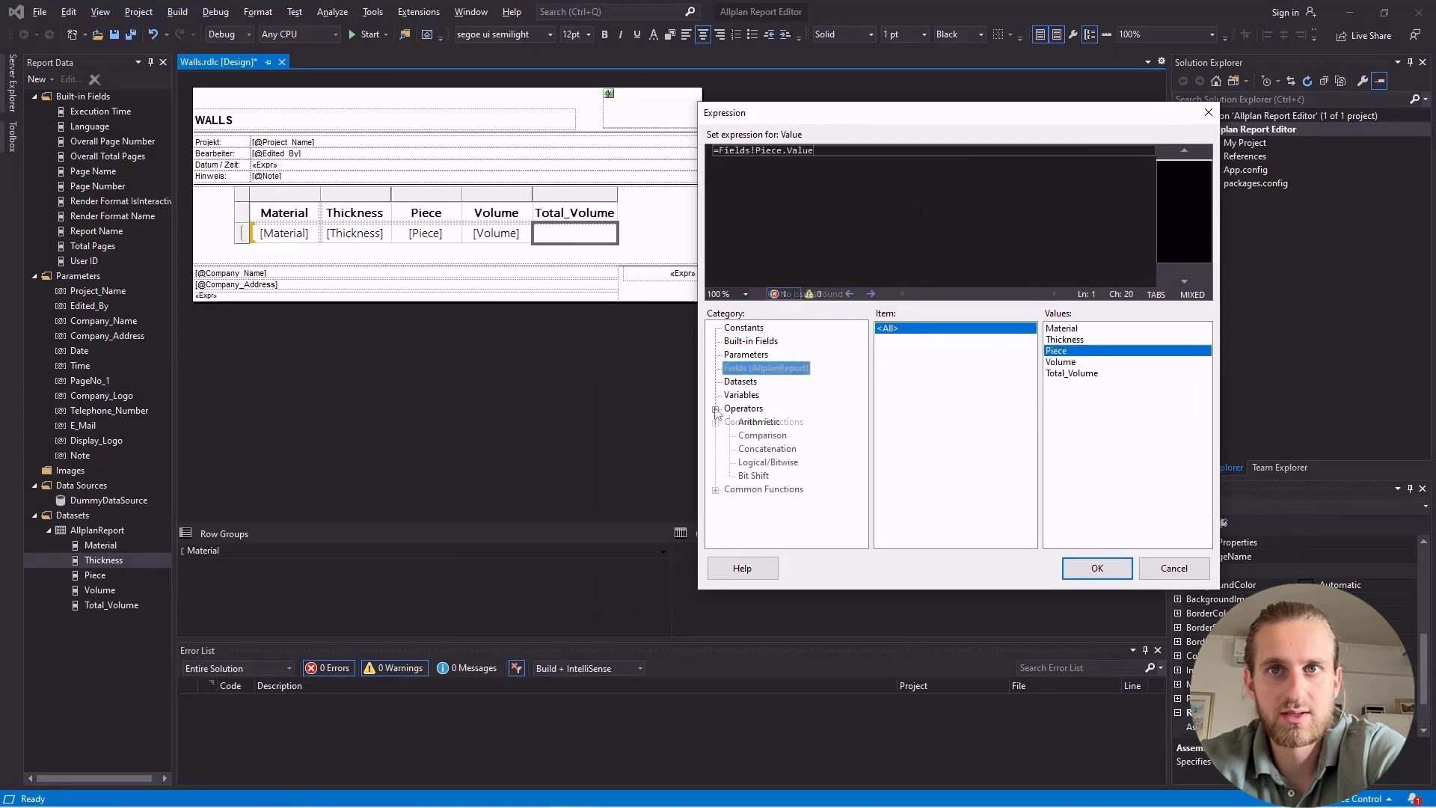
pyautogui.click(758, 421)
pyautogui.doubleClick(880, 339)
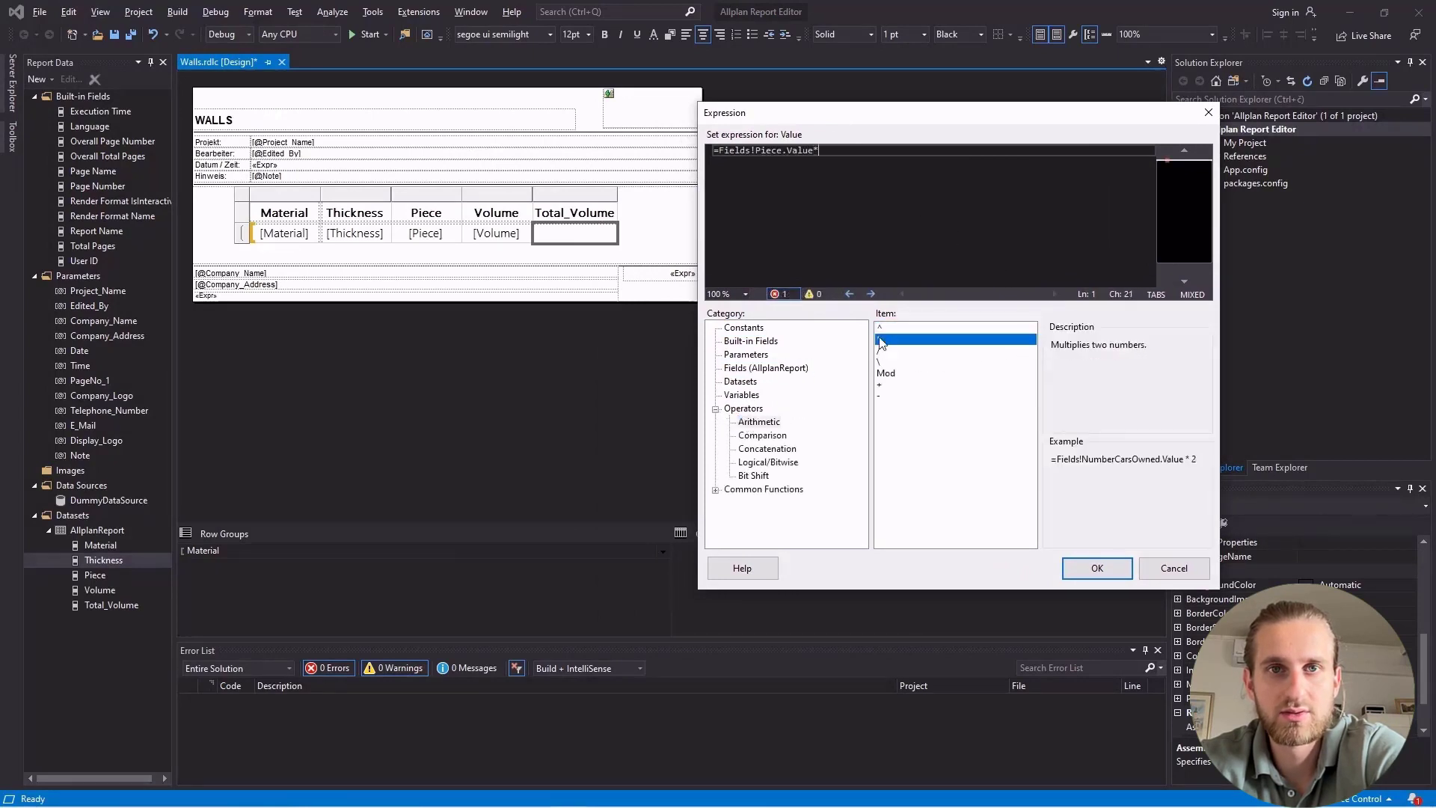
pyautogui.click(798, 370)
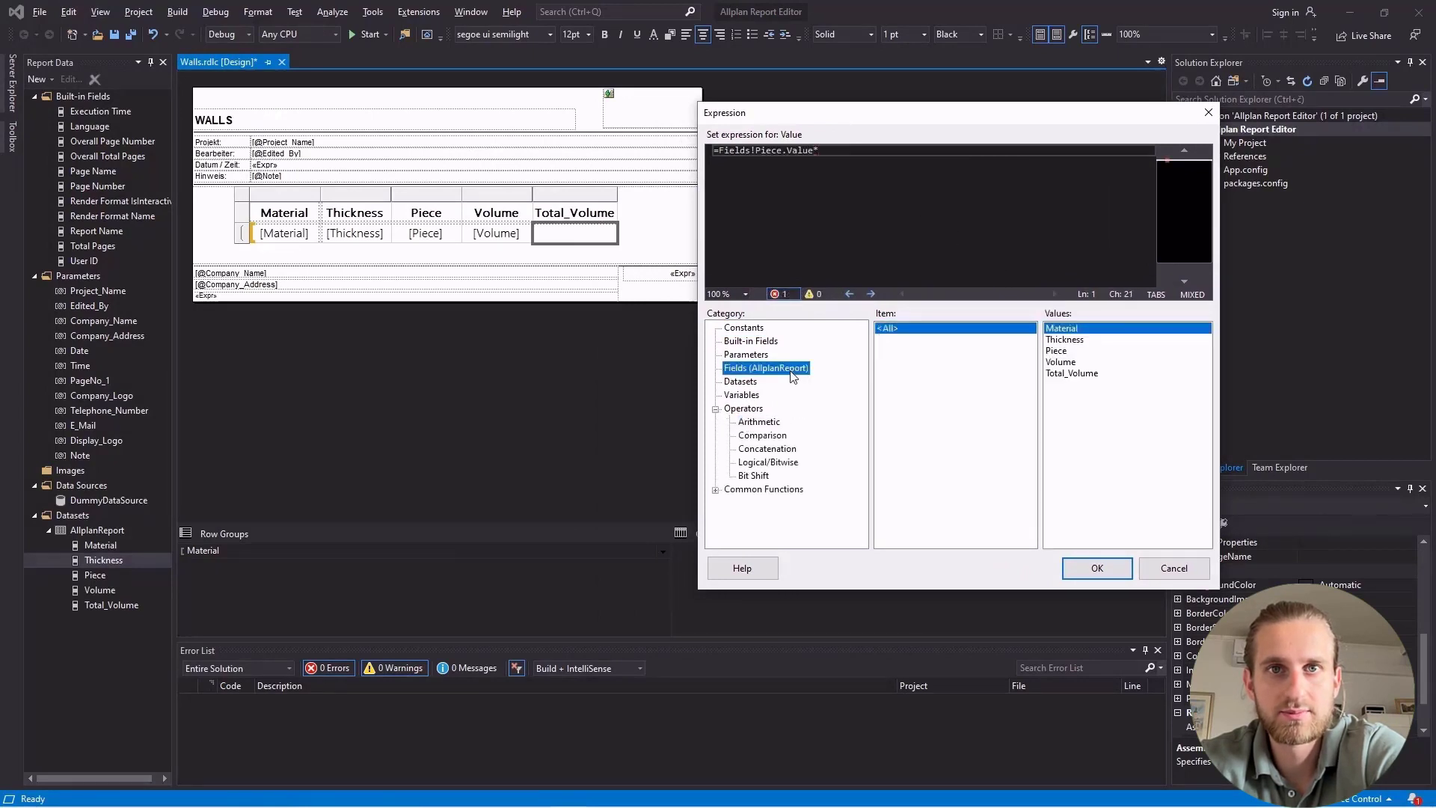
pyautogui.doubleClick(1077, 364)
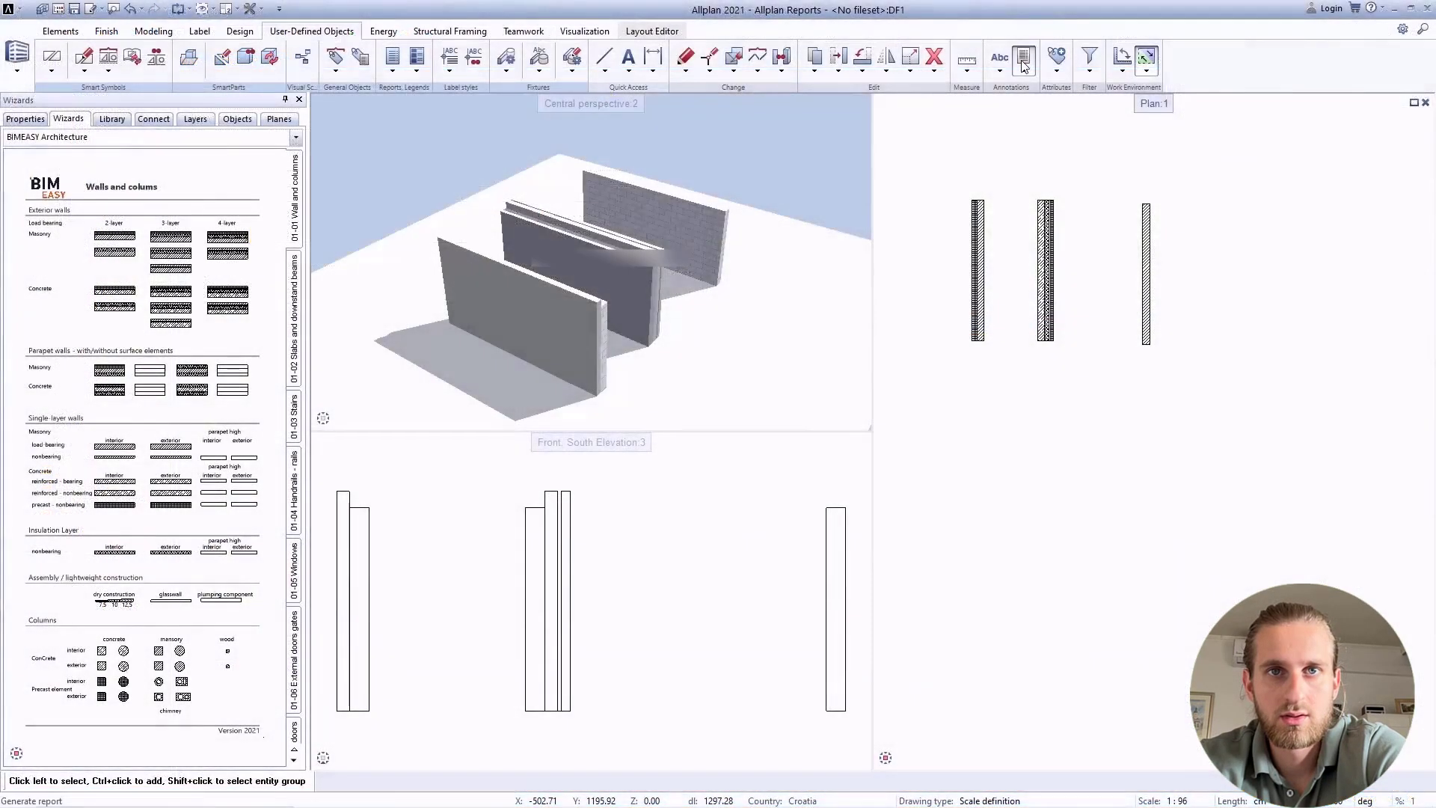
# Switch to Allplan and generate the Walls.rdlc report for the walls in the plan view.
pyautogui.click(1023, 59)
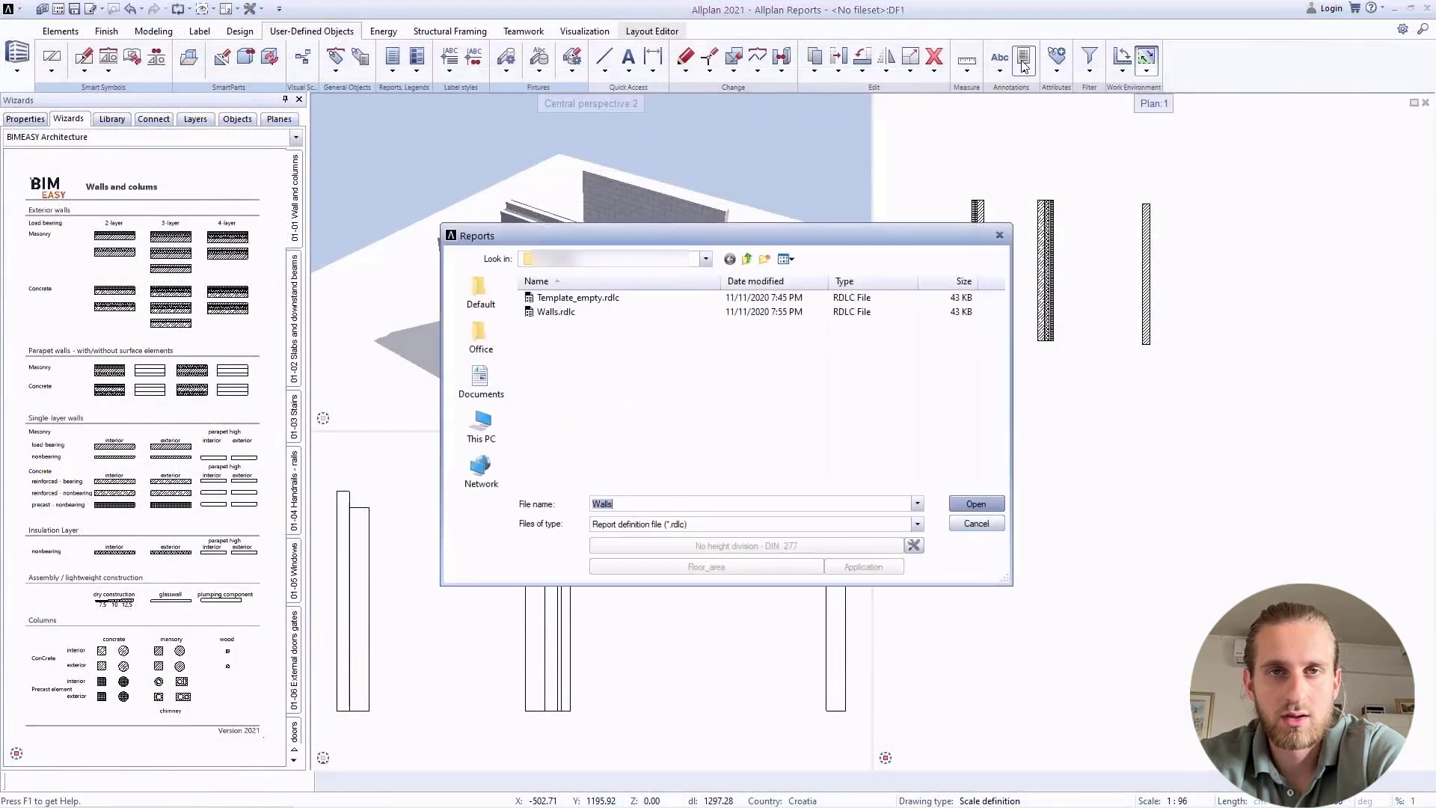
pyautogui.click(976, 503)
pyautogui.moveTo(1091, 250); pyautogui.dragTo(1273, 375)
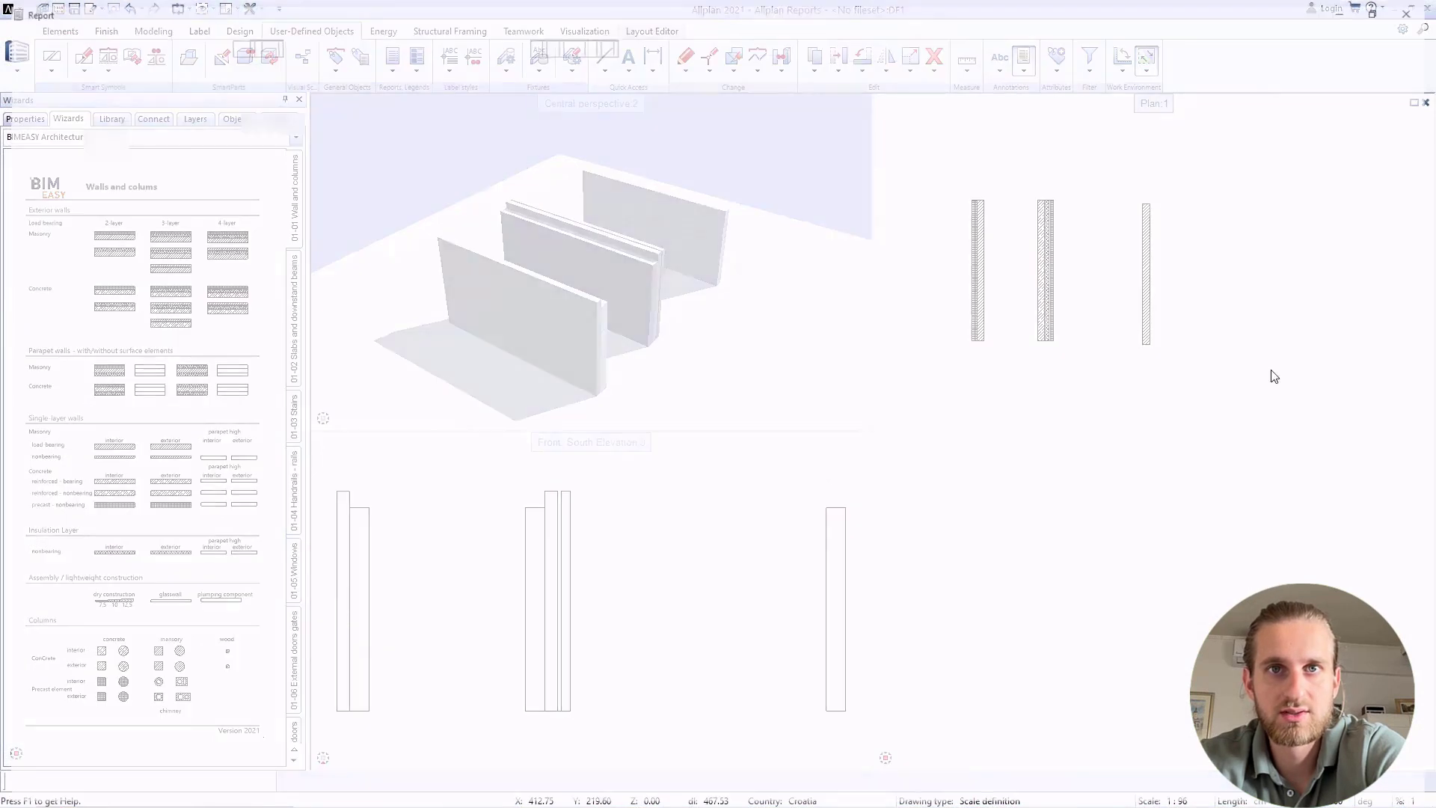